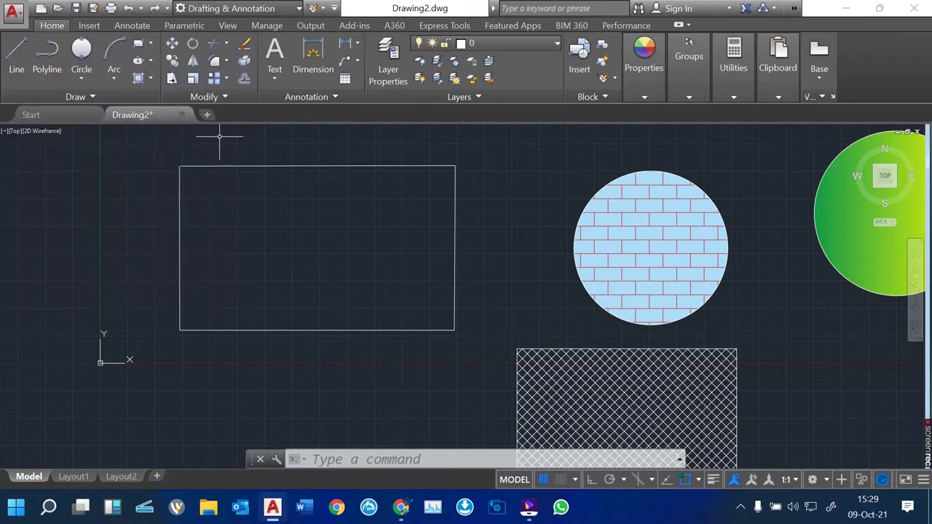
Step: Move the triangle further right, well away from the gradient-filled circle
click(172, 43)
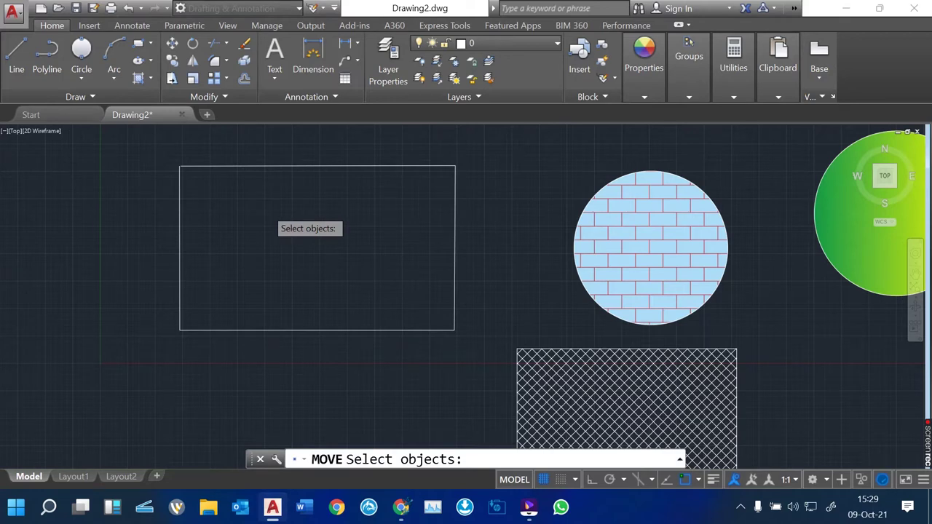
scroll(265, 210, down, 4)
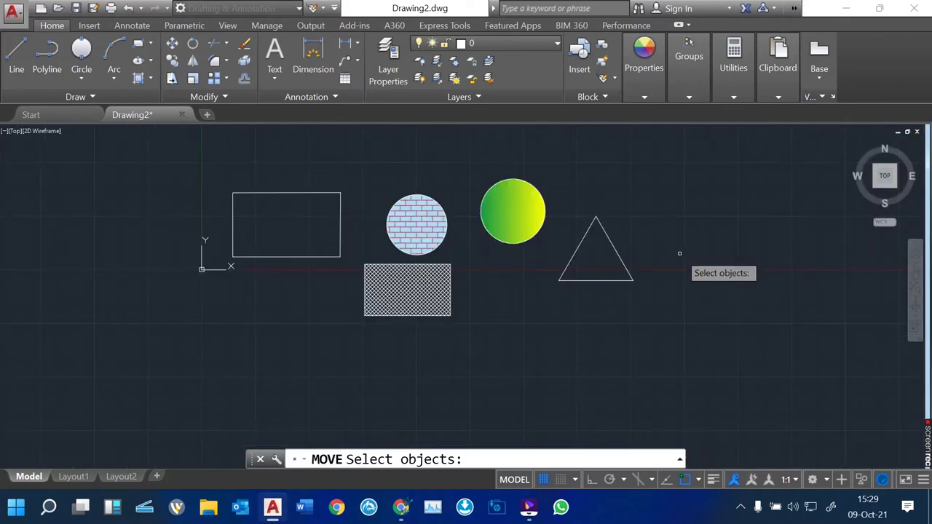
scroll(679, 253, up, 4)
click(511, 244)
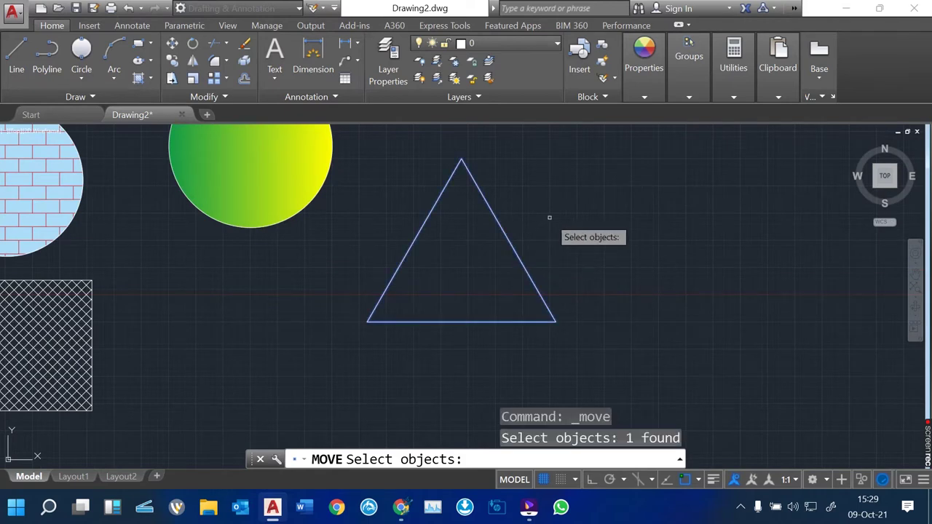
key(Return)
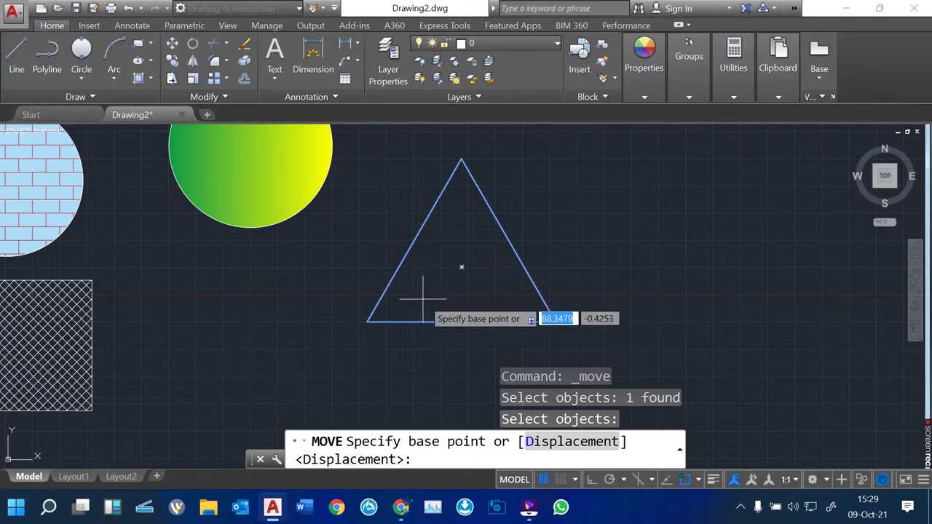
click(417, 292)
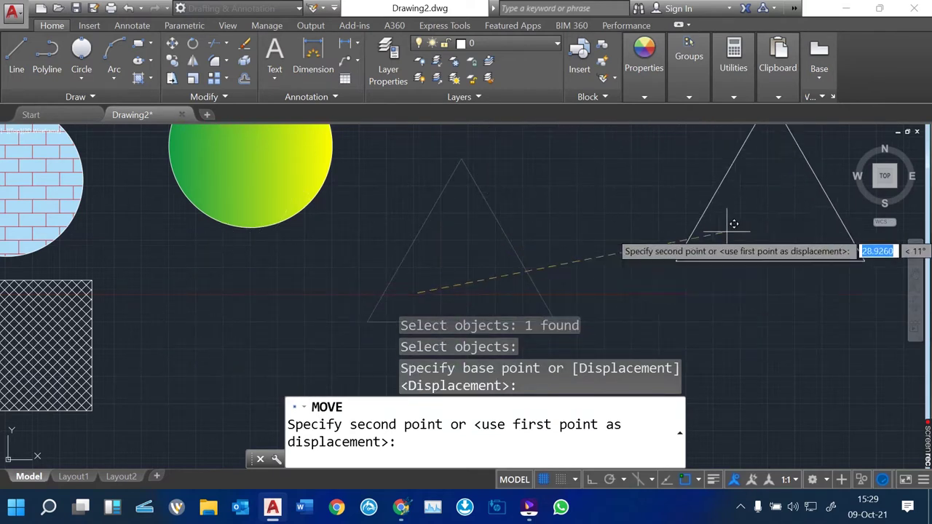
click(688, 264)
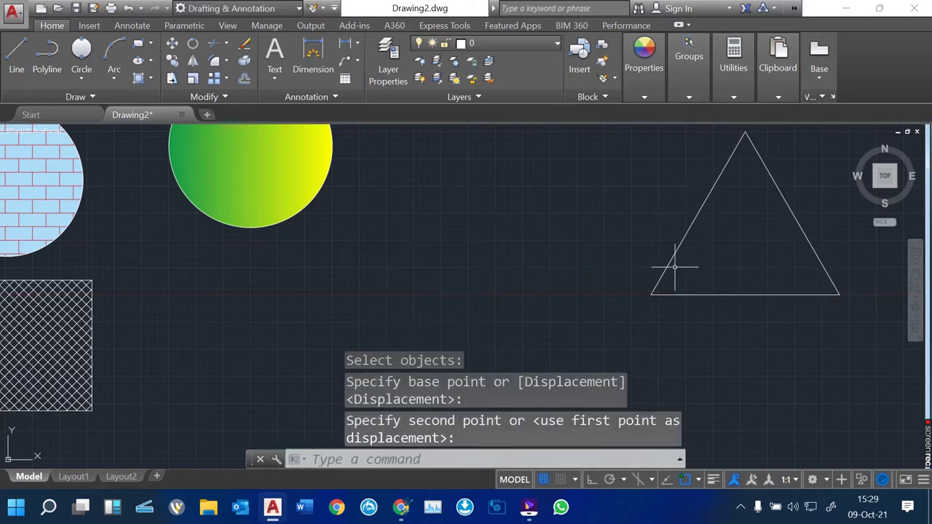
Step: Copy the moved triangle from a base point near its left side and place the first copy to its right
scroll(395, 328, down, 2)
scroll(701, 268, up, 4)
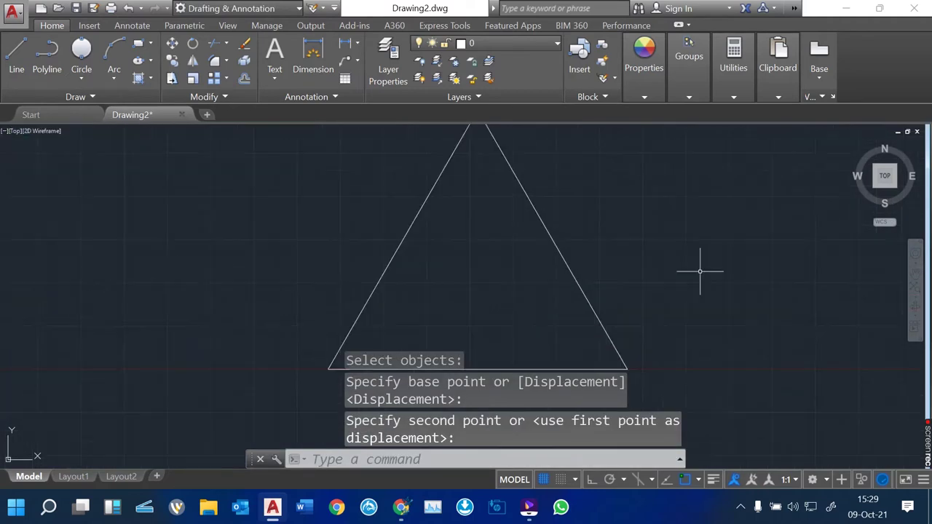
mouse_move(604, 246)
middle_down()
mouse_move(478, 278)
mouse_move(459, 322)
middle_up()
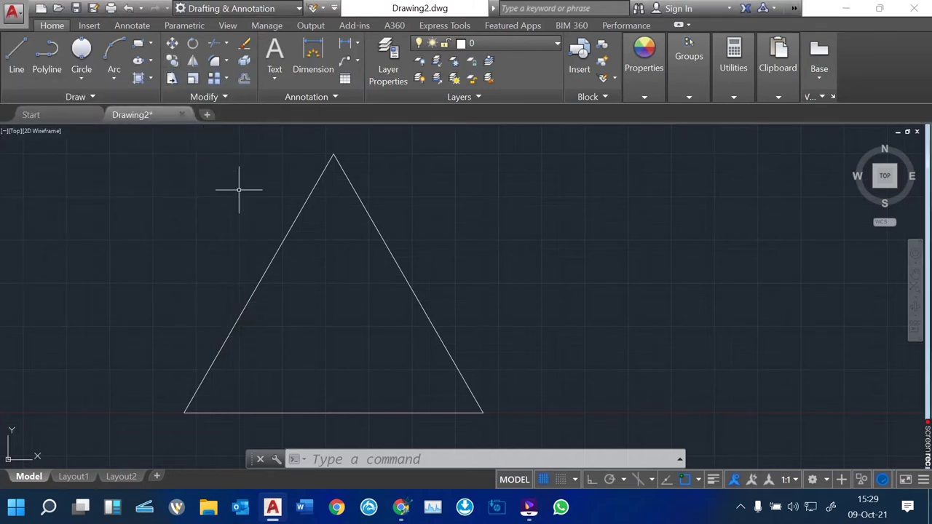
click(172, 60)
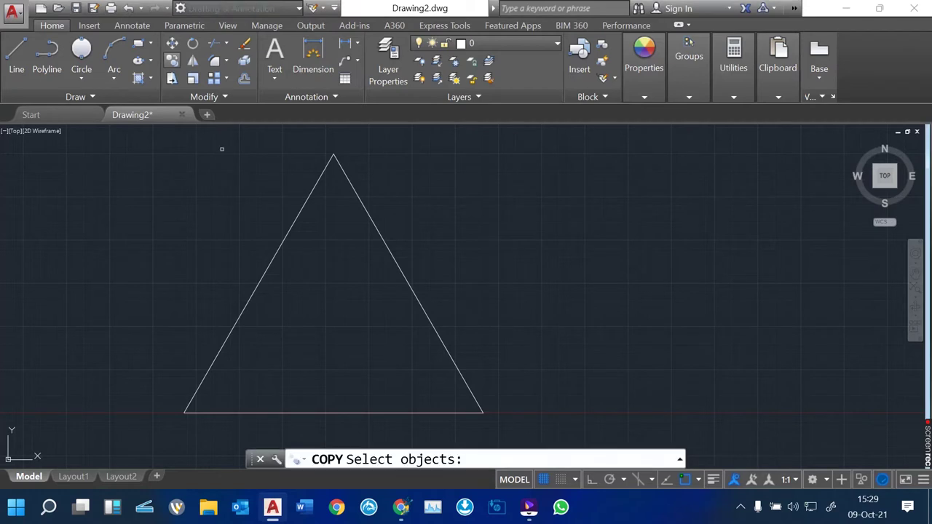
click(288, 229)
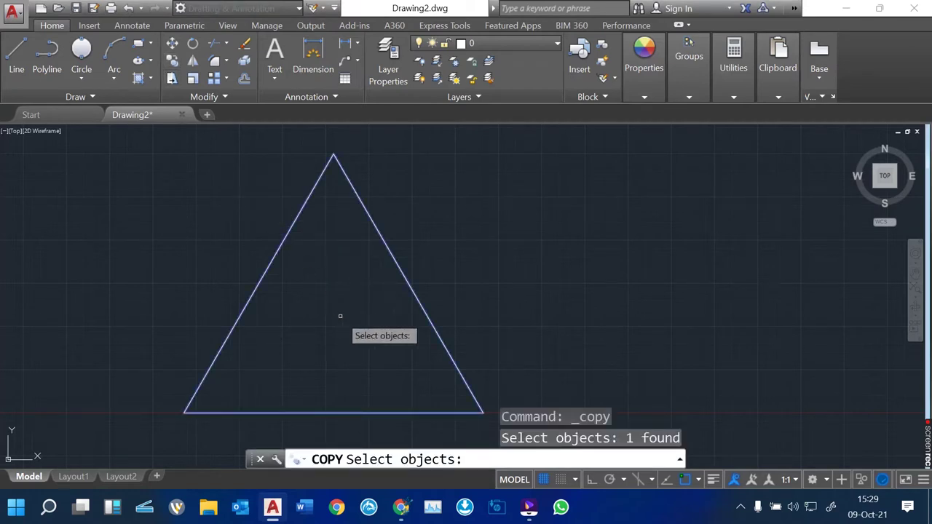
key(Return)
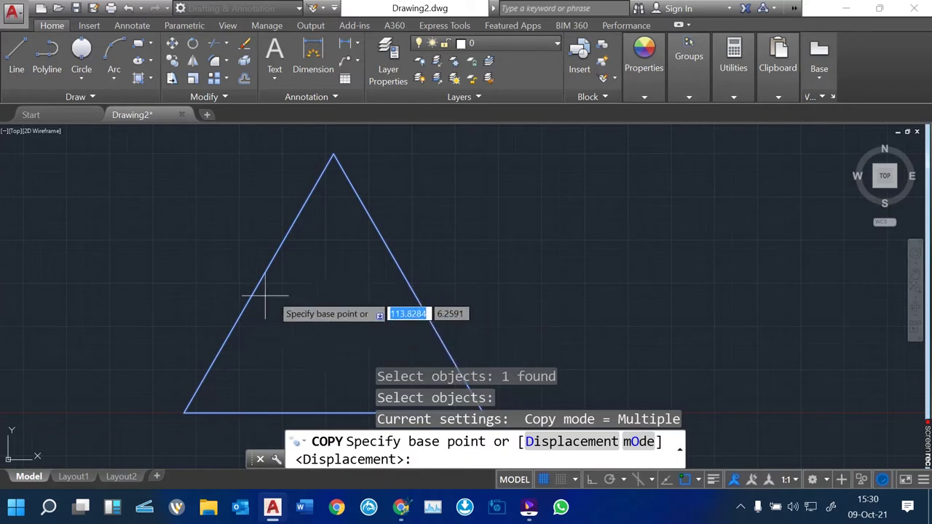
click(236, 273)
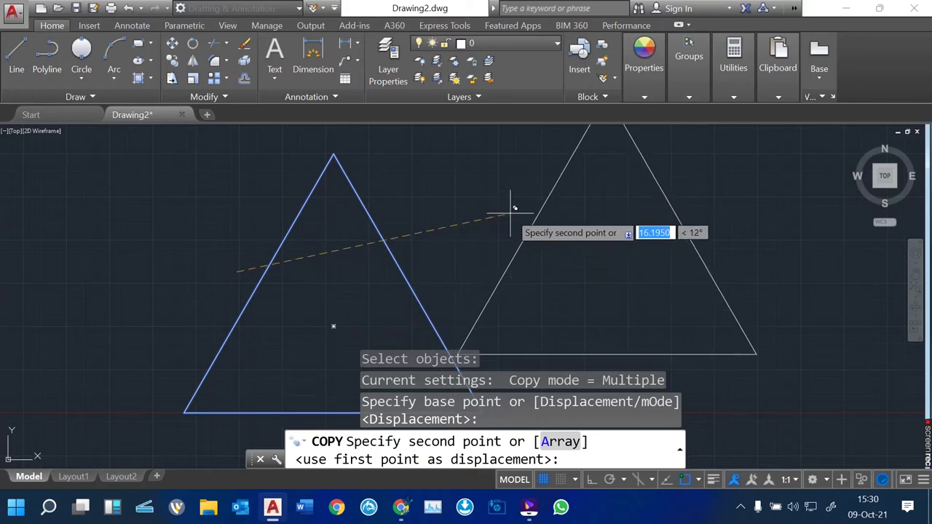
click(601, 202)
Step: Place seven more copies of the triangle scattered around the original, and end the Copy command
scroll(623, 241, down, 2)
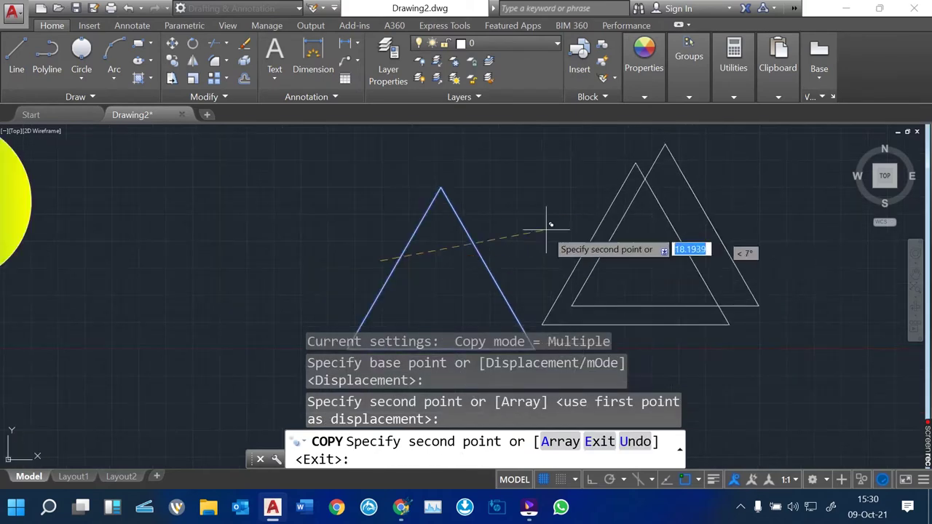
click(158, 198)
click(99, 382)
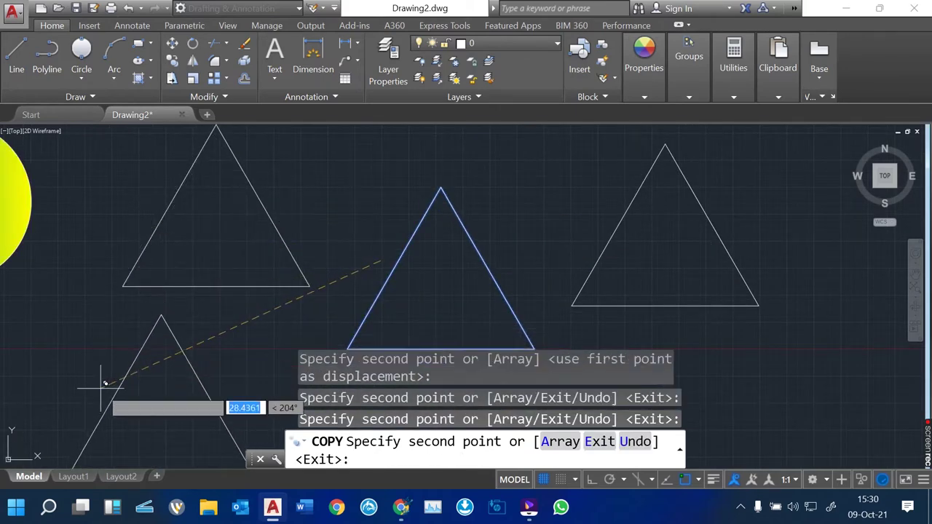
scroll(162, 316, down, 2)
click(233, 181)
click(347, 176)
click(509, 202)
click(469, 327)
click(611, 276)
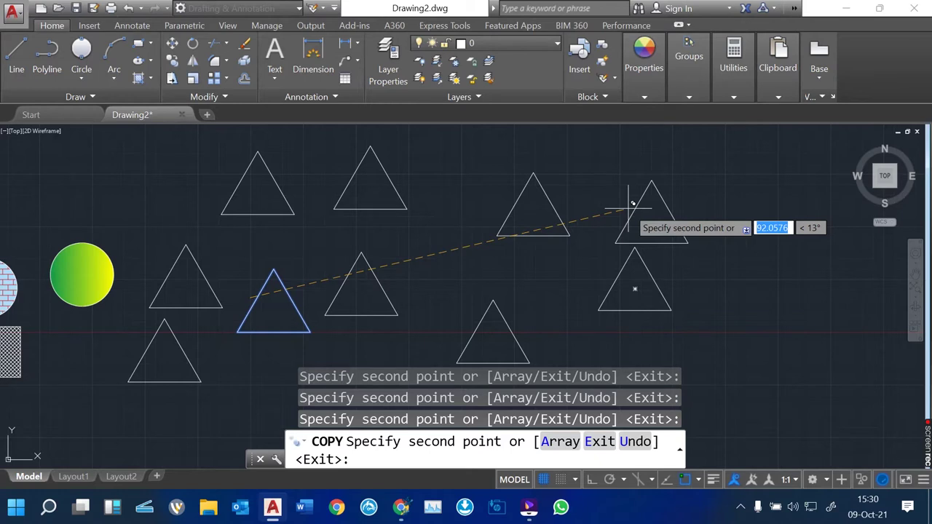
key(Escape)
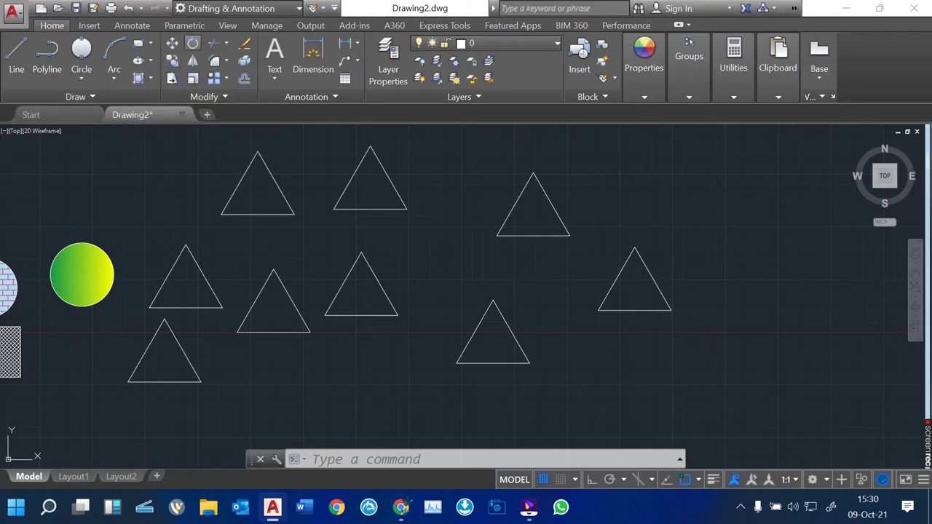
Step: Rotate the upper-left triangle by 50 degrees about a base point near its centre
click(192, 42)
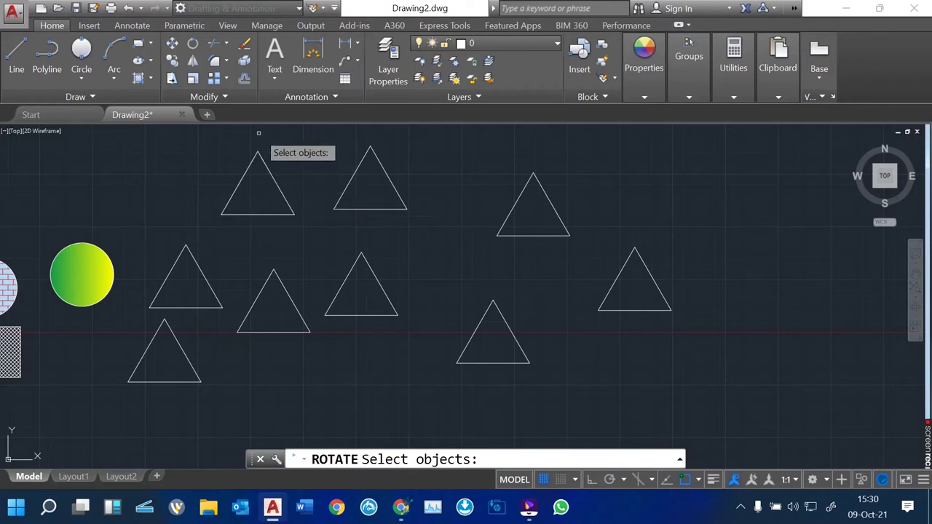
scroll(258, 136, up, 2)
scroll(261, 180, up, 4)
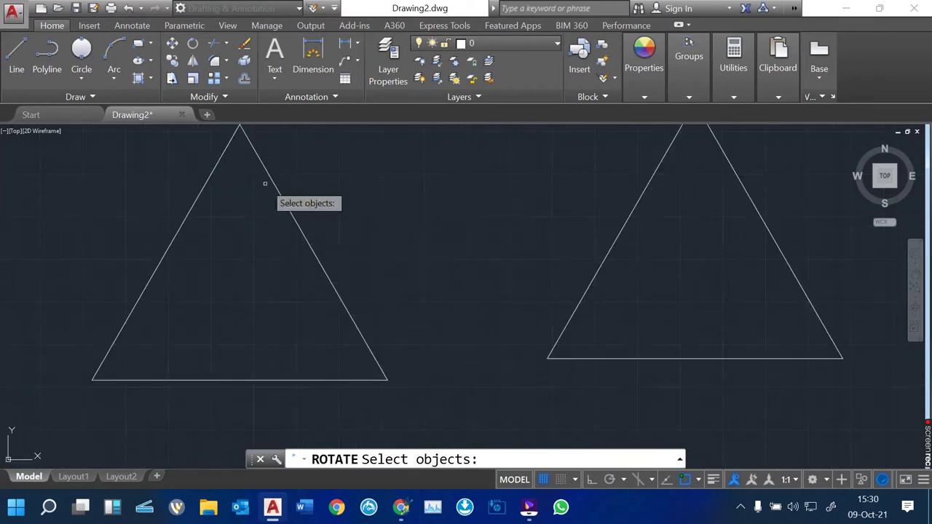
scroll(285, 243, down, 2)
click(290, 234)
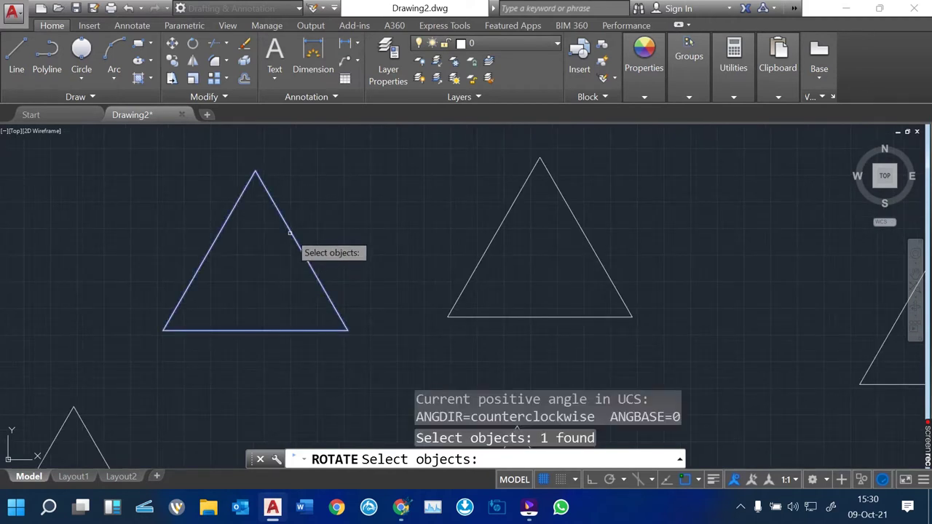
key(Return)
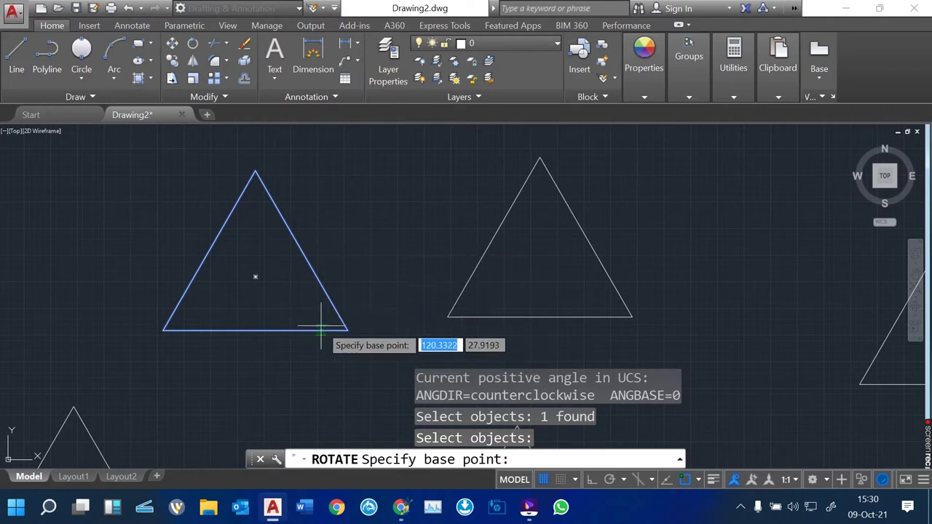
click(272, 280)
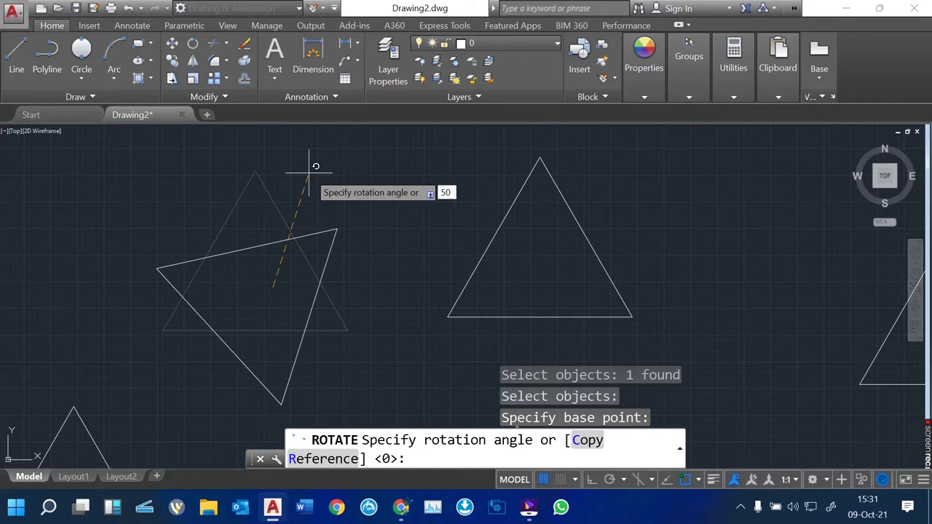
key(Return)
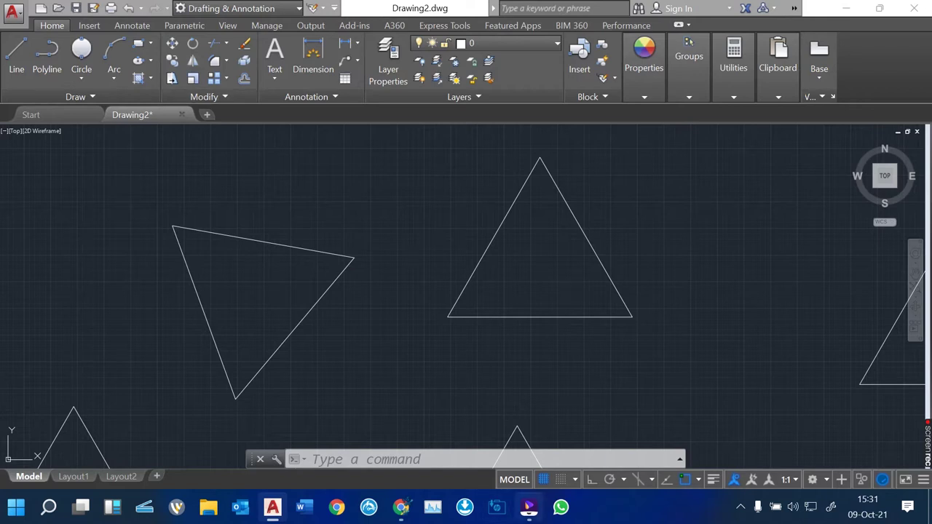
Step: Mirror the upright triangle beside the rotated one across a nearly vertical line on its right, keeping the source object
mouse_move(529, 506)
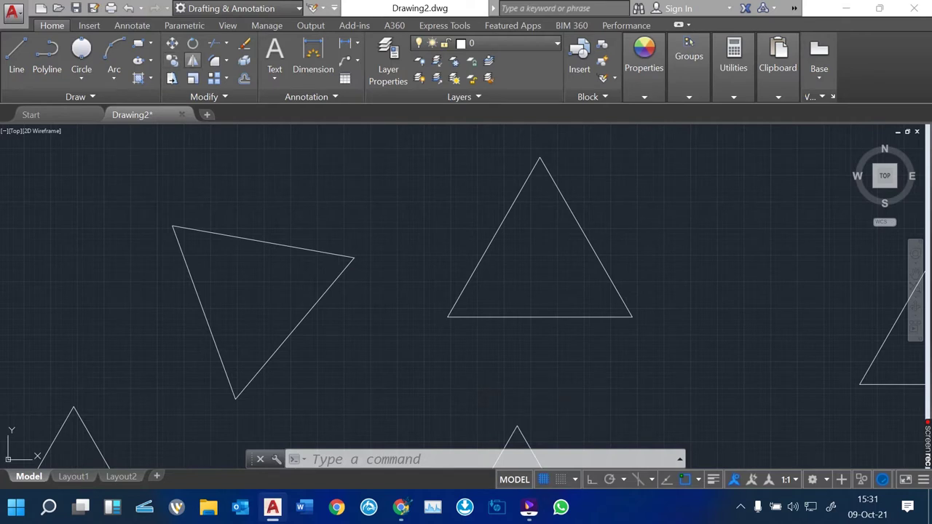
scroll(303, 216, down, 4)
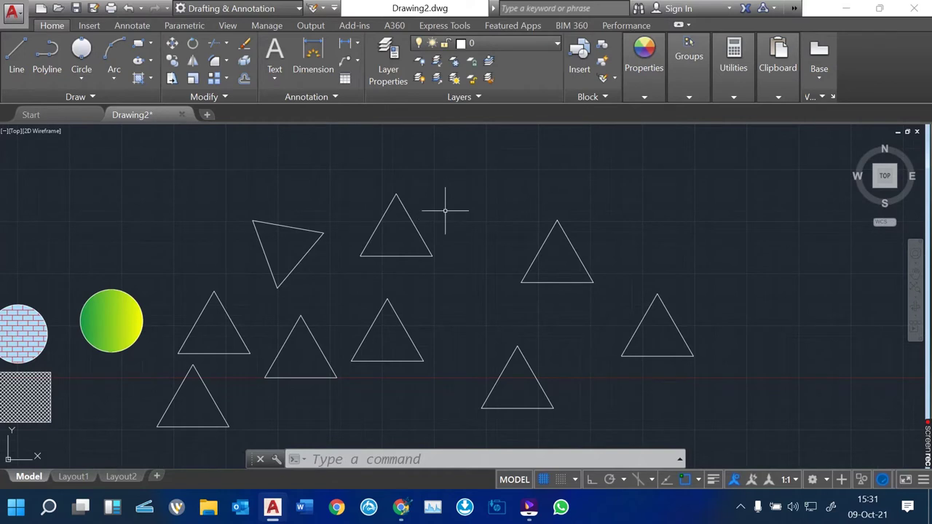
scroll(444, 210, up, 4)
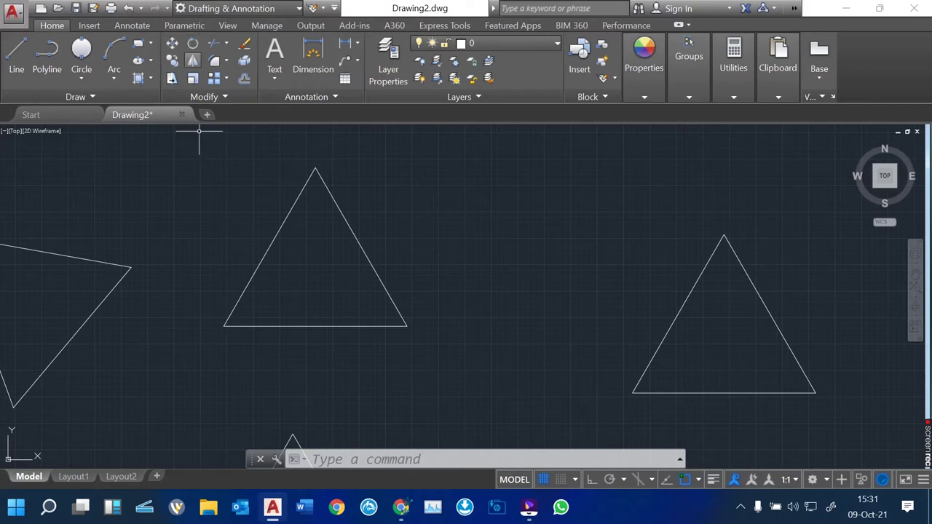
click(192, 60)
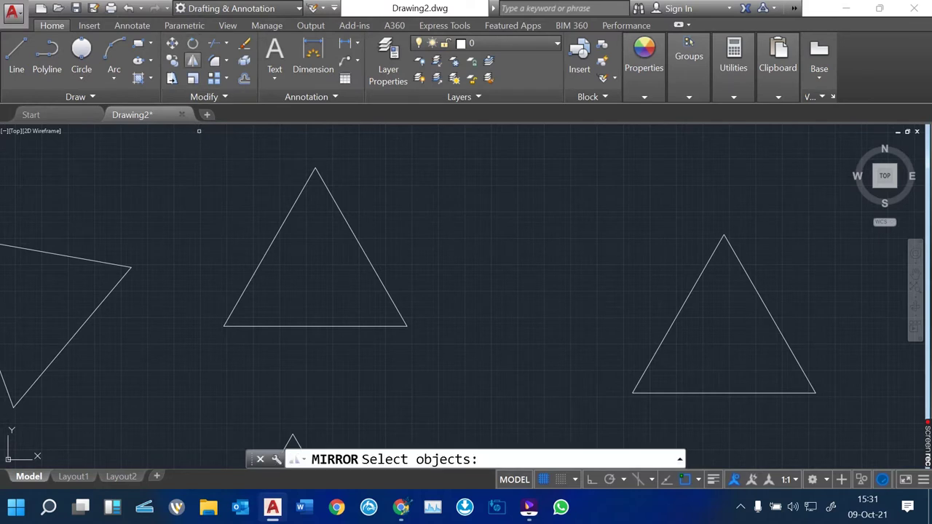
click(292, 206)
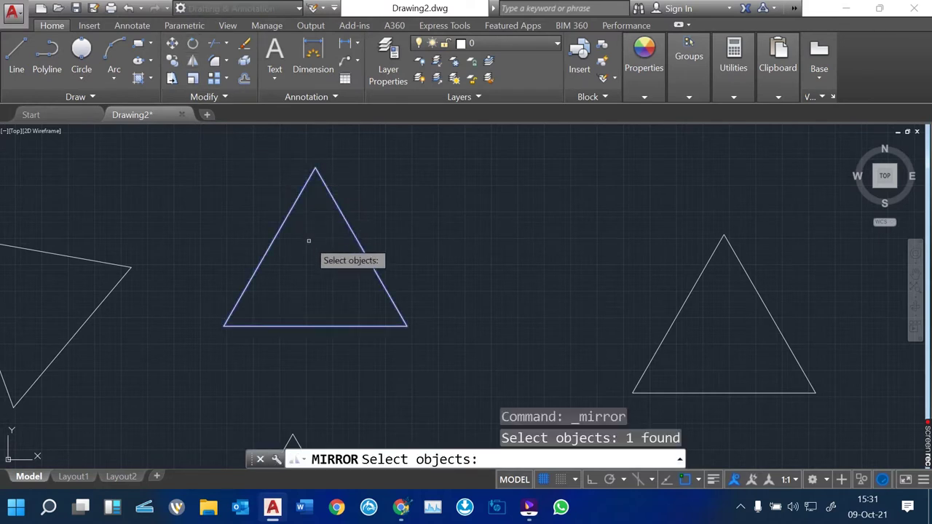
key(Return)
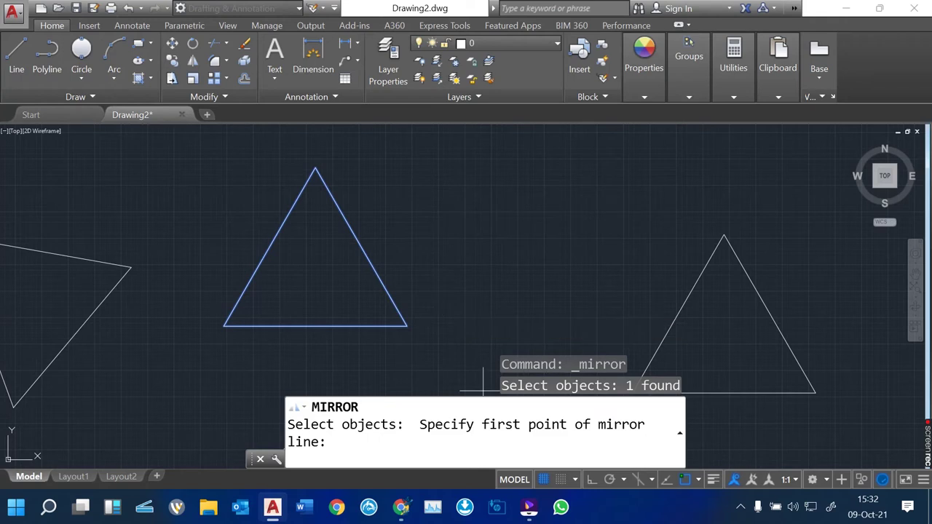
click(414, 135)
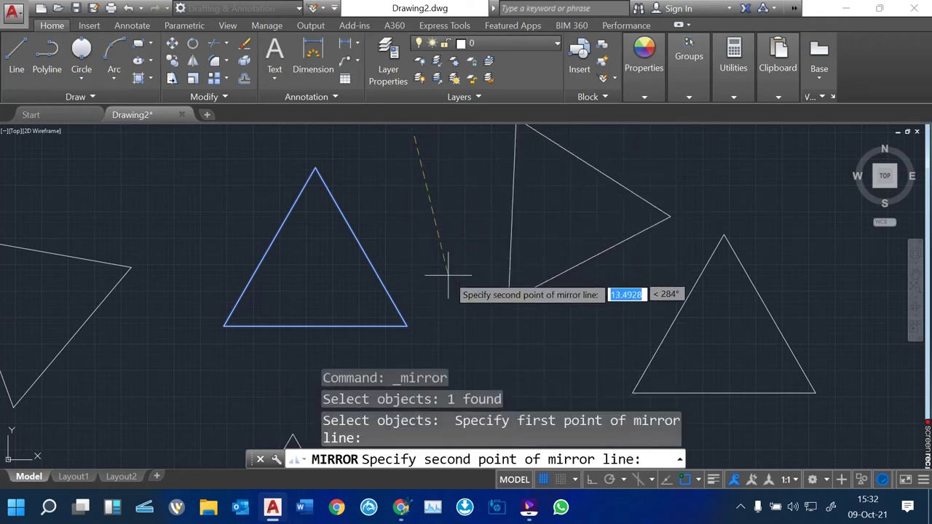
click(417, 345)
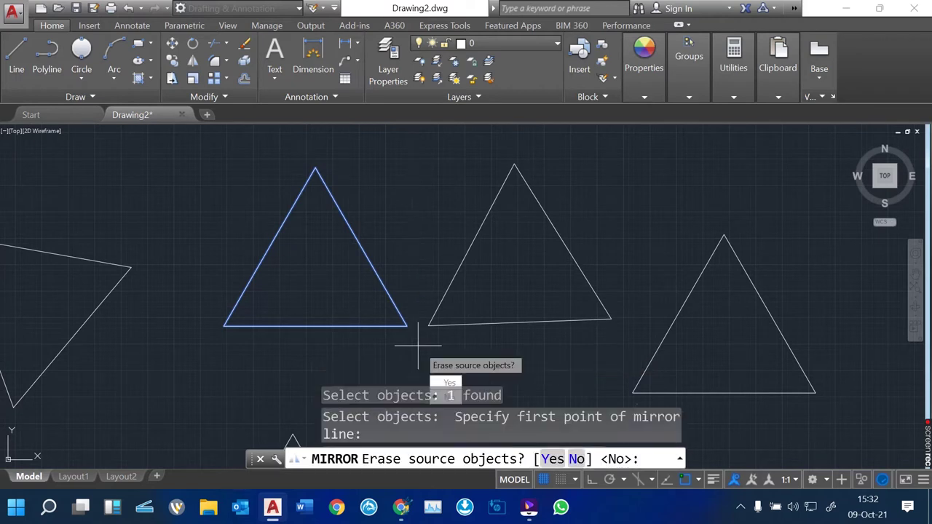
key(Return)
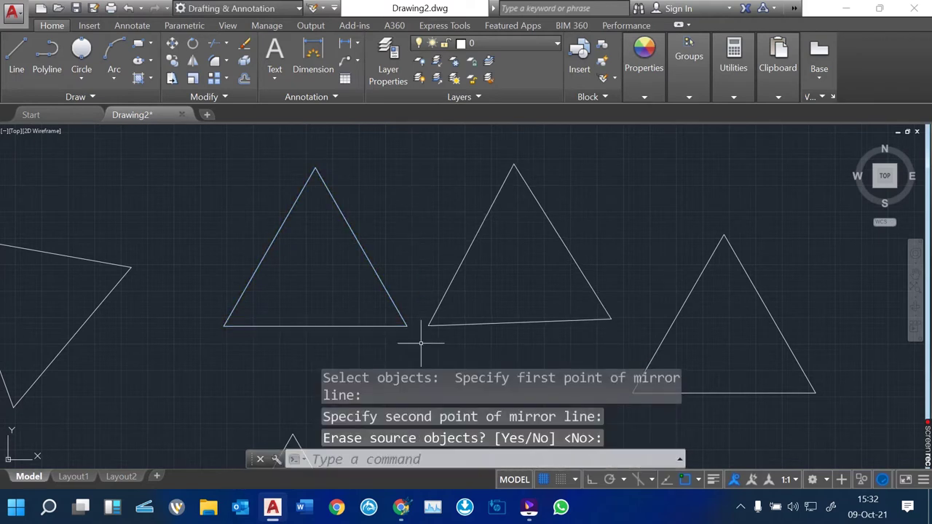
Step: Mirror the upright triangle right of the mirrored copy across a line sloping at about 300° along its right side, keeping the source object
scroll(356, 263, down, 2)
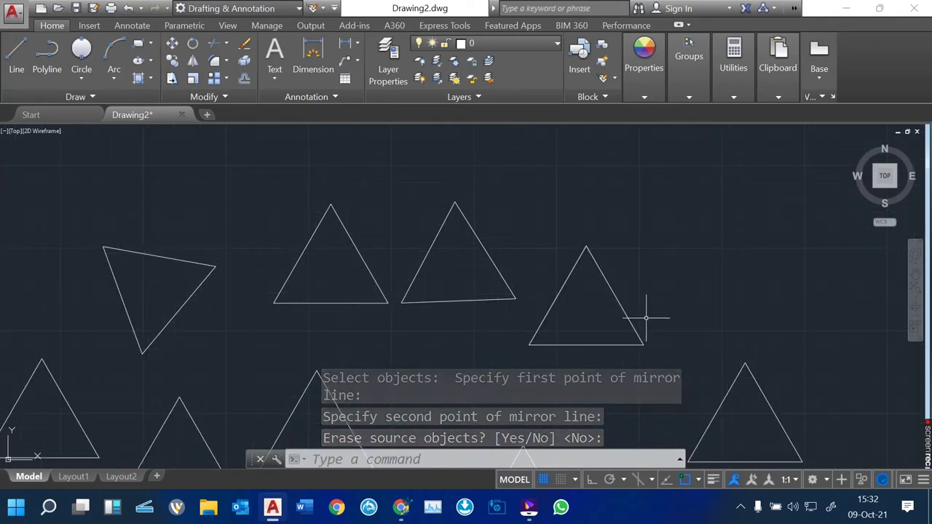
scroll(646, 318, up, 4)
scroll(360, 266, down, 3)
scroll(437, 275, up, 2)
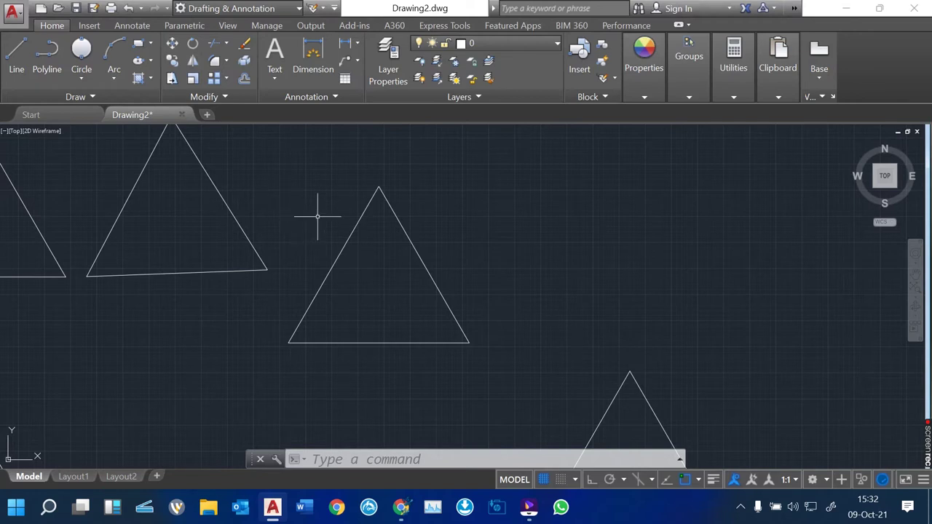
click(193, 60)
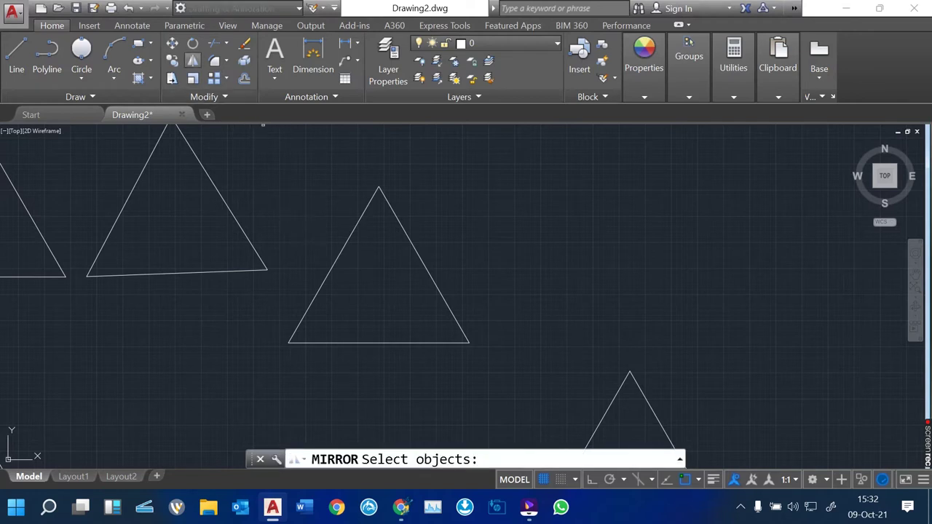
click(339, 251)
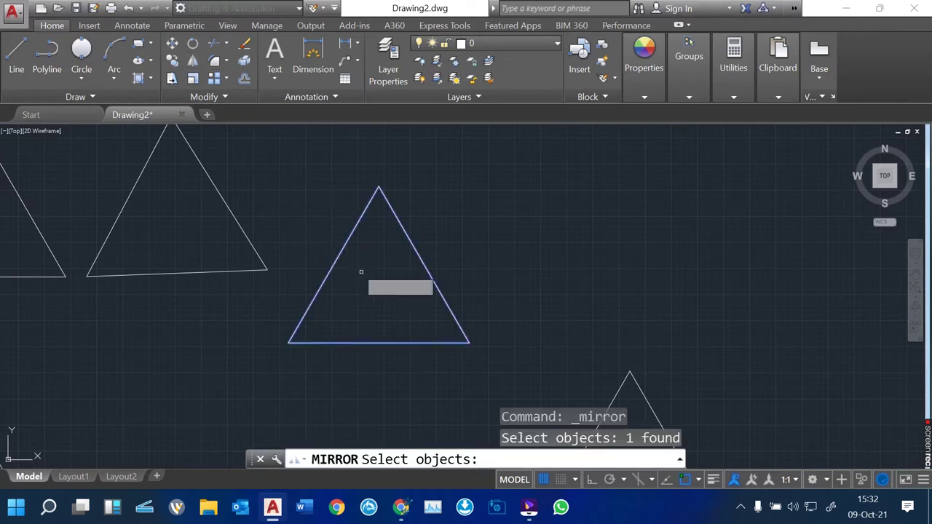
key(Return)
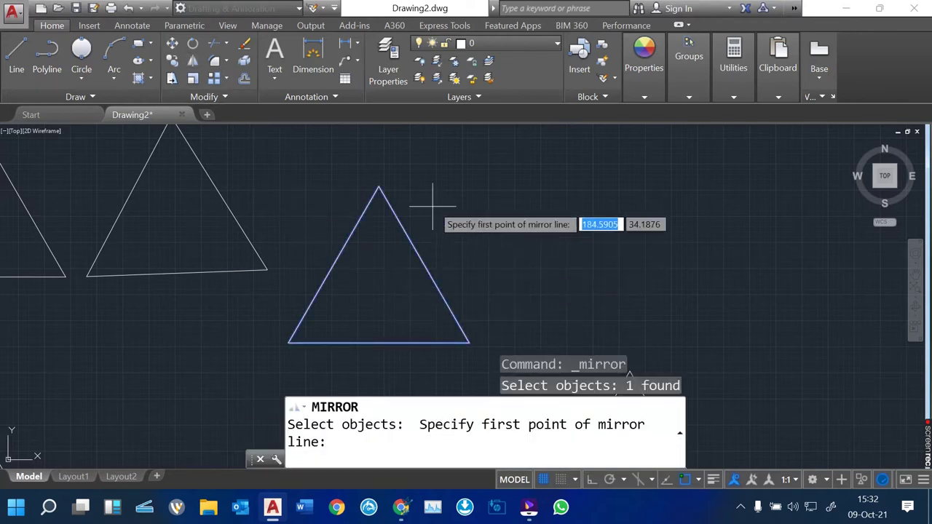
click(391, 156)
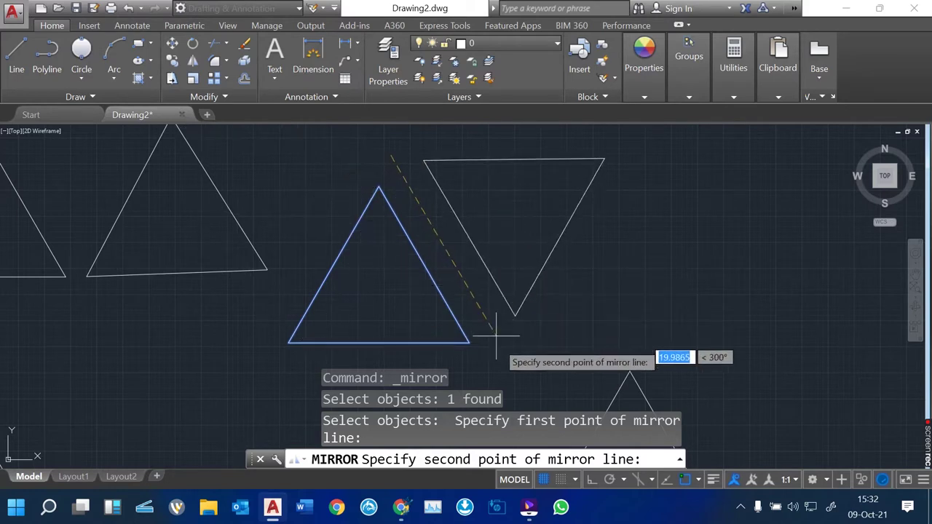
click(505, 360)
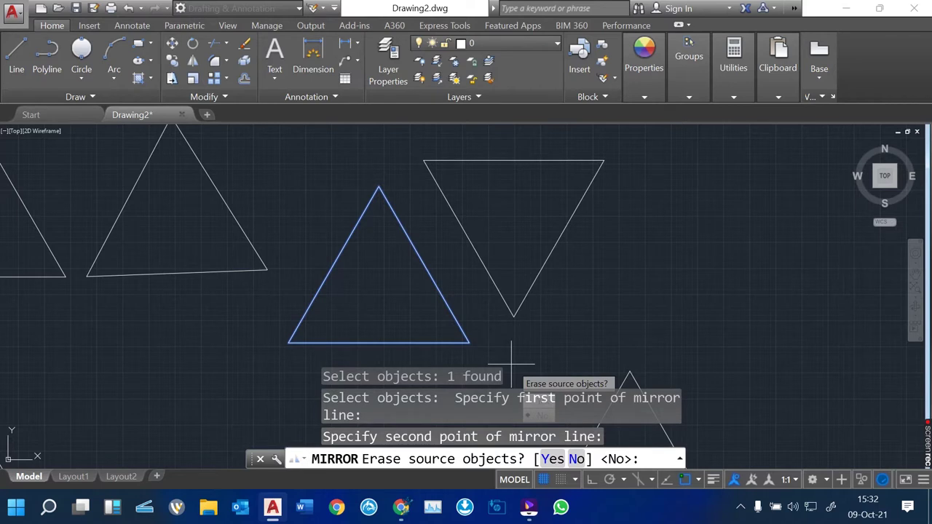
key(Return)
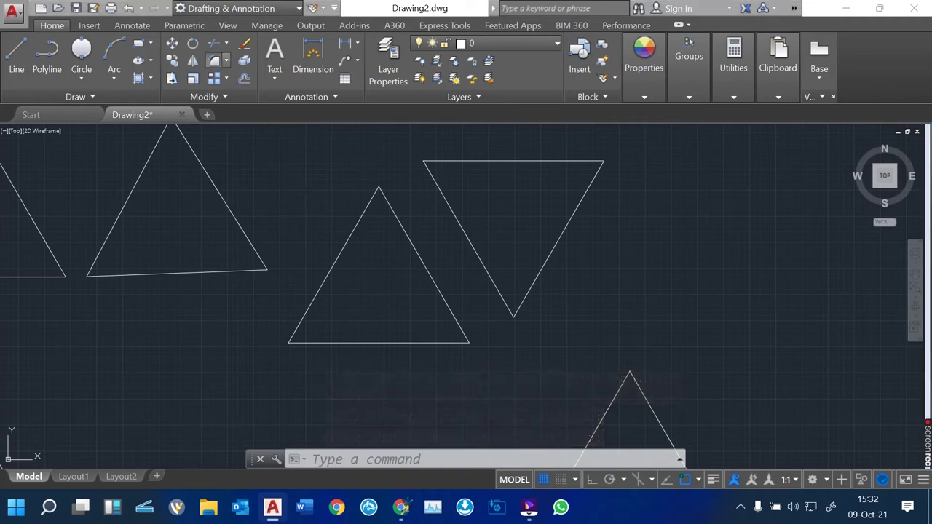
scroll(462, 291, down, 2)
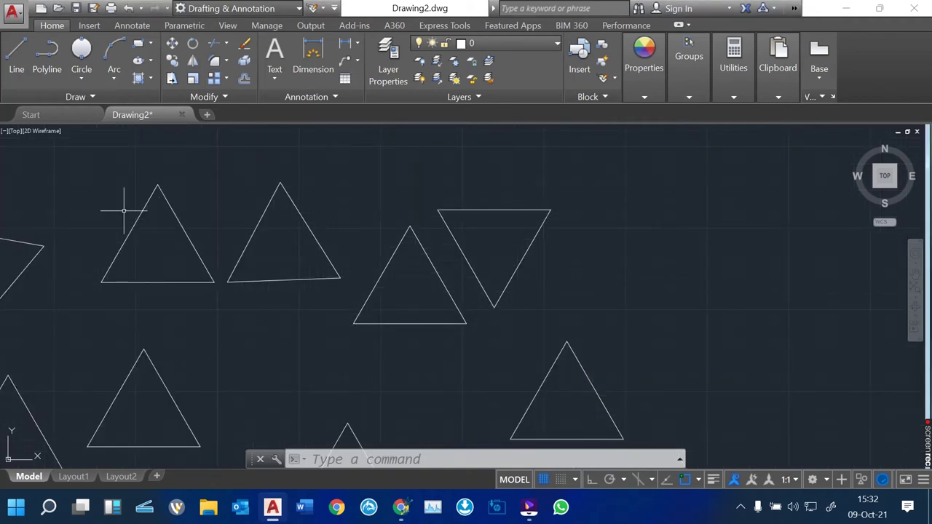
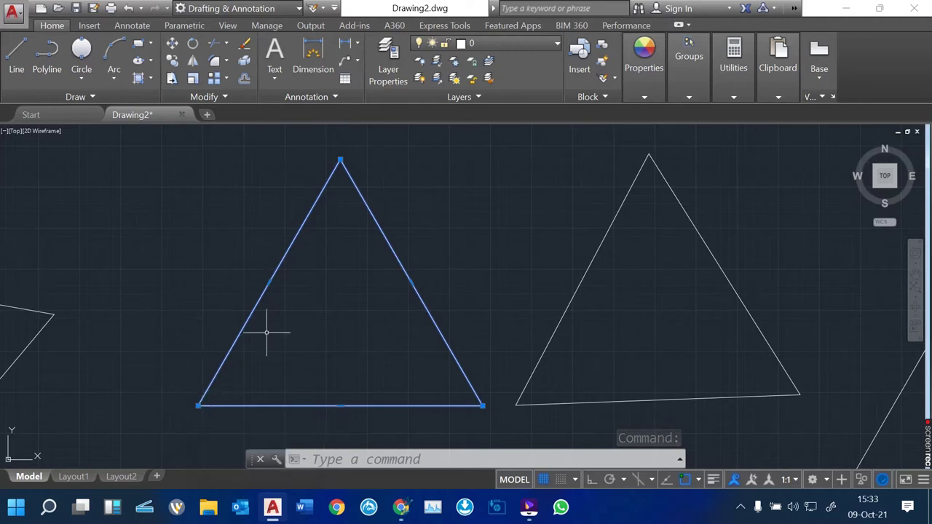
key(Escape)
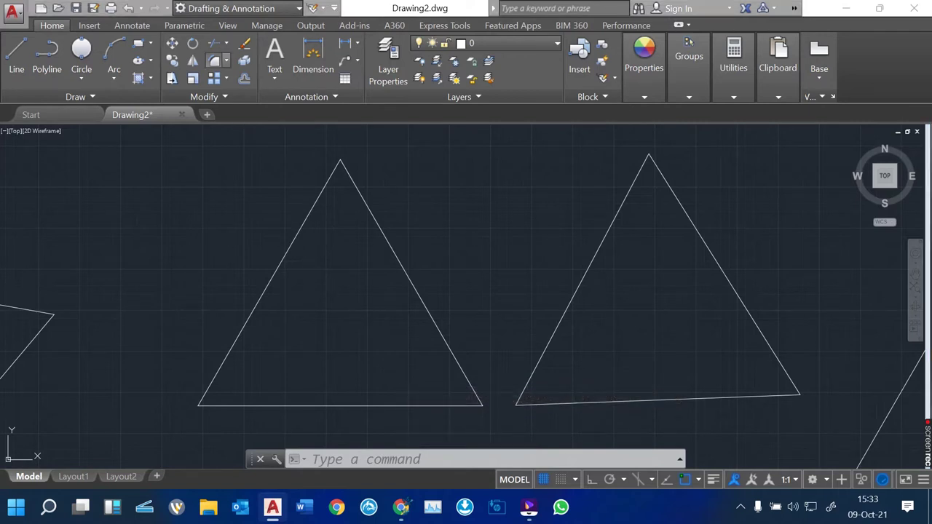
click(226, 60)
click(226, 60)
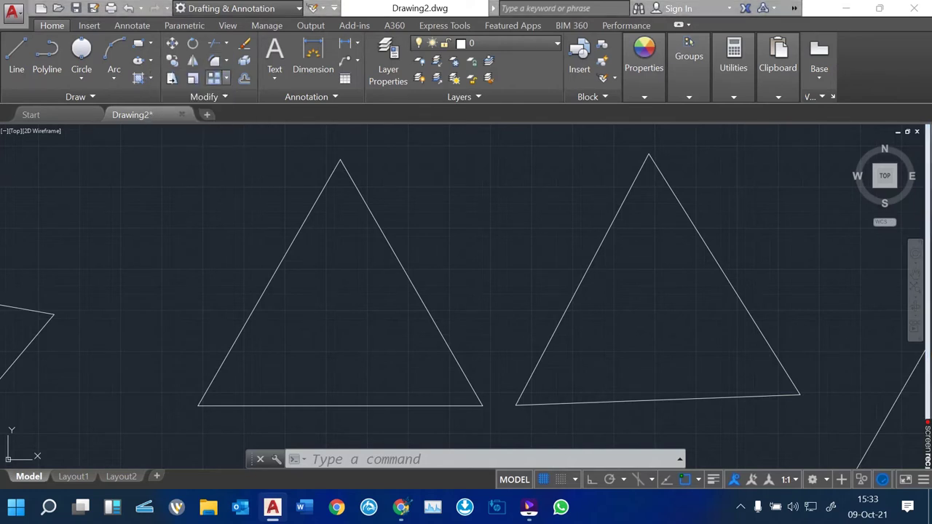
click(225, 60)
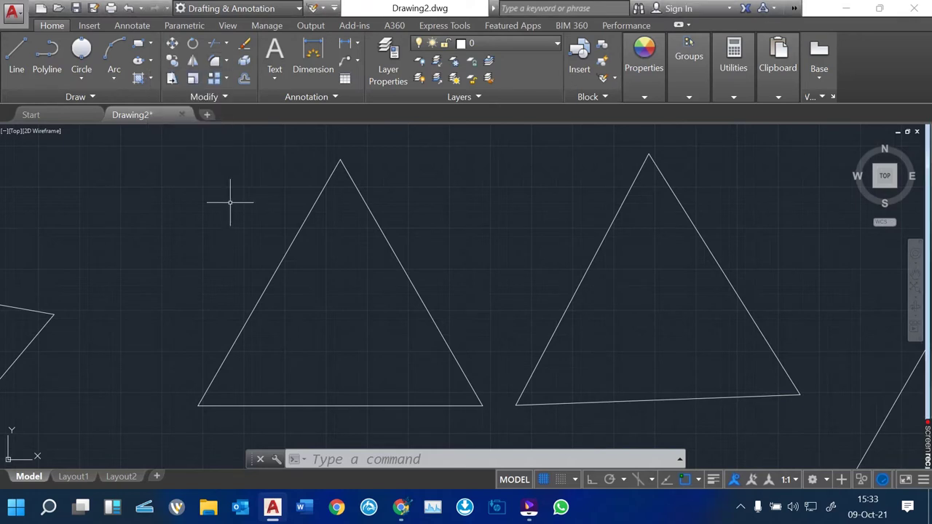
Step: Fillet the top corner of the upright triangle beside the rotated one with a radius of 2.5
text(FILL)
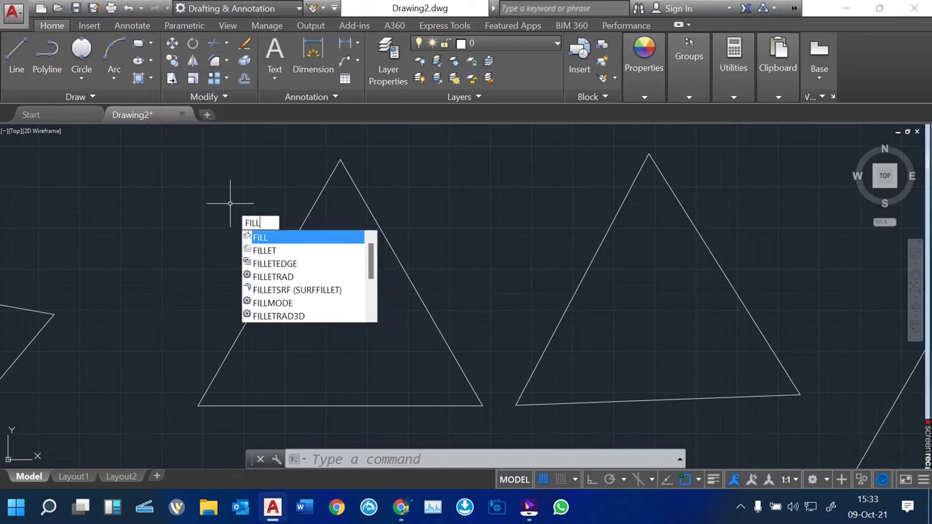
key(Down)
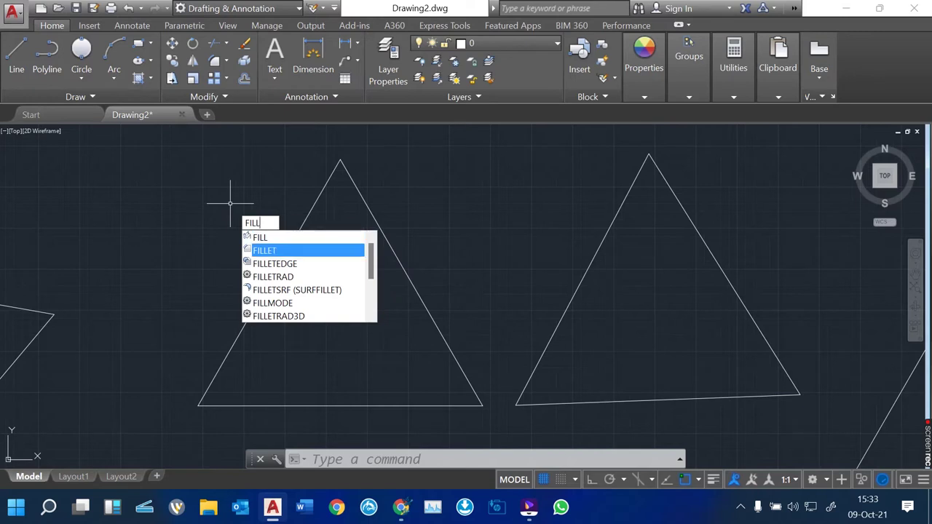
key(Return)
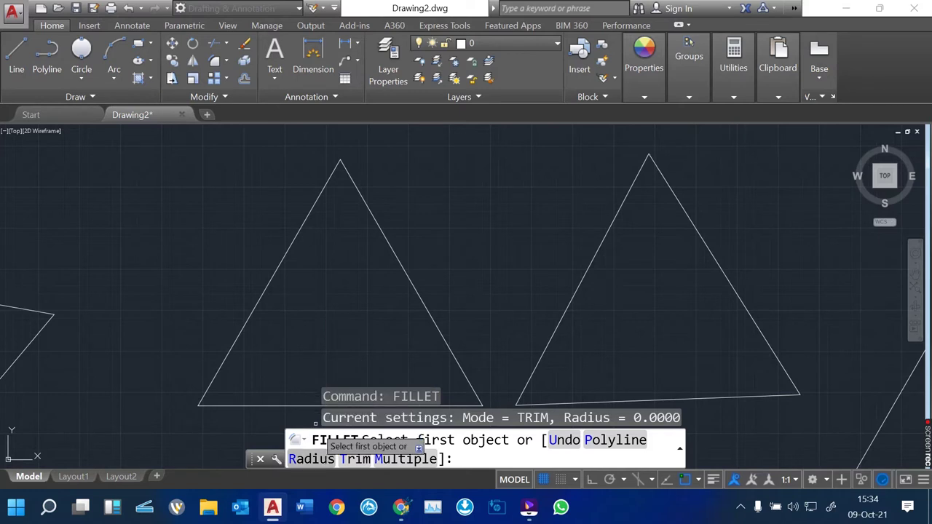
text(r)
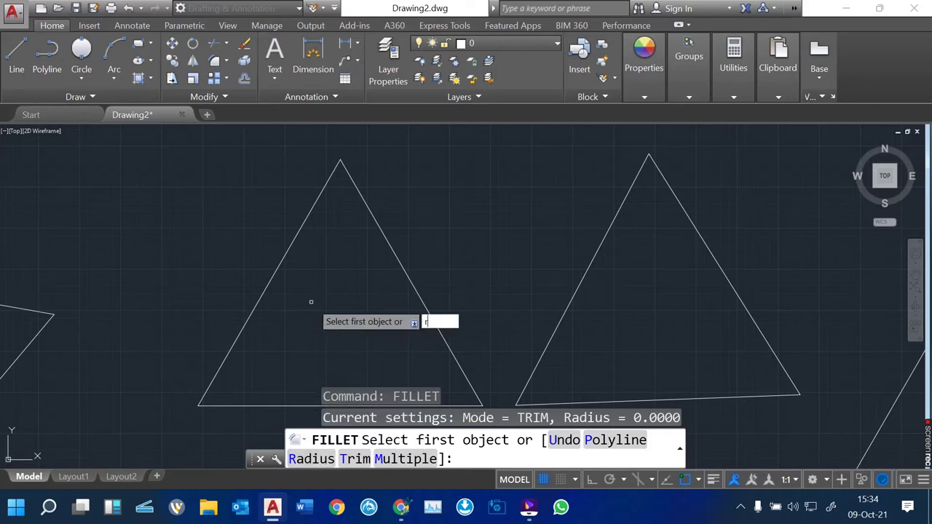
key(Return)
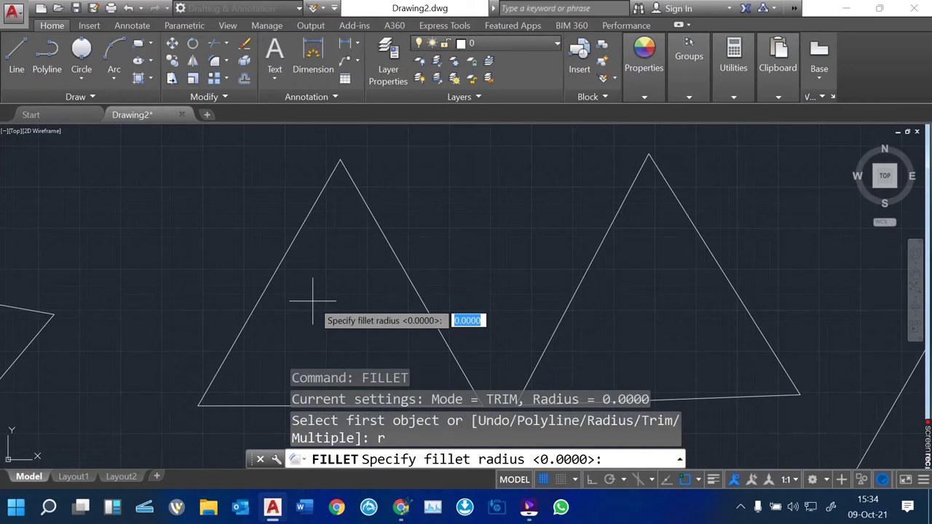
text(2.5)
key(Return)
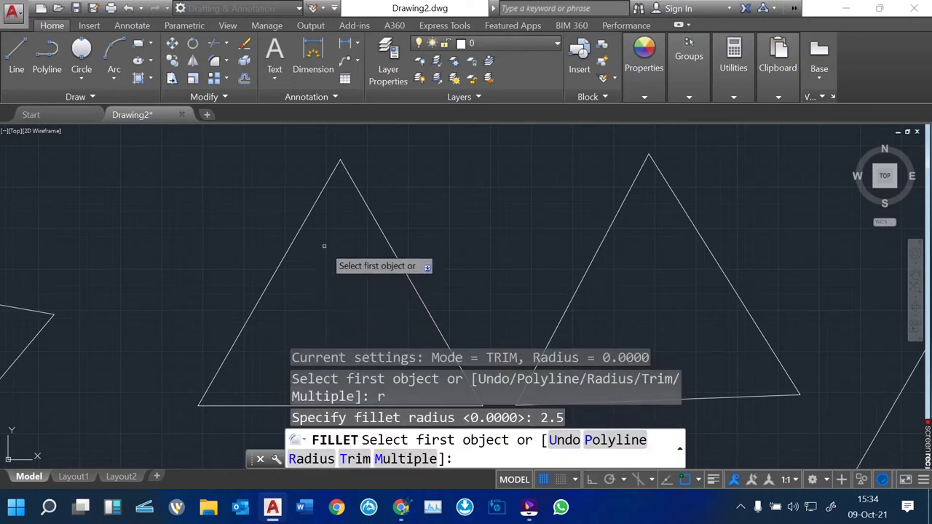
click(318, 195)
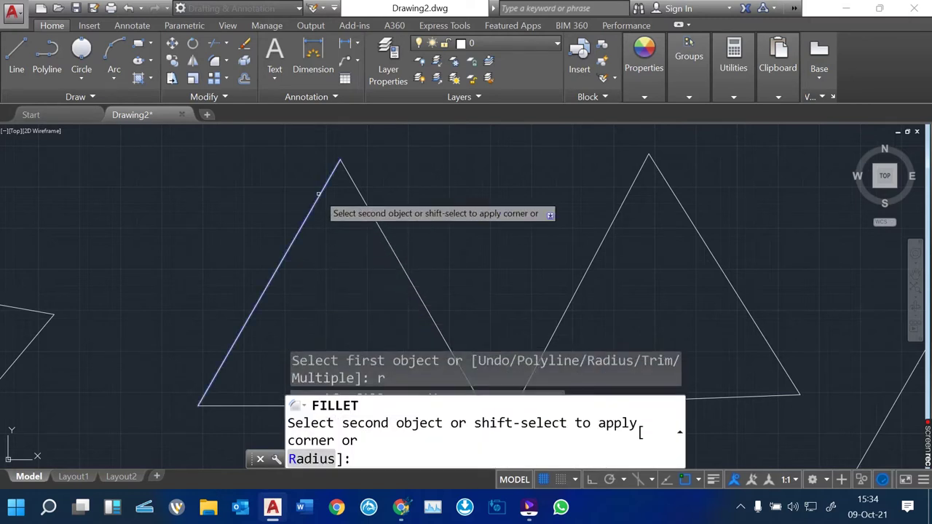
click(356, 191)
scroll(355, 183, down, 2)
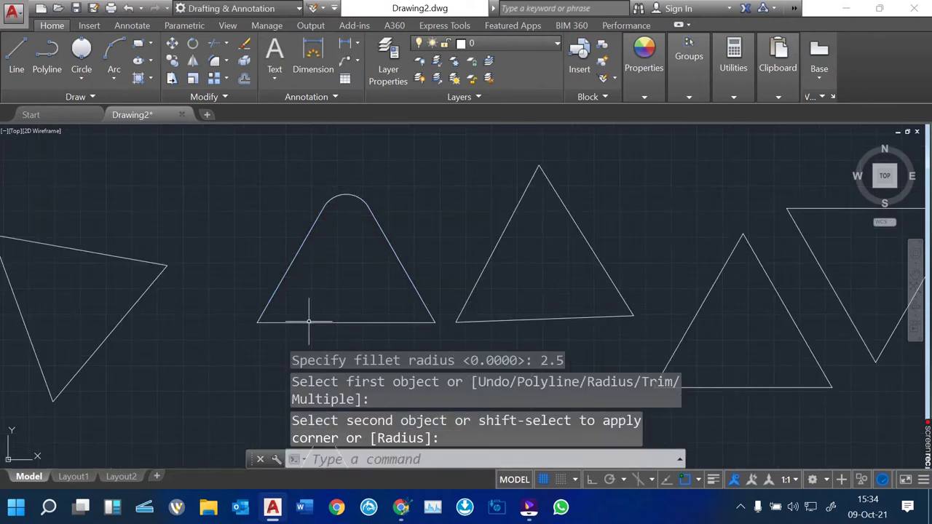
Step: Fillet the lower-left corner of the same triangle with a radius of 1
scroll(258, 332, up, 5)
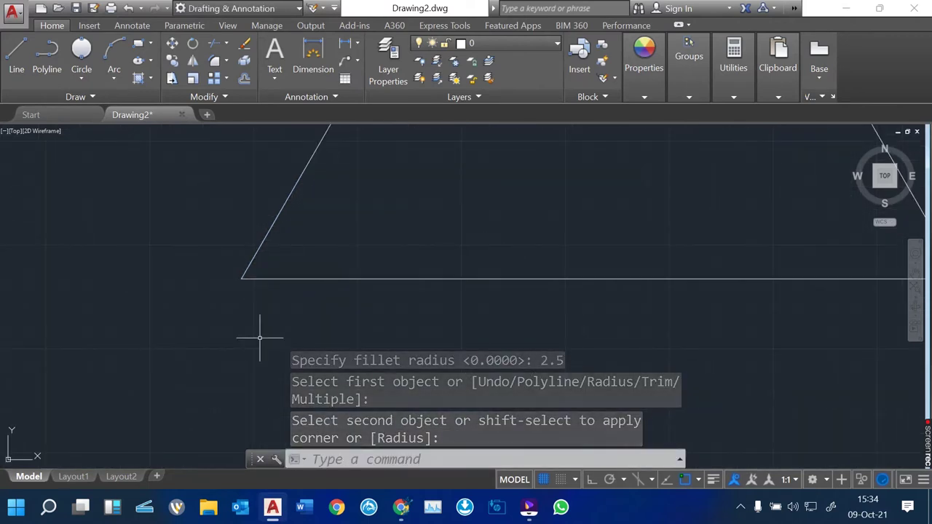
text(FI)
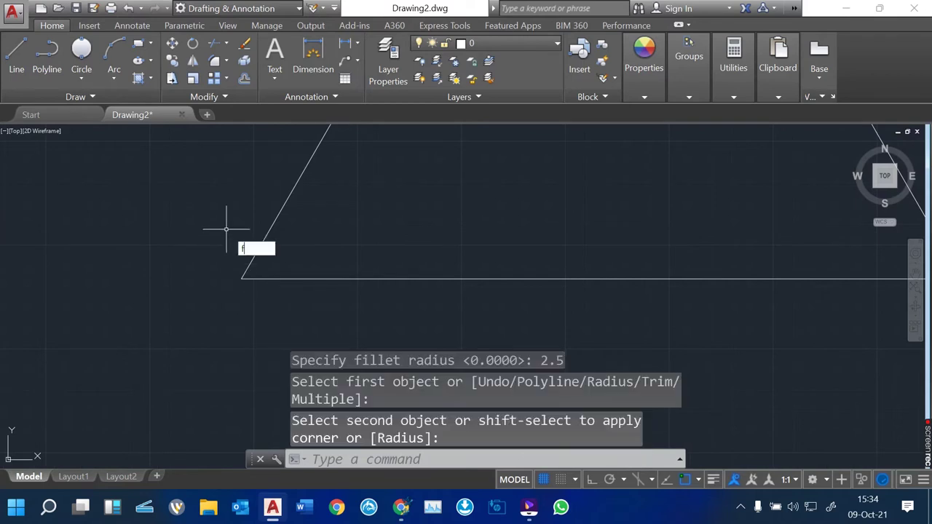
text(LL)
key(Down)
key(Return)
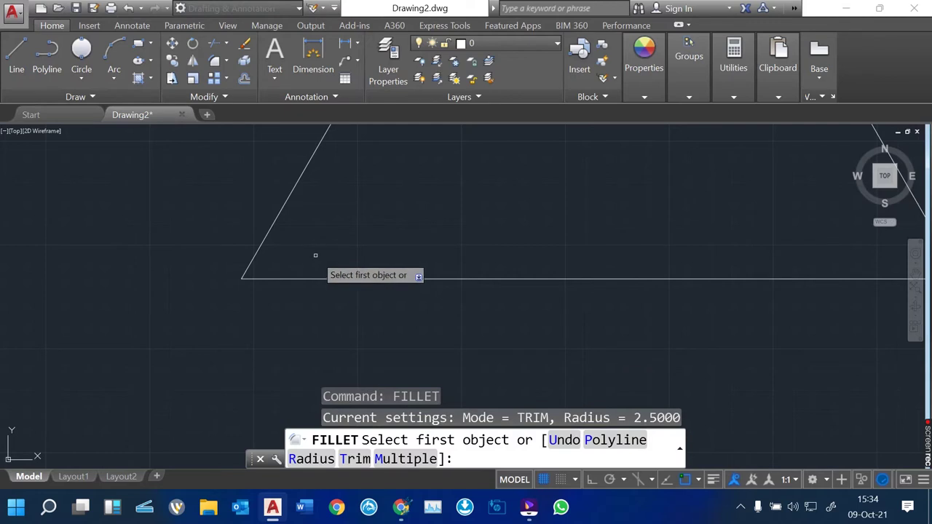
text(r)
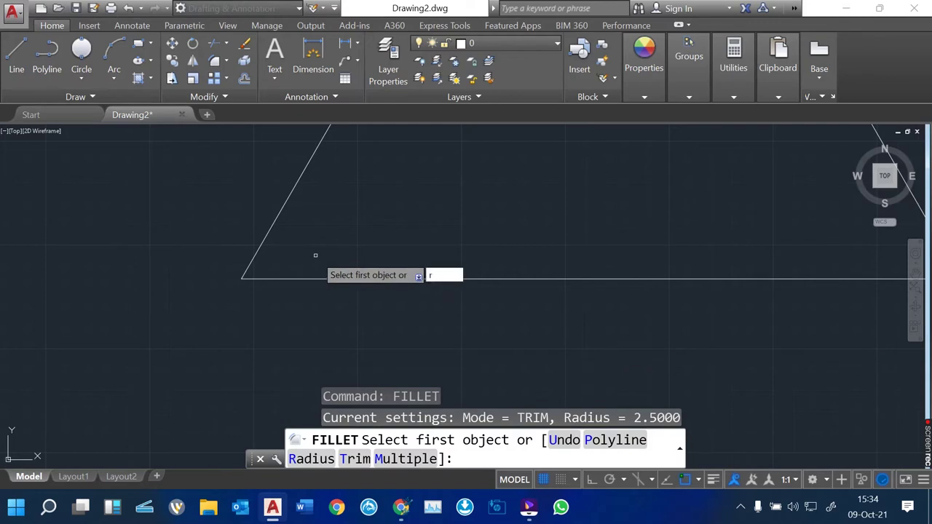
key(Return)
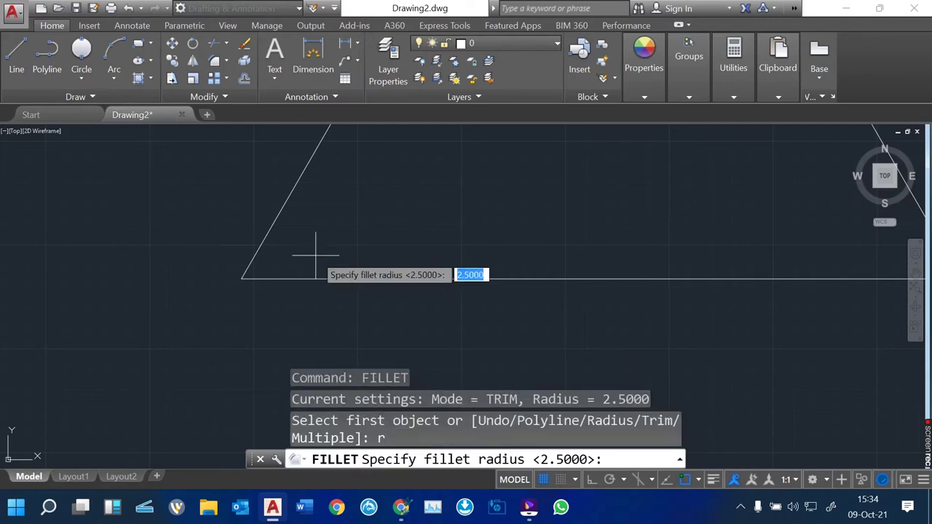
text(1)
key(Return)
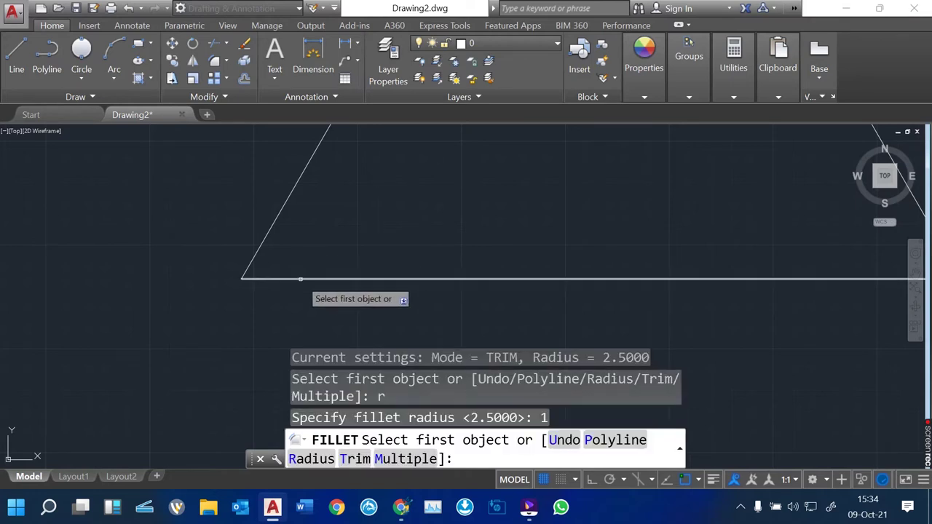
click(297, 279)
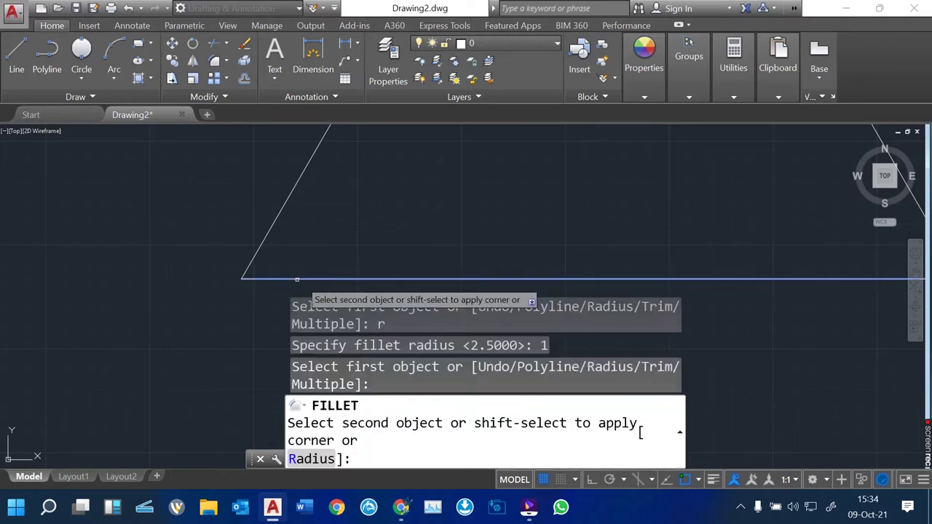
click(273, 221)
scroll(245, 285, down, 3)
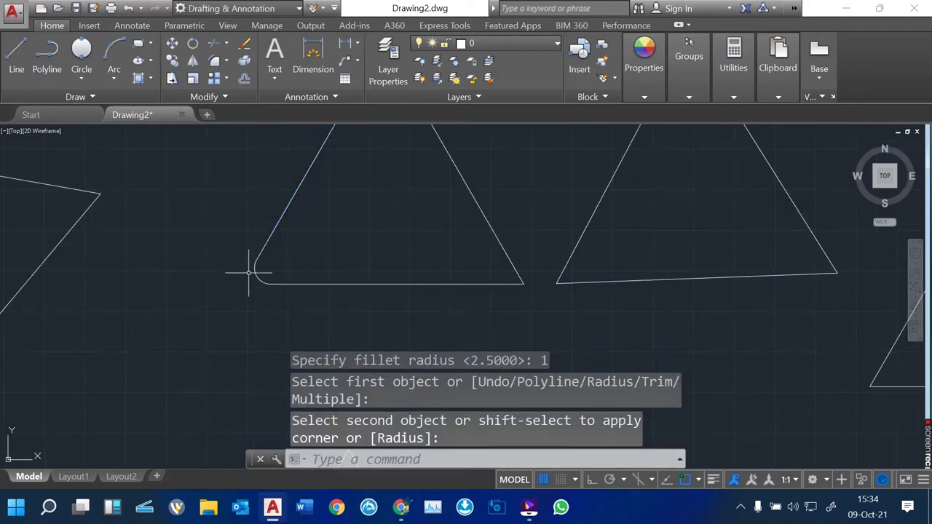
Step: Examine the two rounded corners of the filleted triangle and the rotated triangle to its left
scroll(251, 269, up, 4)
scroll(270, 302, down, 3)
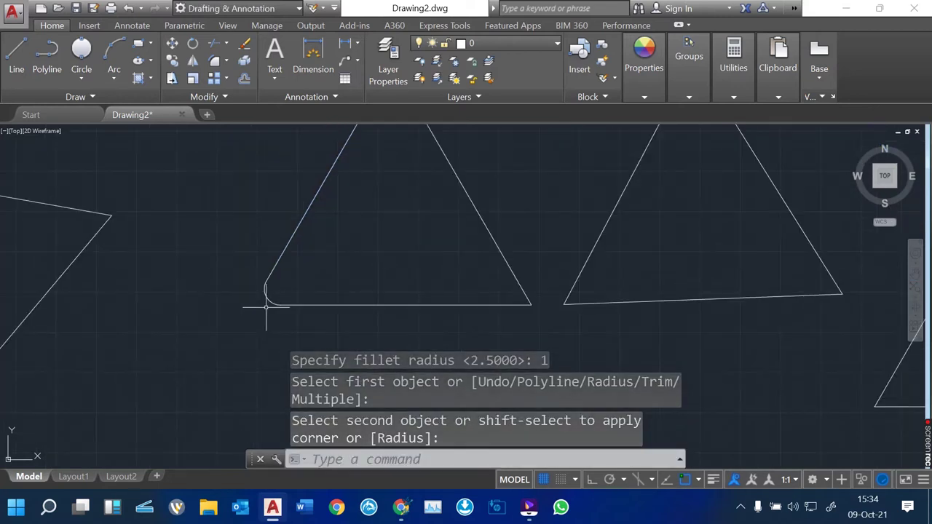
scroll(292, 291, down, 2)
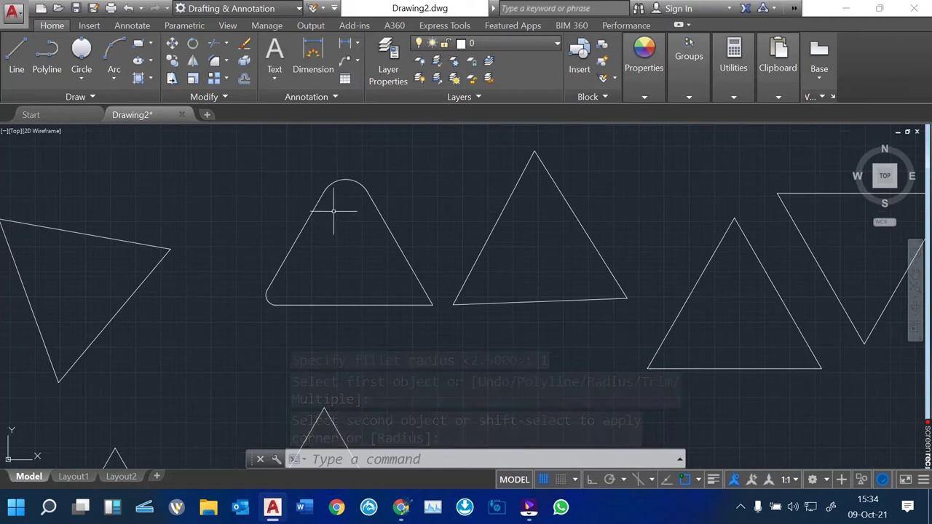
scroll(334, 211, up, 4)
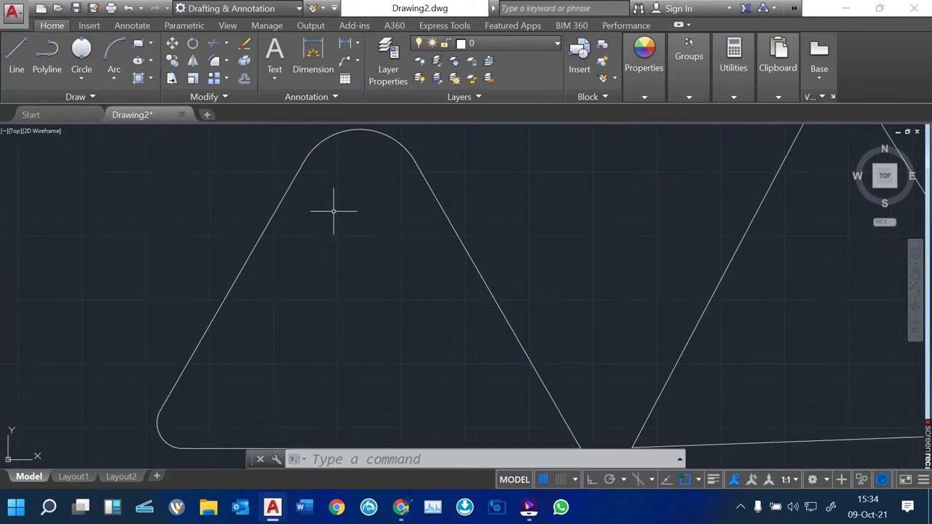
scroll(334, 211, down, 3)
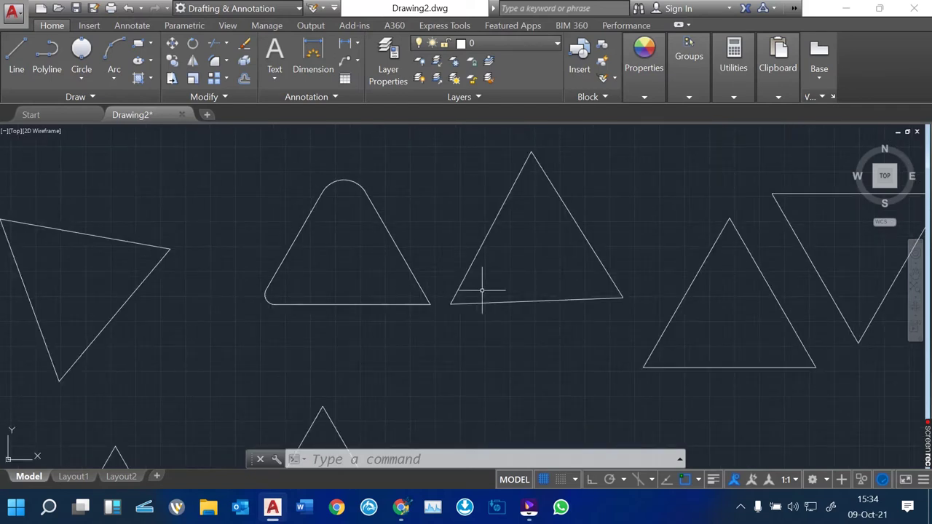
scroll(490, 303, down, 2)
scroll(182, 309, up, 4)
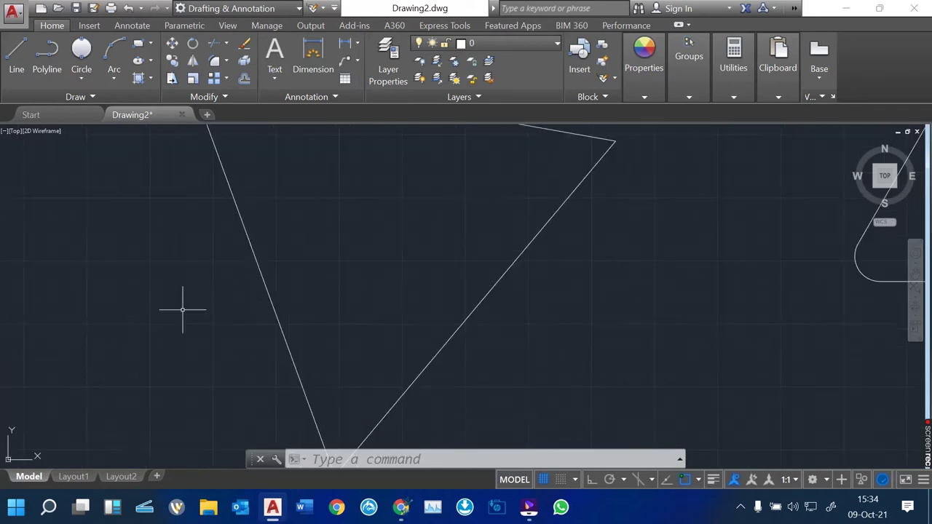
scroll(383, 316, down, 2)
scroll(334, 253, up, 2)
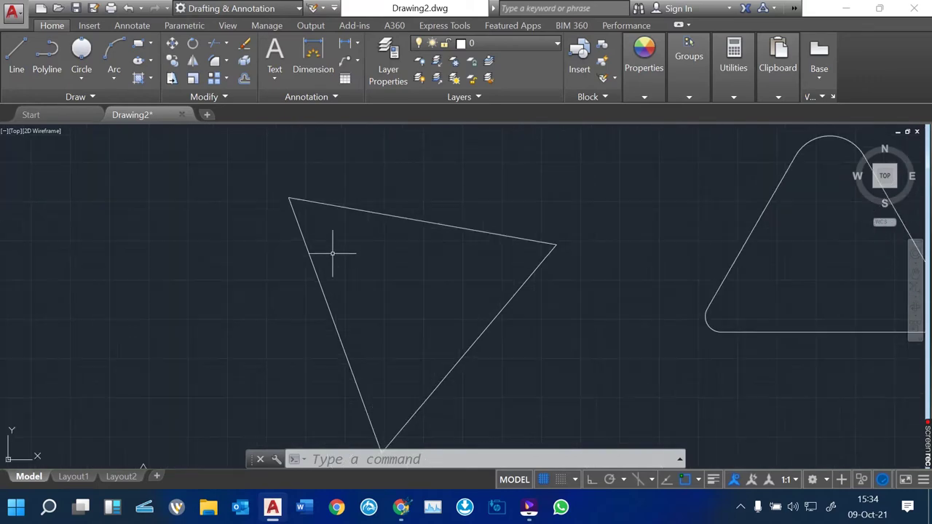
Step: Examine the plain rectangle near the origin at close range
scroll(451, 234, down, 6)
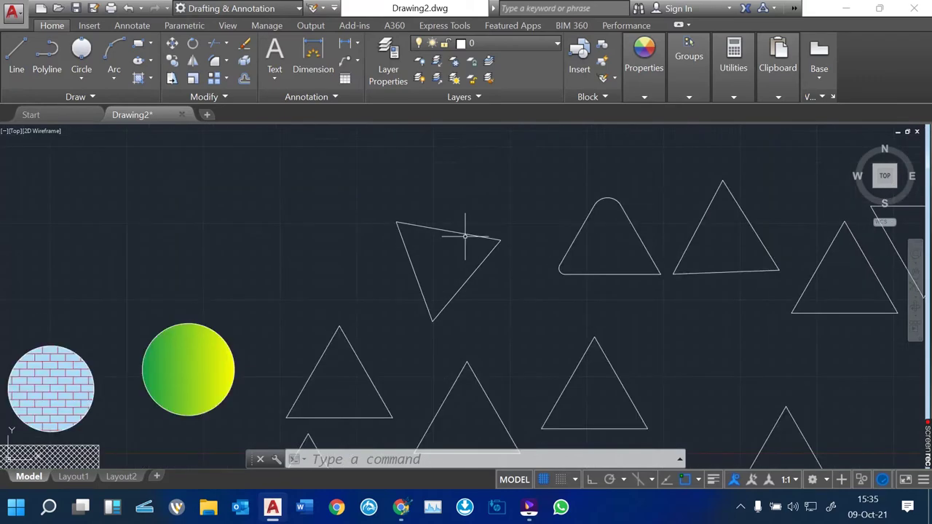
scroll(321, 275, up, 3)
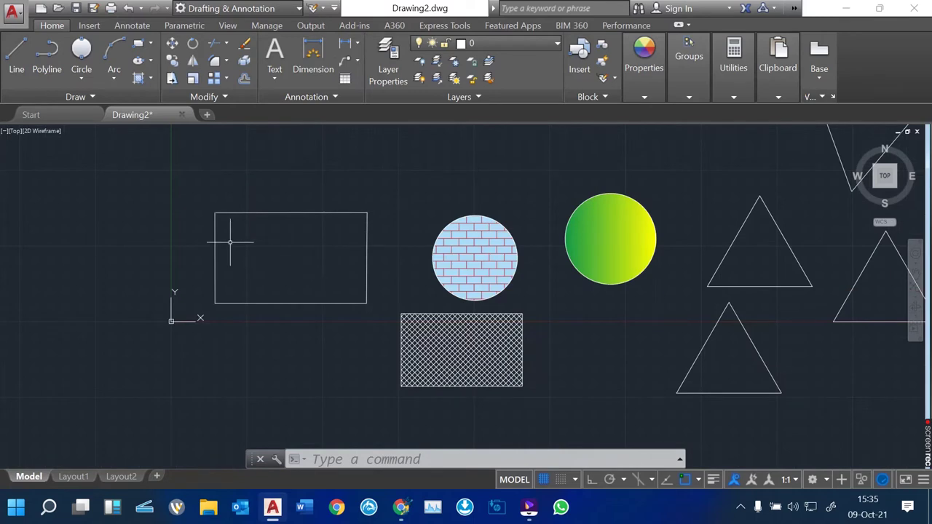
scroll(228, 246, up, 4)
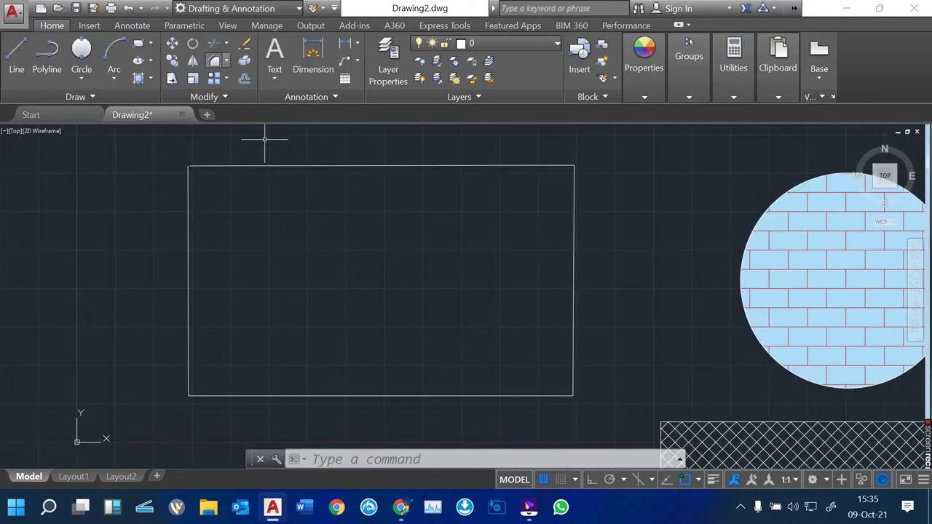
click(225, 62)
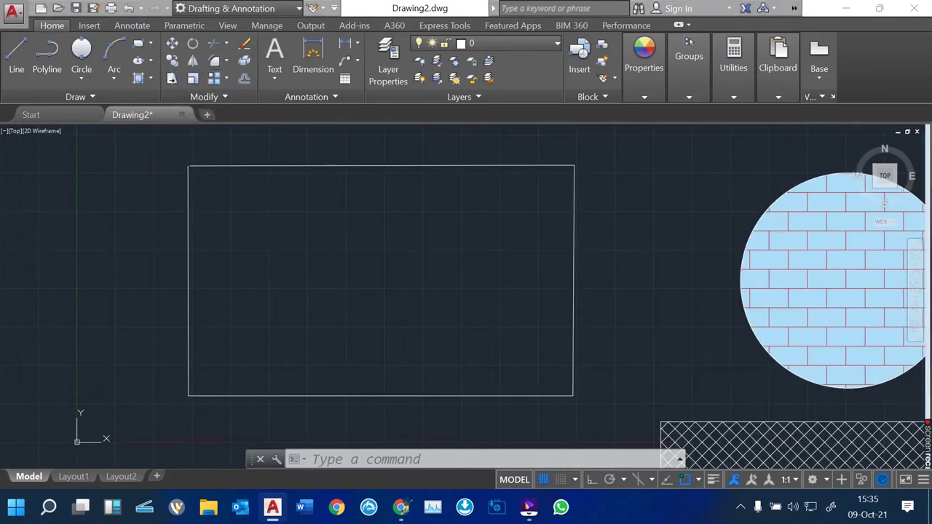
click(226, 61)
click(225, 61)
key(Escape)
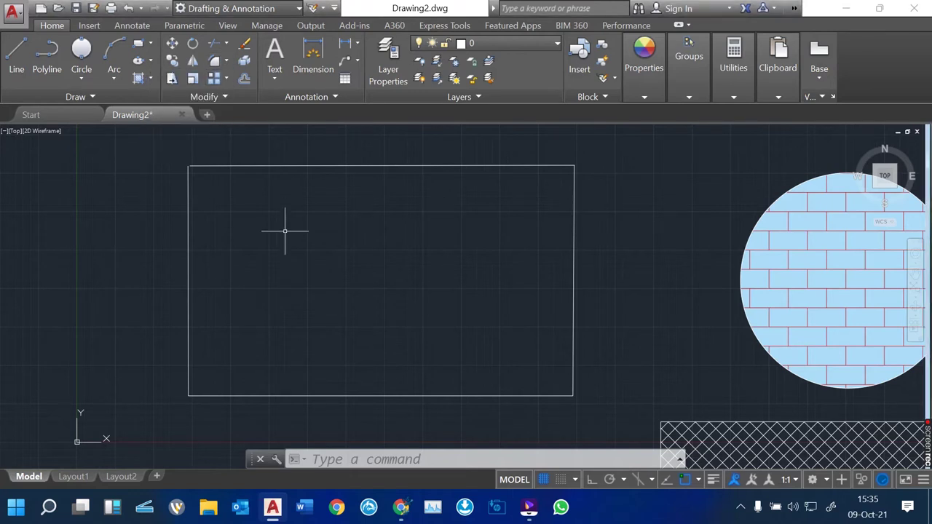
Step: Fillet the upper-left corner of the plain rectangle with a radius of 3
text(FILL)
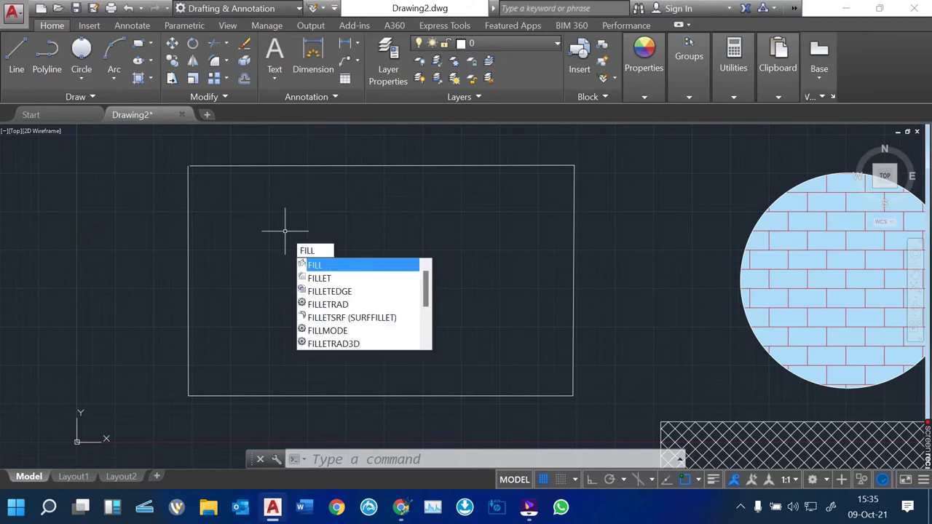
key(Down)
key(Return)
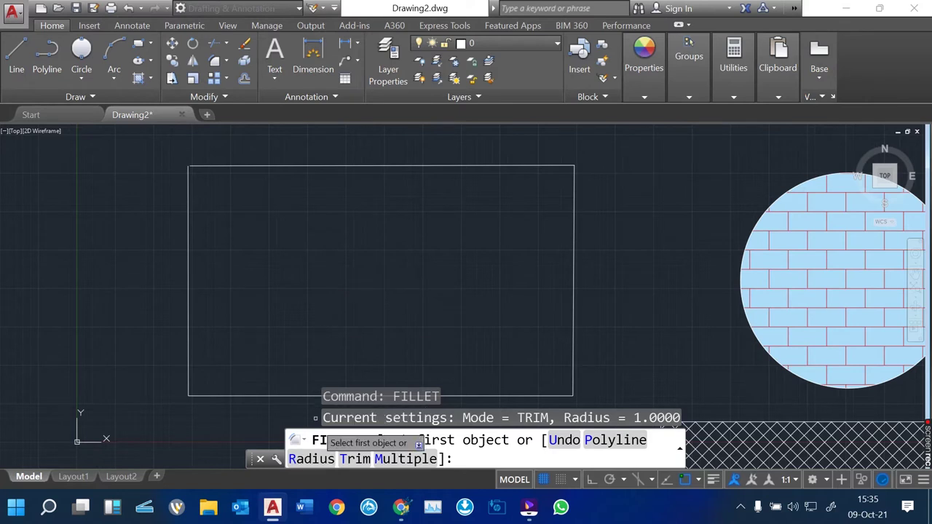
text(r)
key(Return)
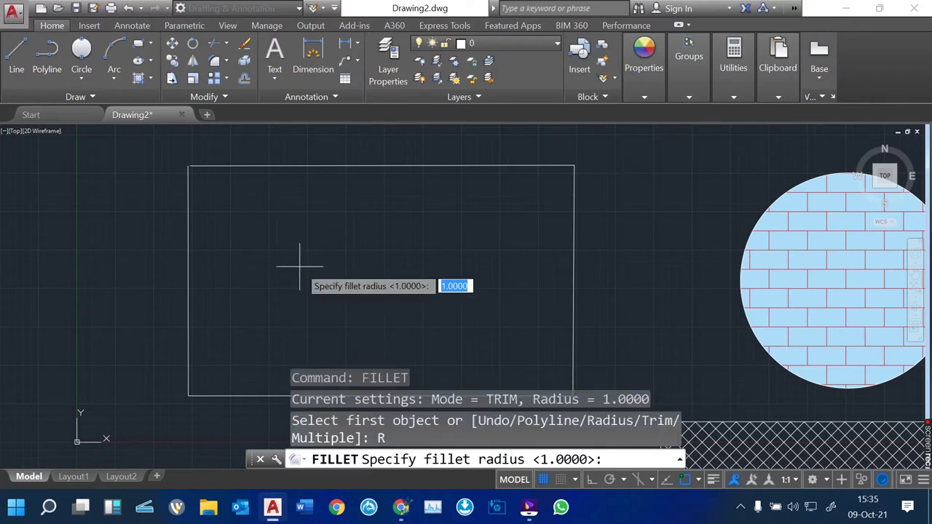
text(3)
key(Return)
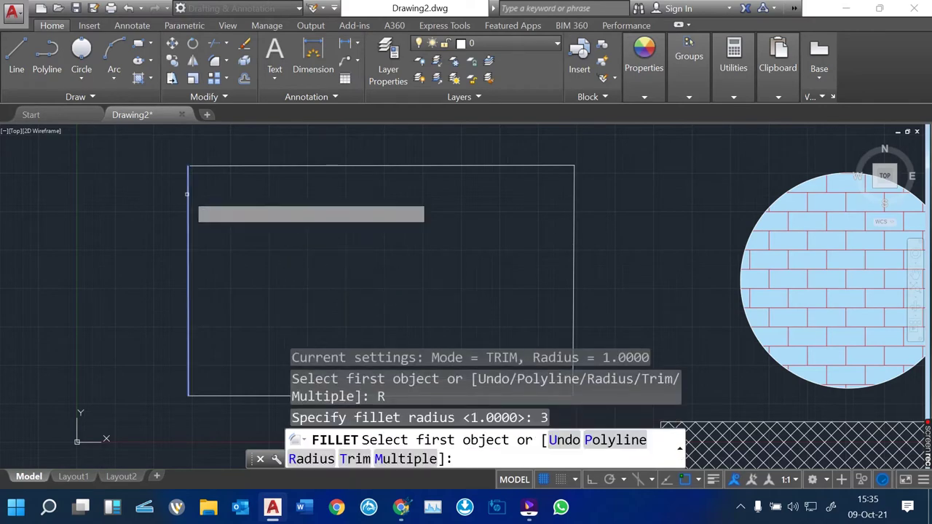
click(189, 195)
click(202, 165)
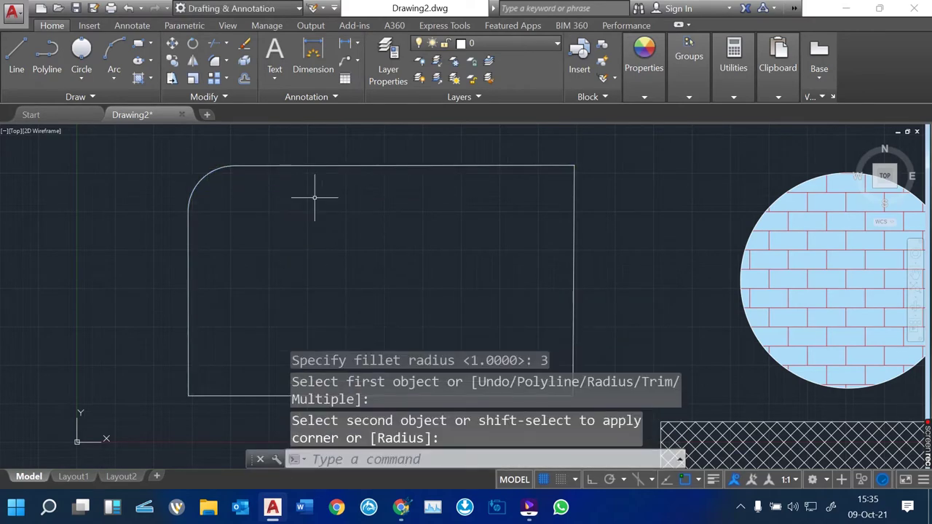
Step: Repeat the fillet on the rectangle's upper-right corner, keeping the radius of 3
key(Return)
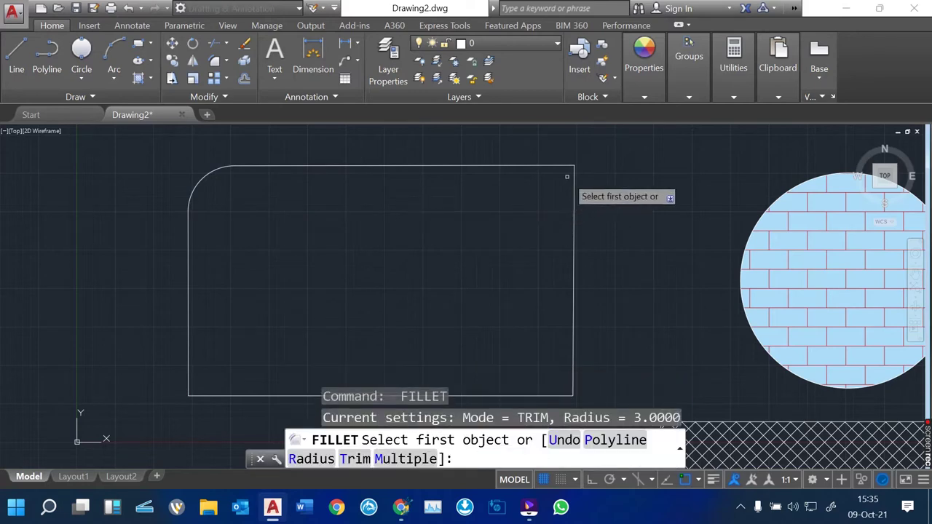
click(574, 184)
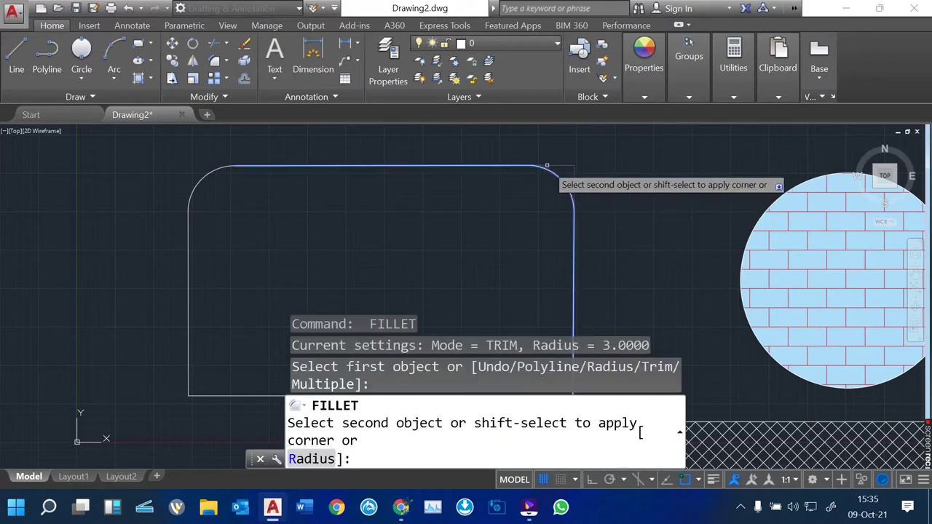
click(556, 168)
scroll(368, 175, down, 2)
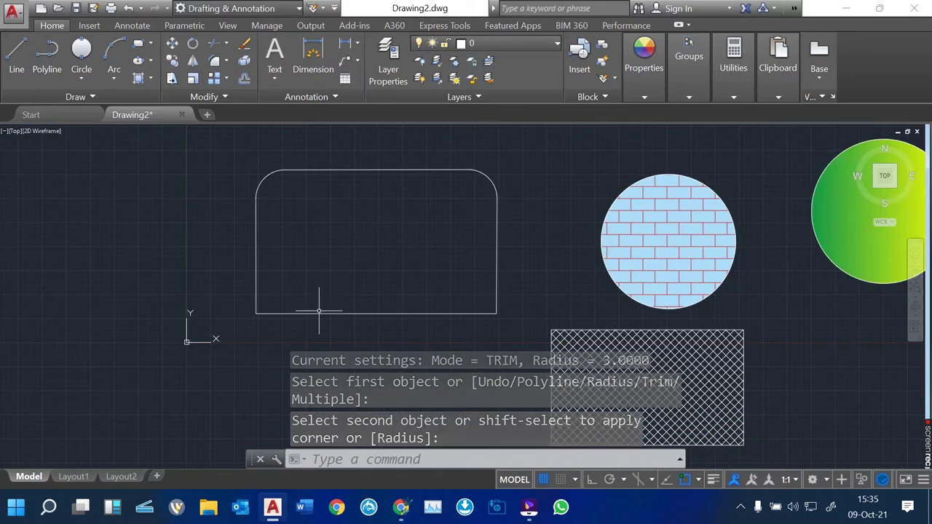
scroll(319, 312, up, 3)
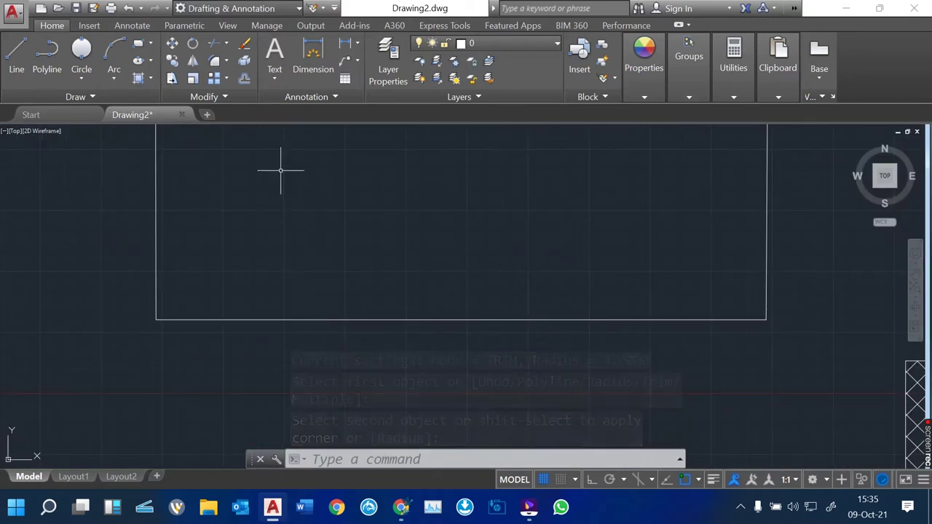
click(226, 60)
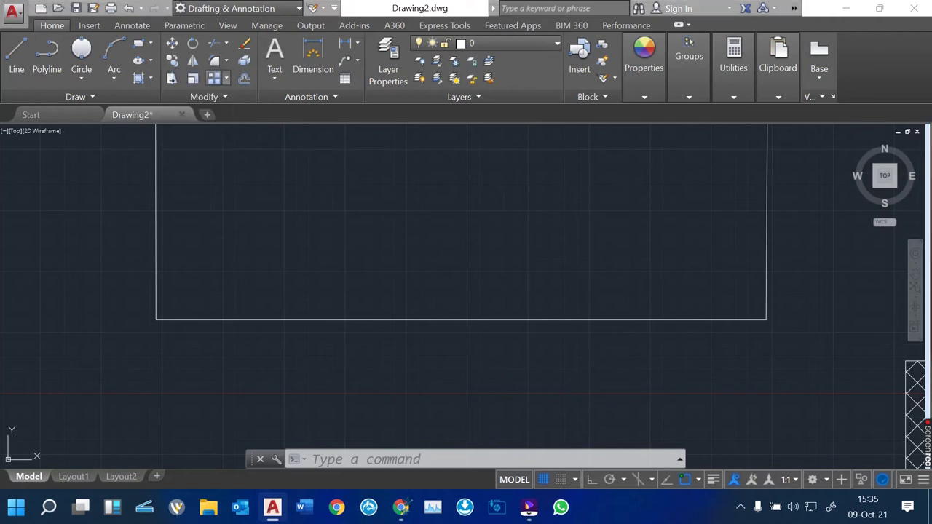
click(266, 250)
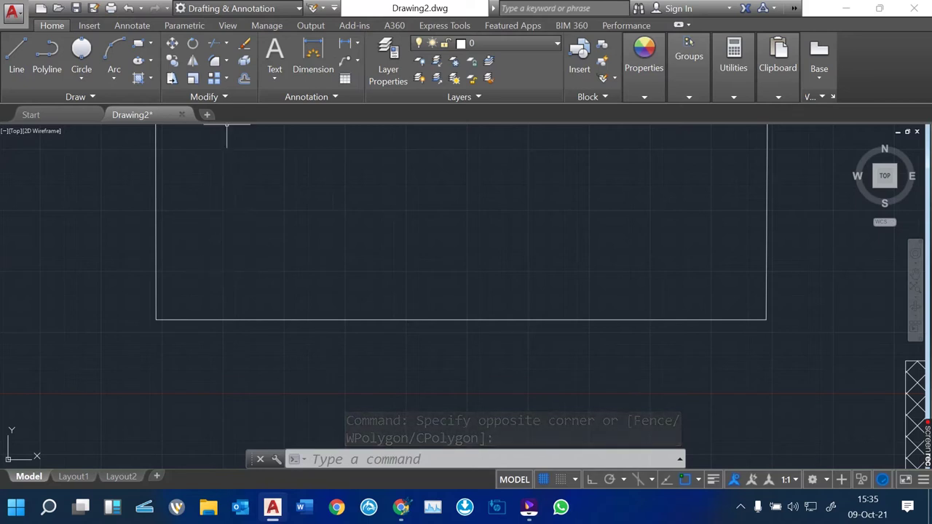
click(225, 61)
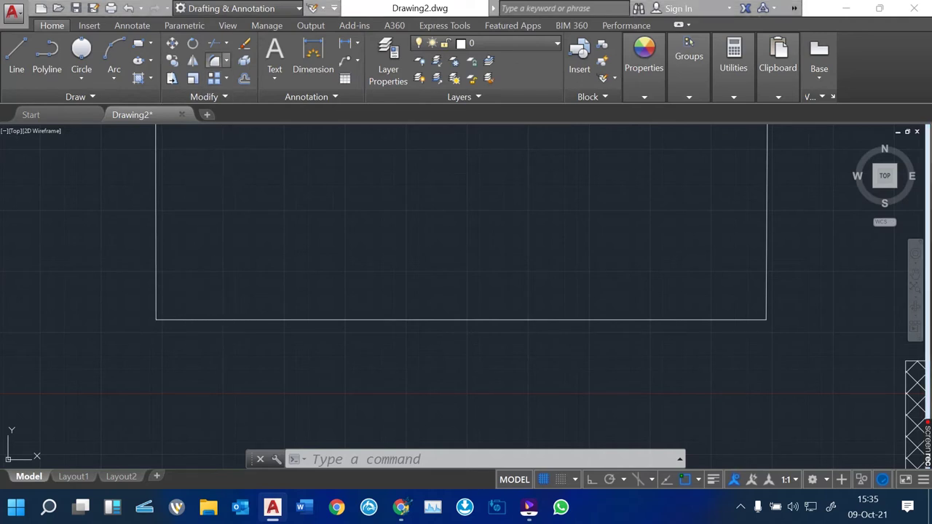
click(226, 61)
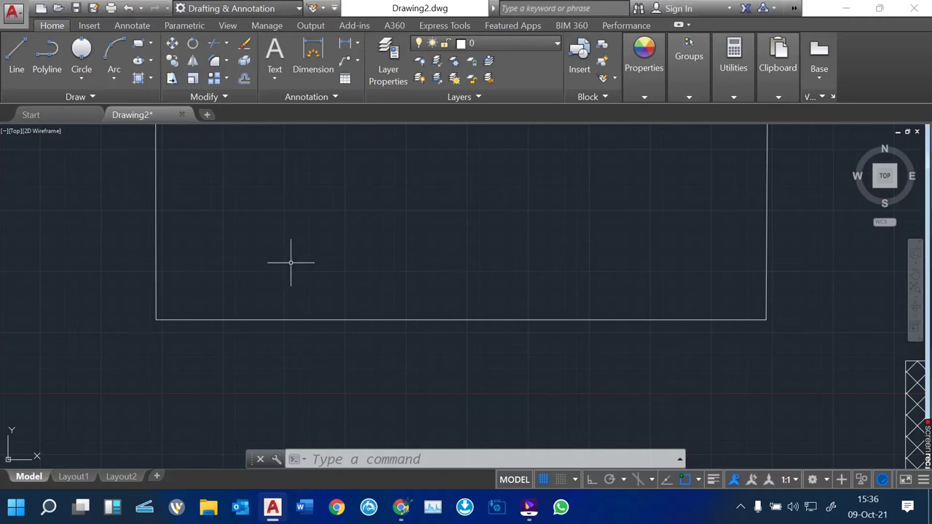
Step: Chamfer the rectangle's lower-left corner with first and second distances of 2
text(Cham)
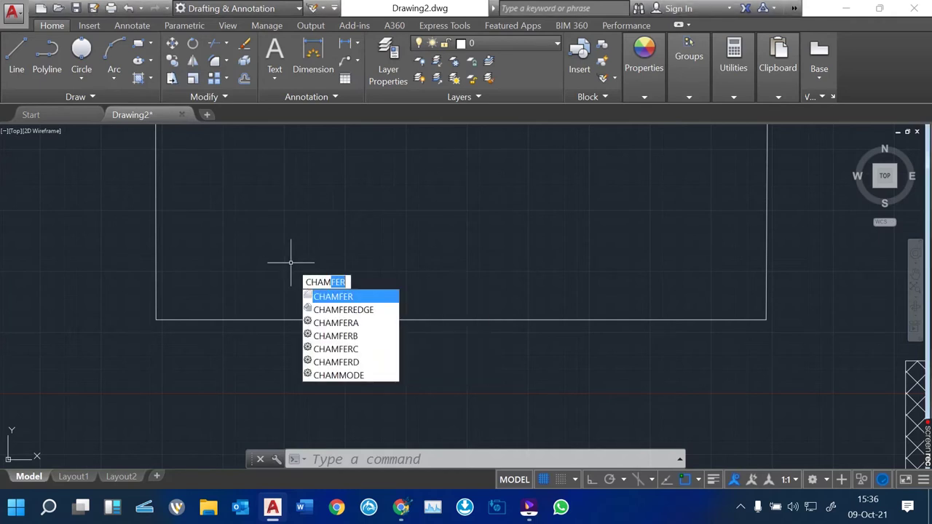
key(Return)
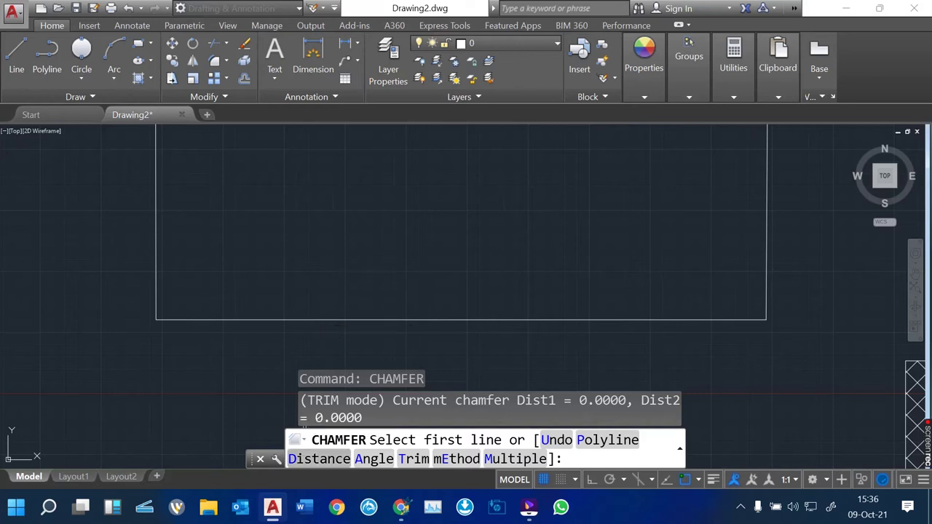
text(d)
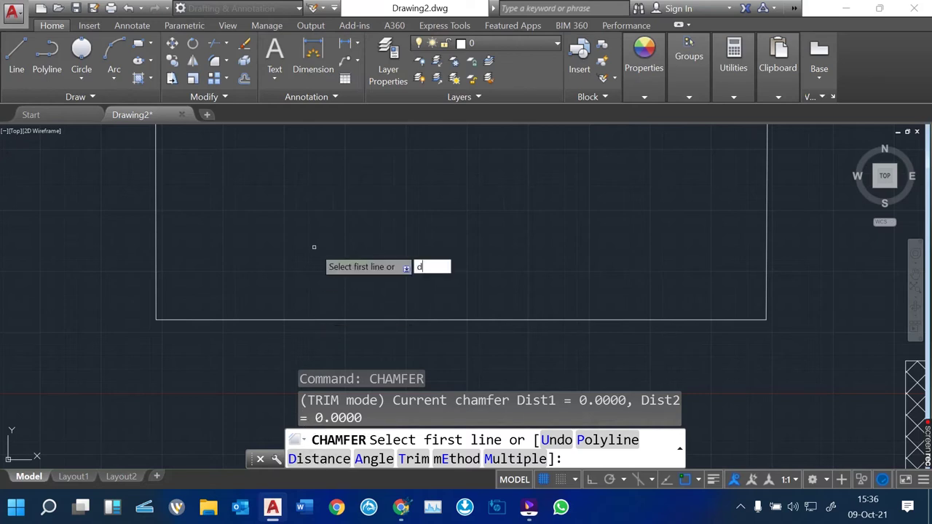
key(Return)
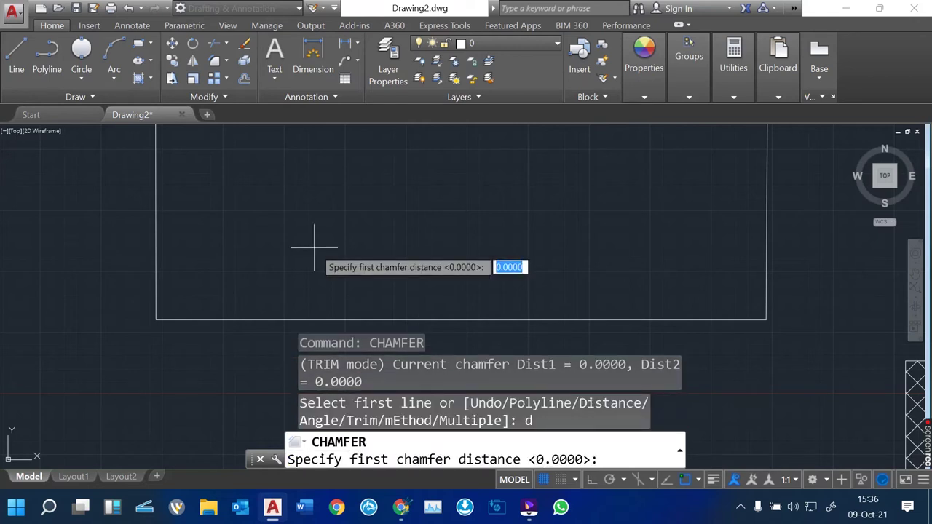
text(2)
key(Return)
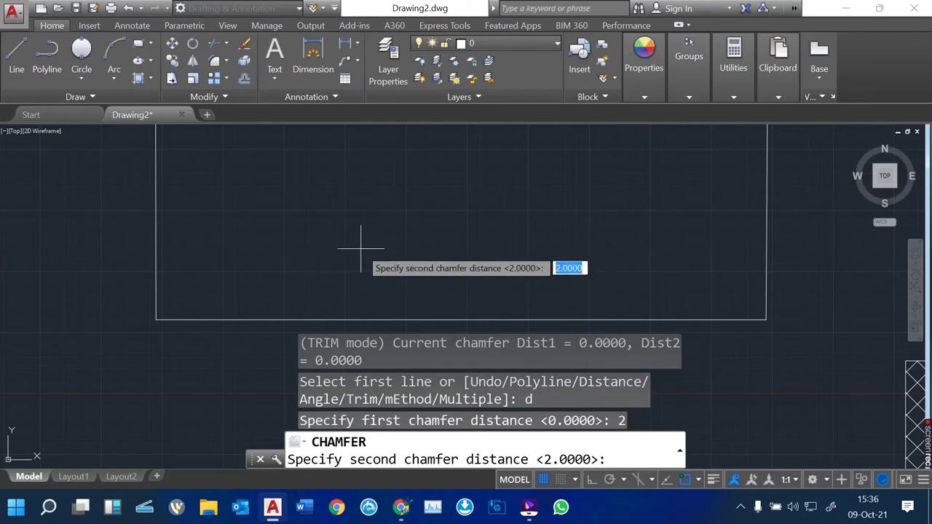
text(2)
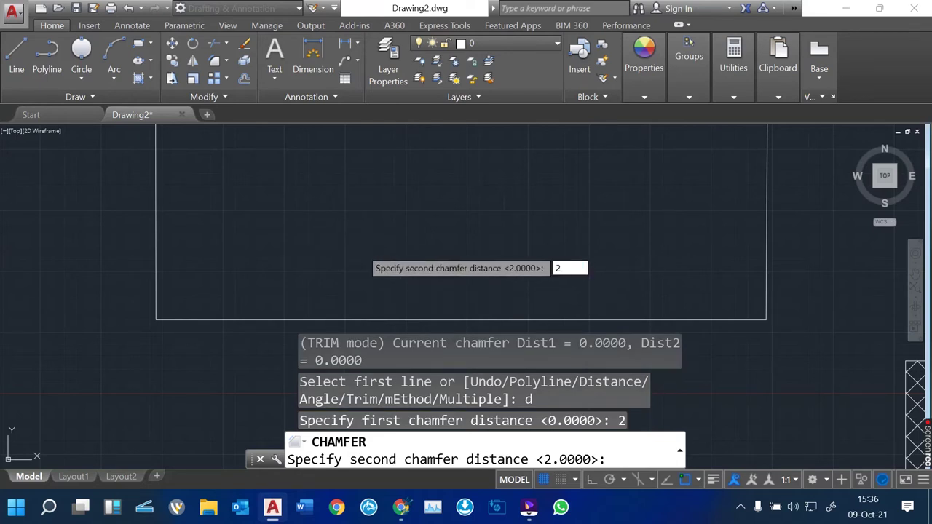
key(Return)
click(213, 318)
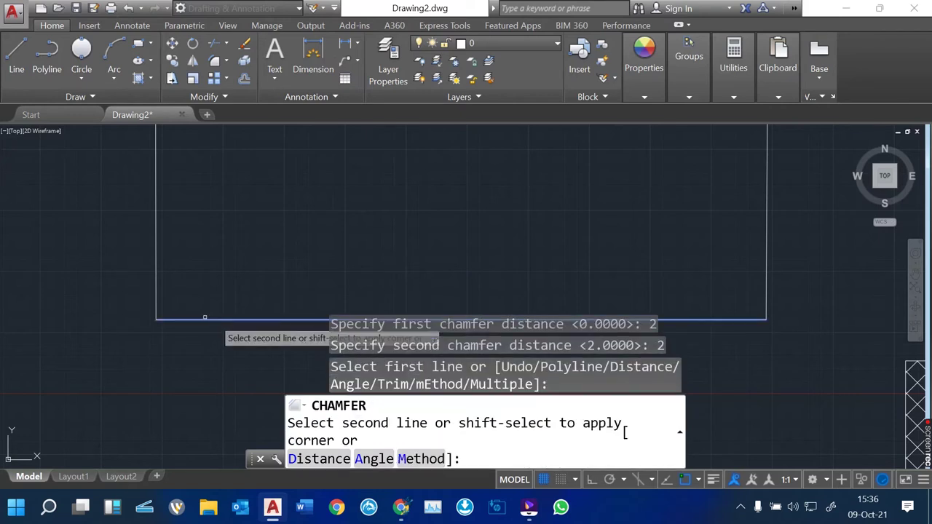
click(155, 249)
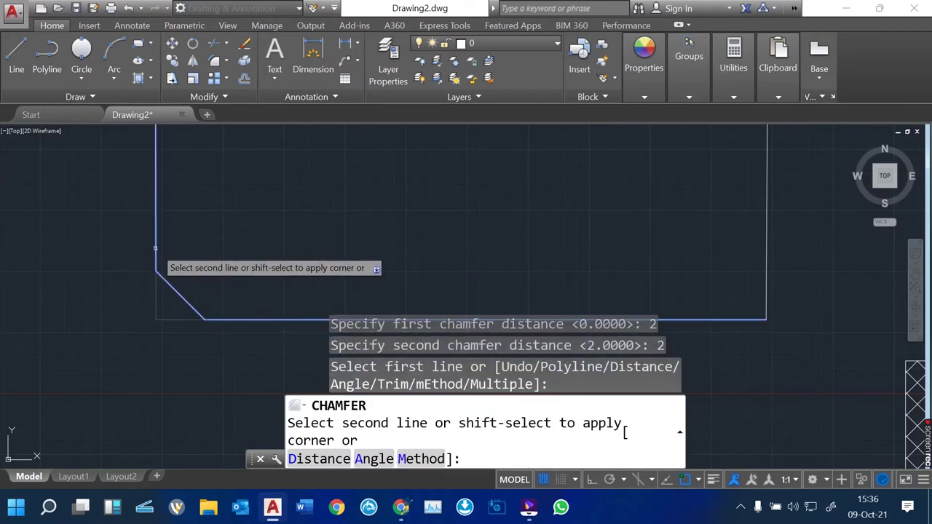
Step: Chamfer the rectangle's lower-right corner with first and second distances of 3
scroll(172, 249, down, 2)
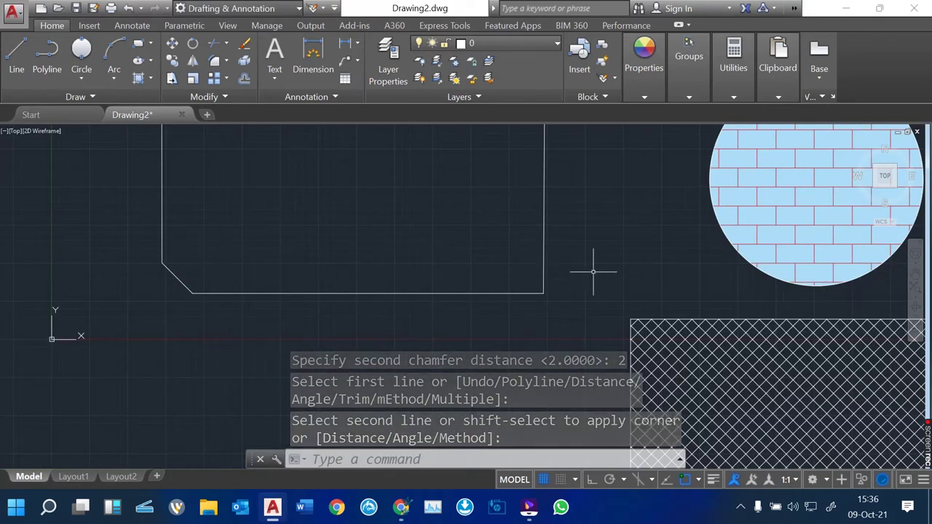
scroll(593, 272, up, 2)
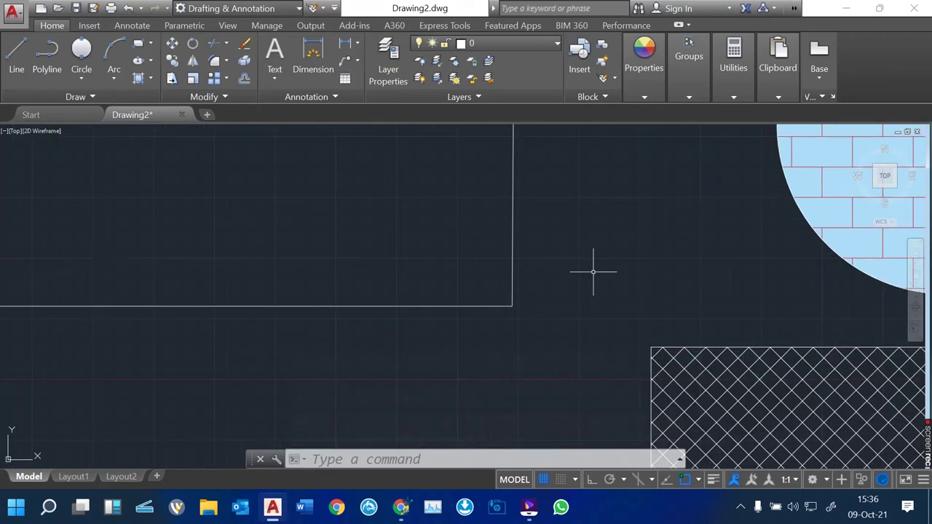
text(CHAM)
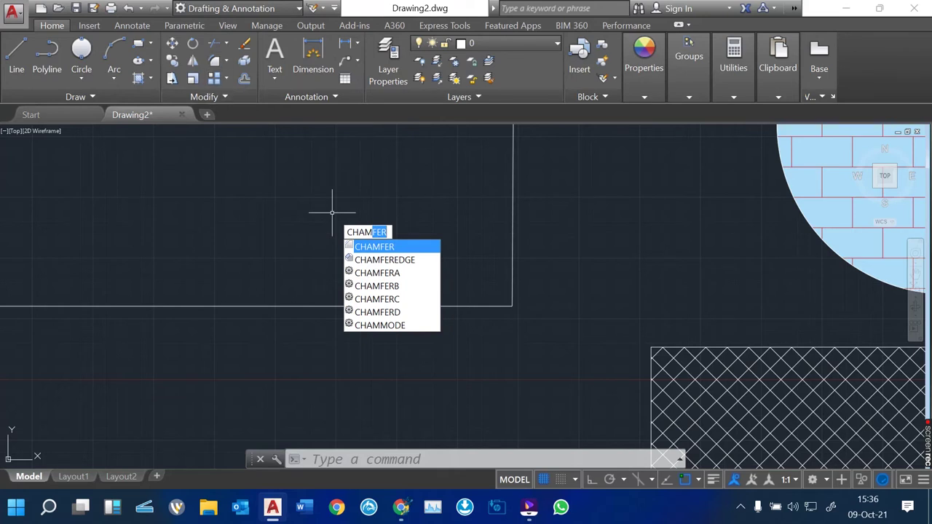
key(Return)
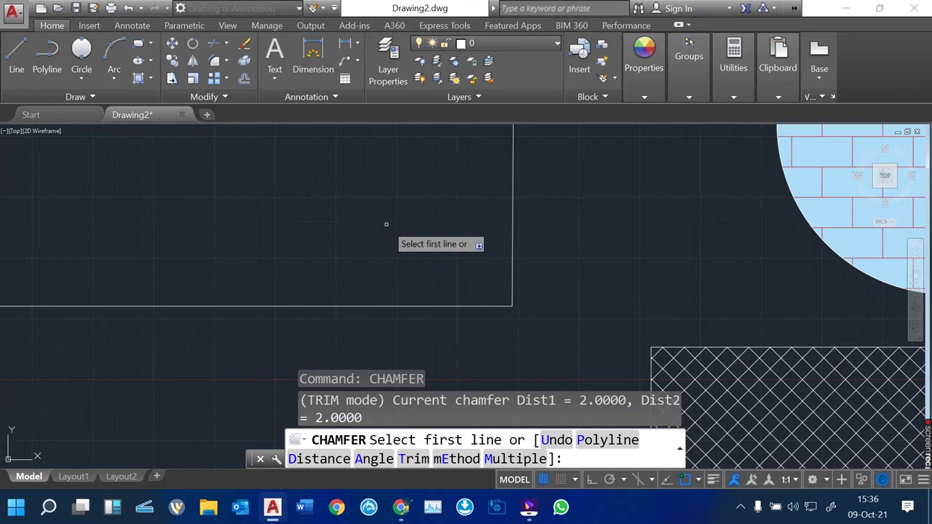
text(d)
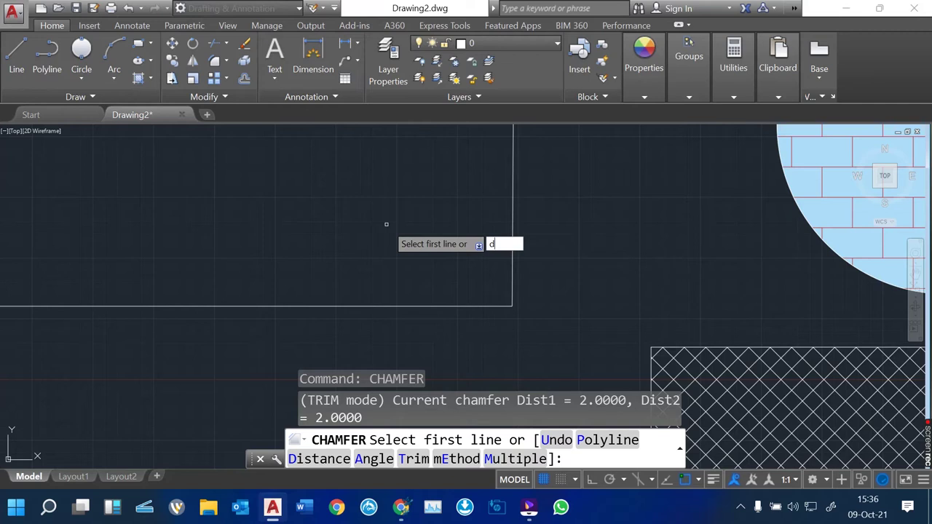
key(Return)
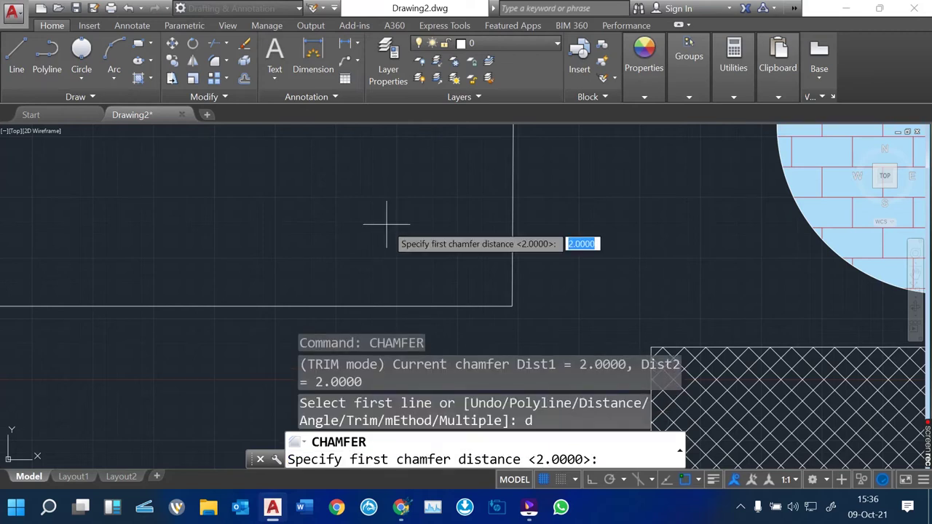
text(3)
key(Return)
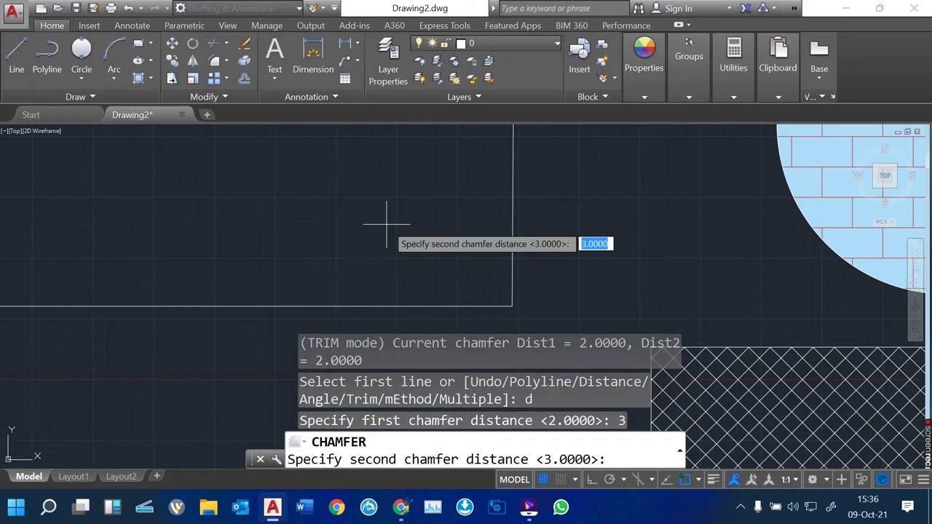
text(3)
key(Return)
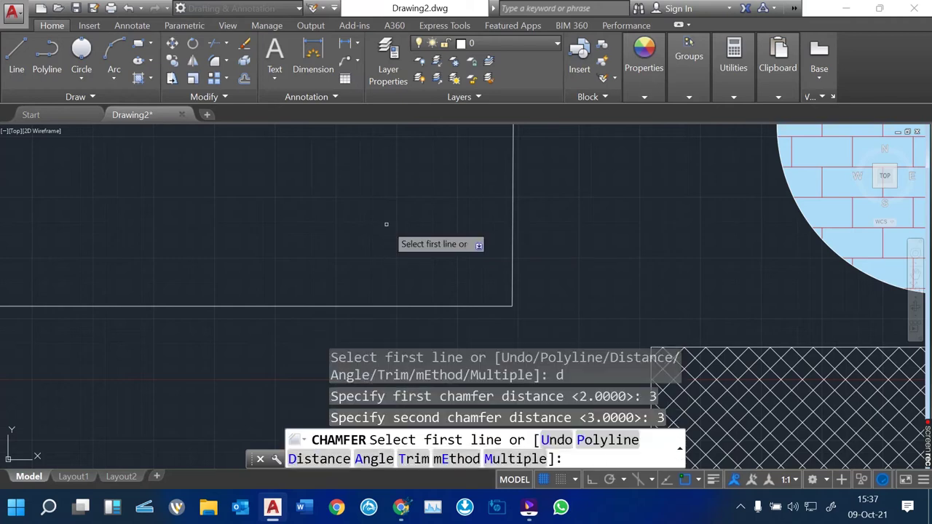
click(466, 307)
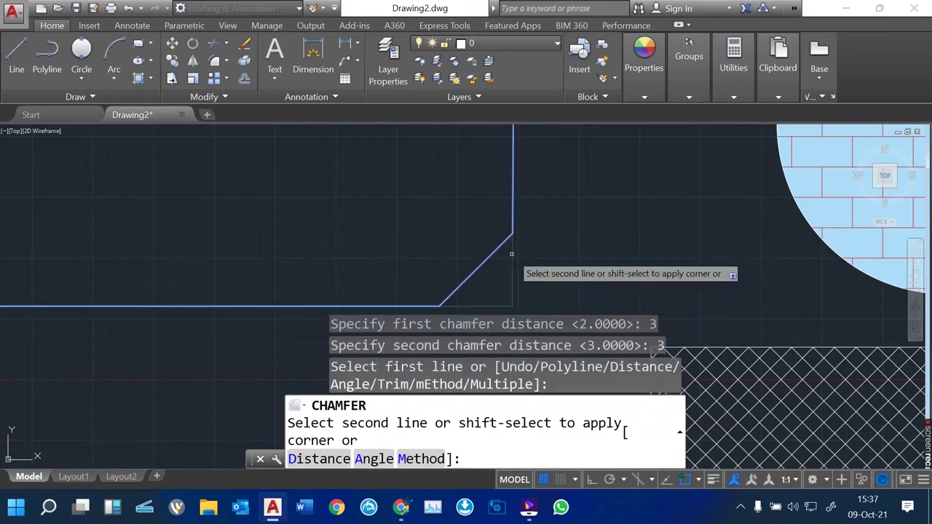
click(512, 250)
scroll(476, 257, down, 5)
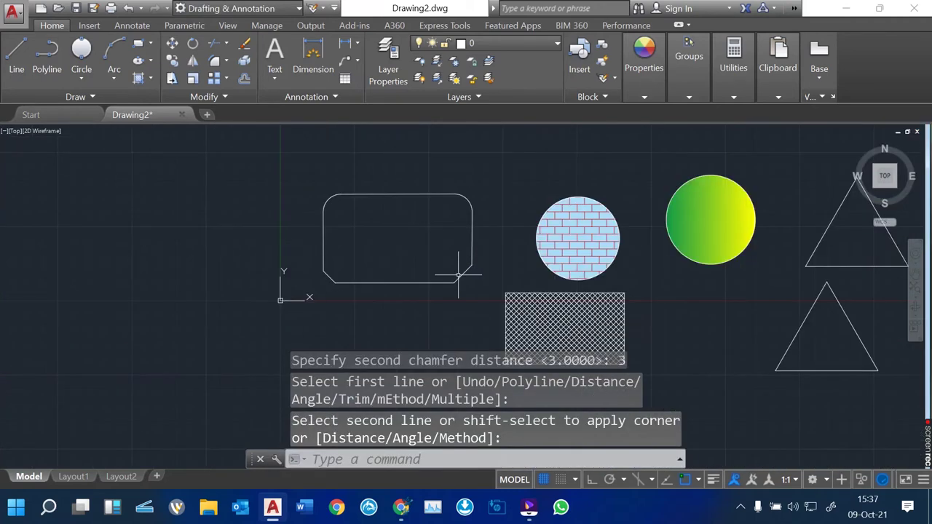
Step: Examine the rectangle's two filleted upper corners and two chamfered lower corners at close range and in overview
scroll(458, 276, up, 2)
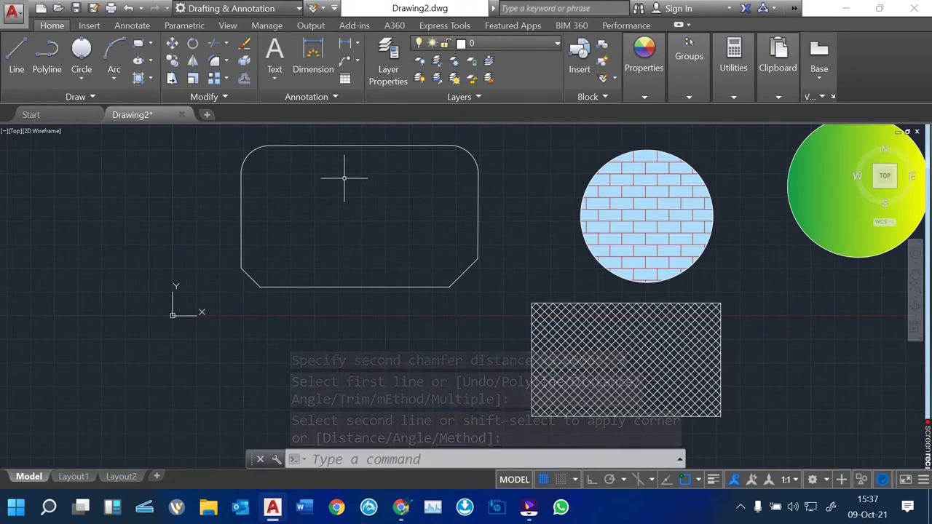
scroll(344, 176, up, 2)
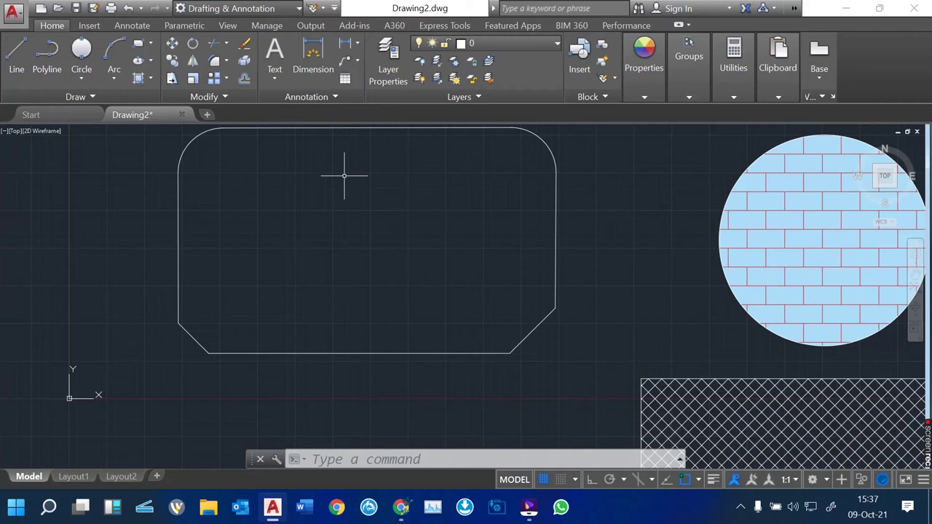
scroll(306, 254, down, 5)
scroll(305, 255, up, 2)
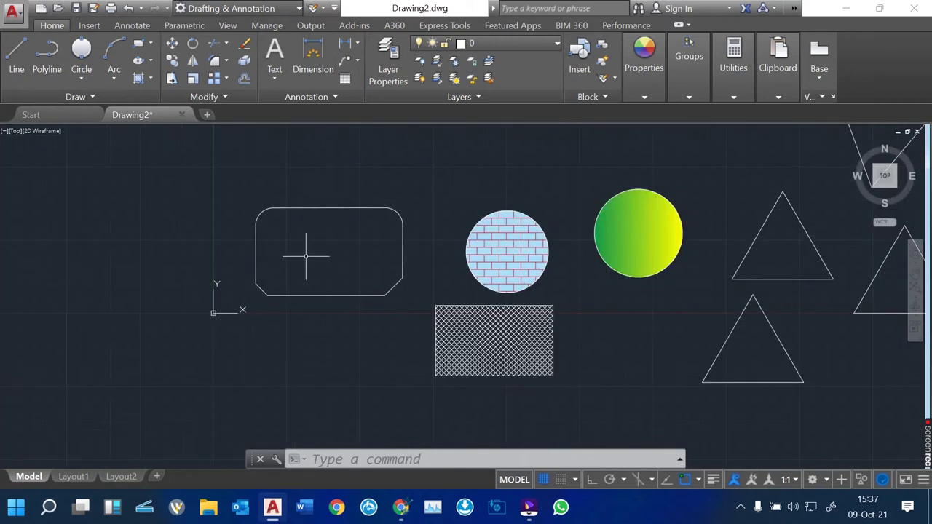
scroll(306, 255, up, 5)
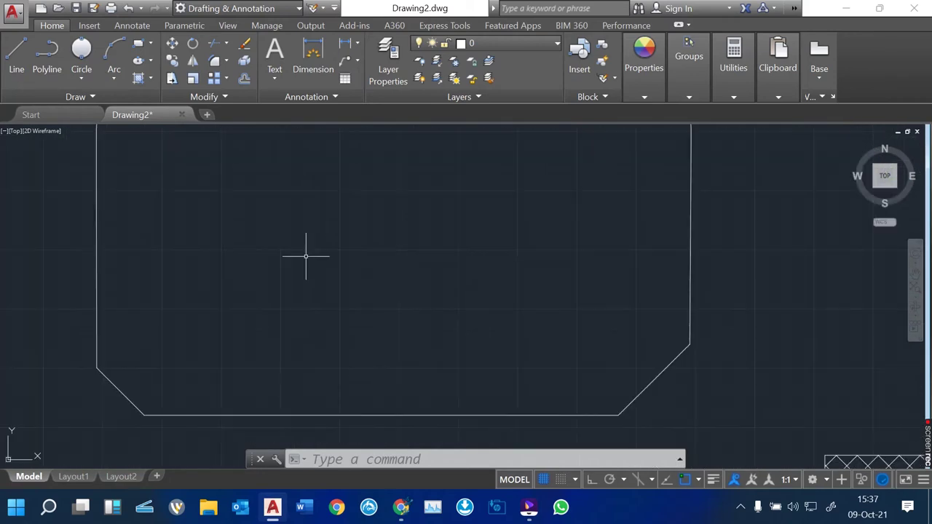
scroll(306, 256, down, 6)
scroll(308, 251, up, 2)
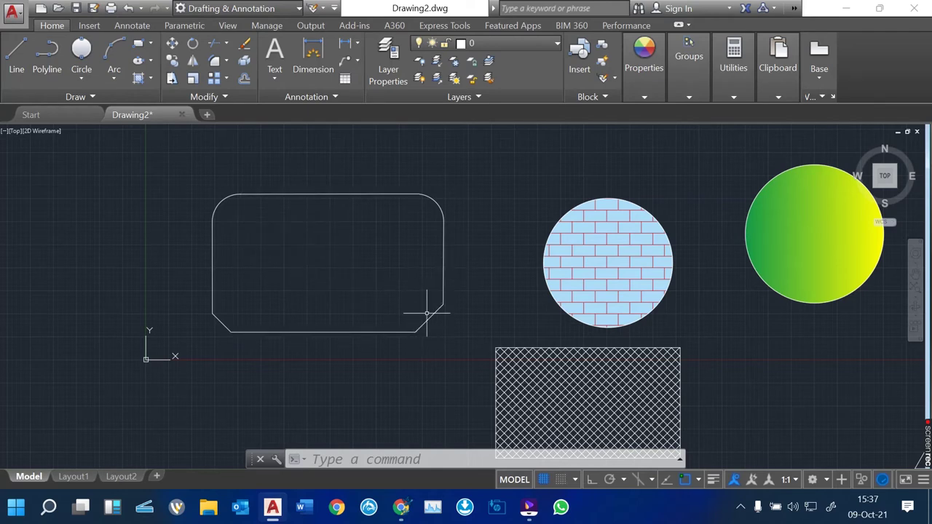
scroll(427, 313, up, 5)
scroll(426, 320, down, 5)
scroll(421, 231, up, 5)
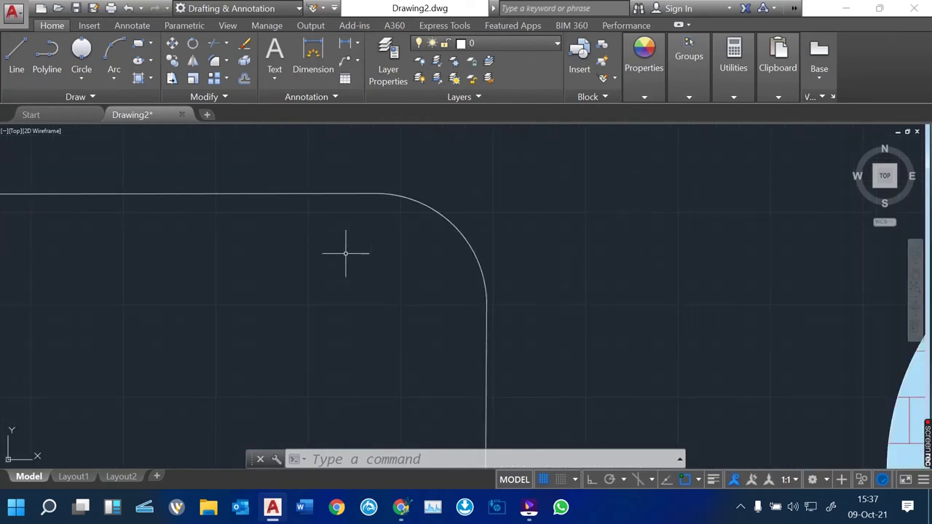
scroll(368, 237, down, 10)
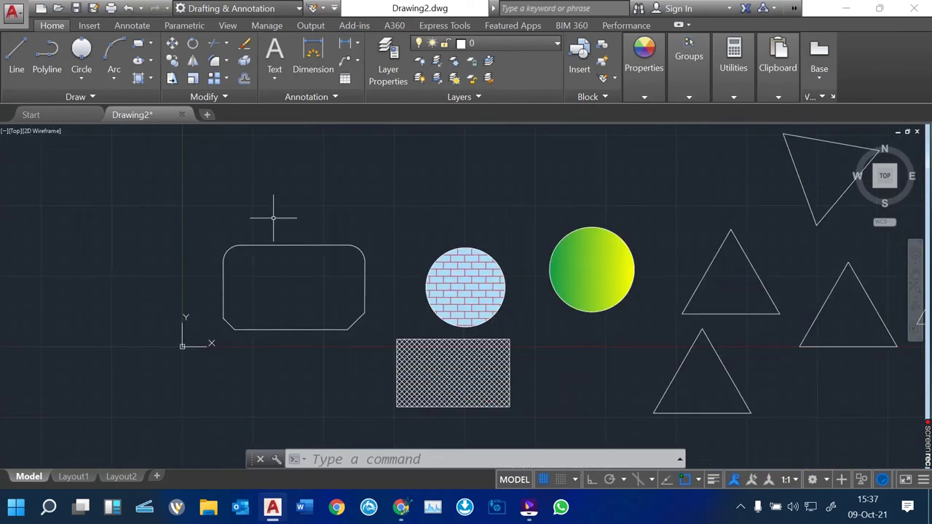
scroll(273, 217, up, 2)
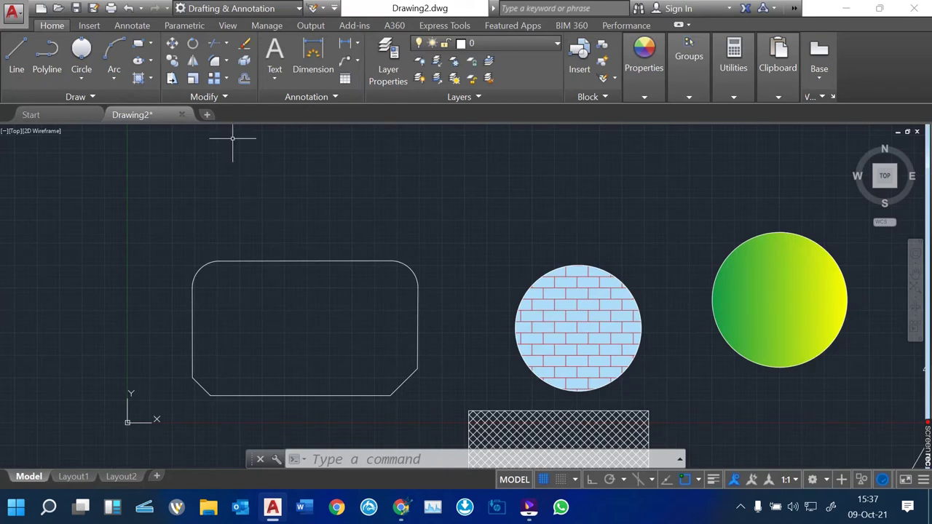
click(227, 43)
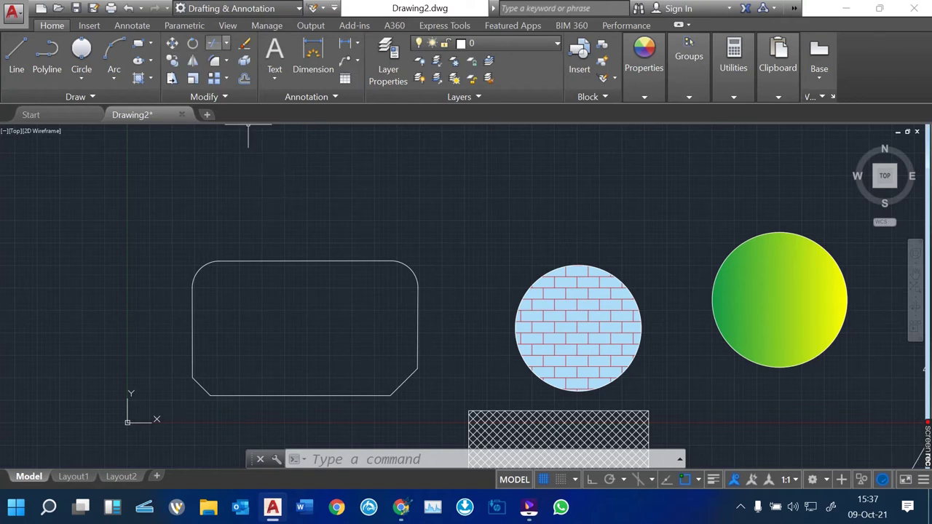
click(227, 43)
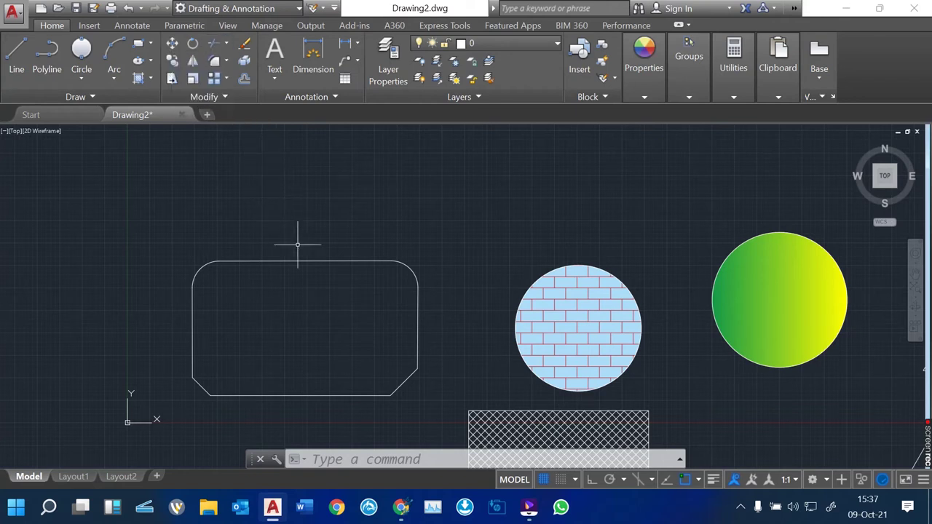
click(80, 79)
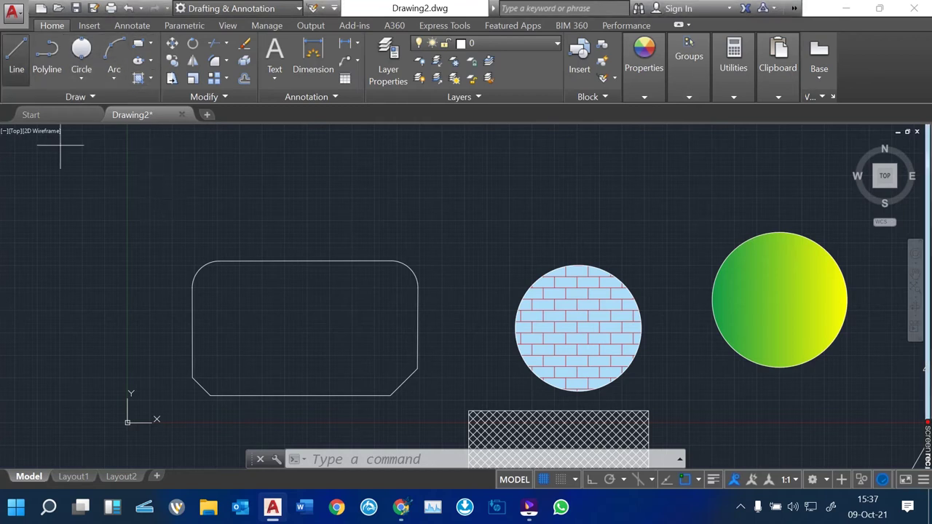
Step: Draw two connected lines forming a V across the rectangle, extending past its upper and lower edges
click(16, 55)
click(209, 216)
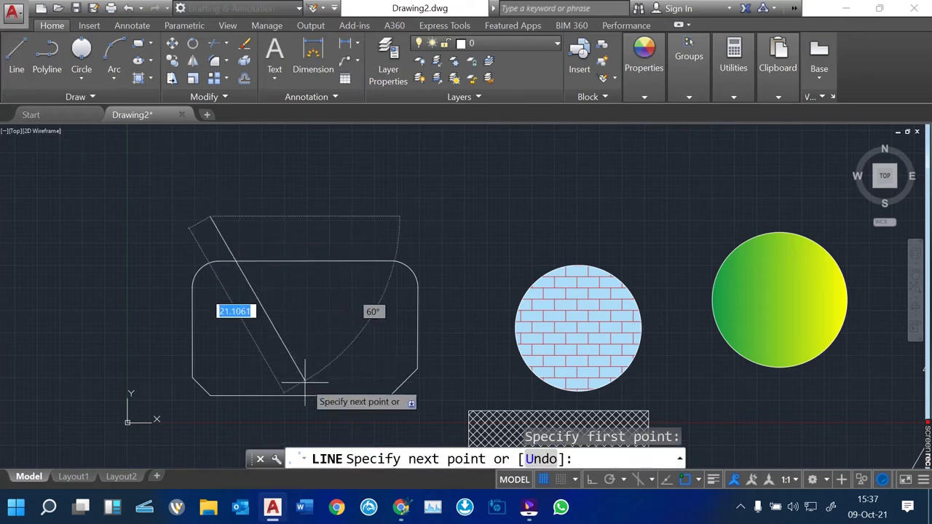
click(309, 423)
click(384, 208)
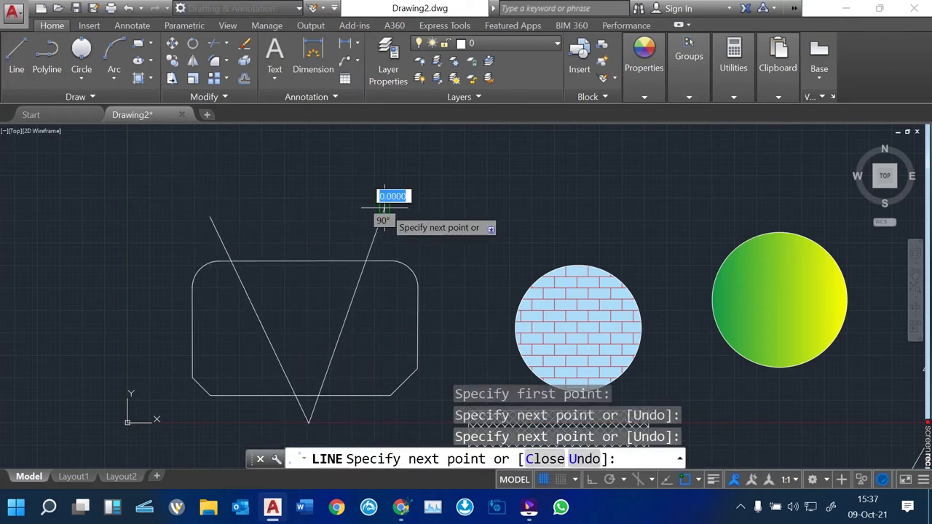
key(Return)
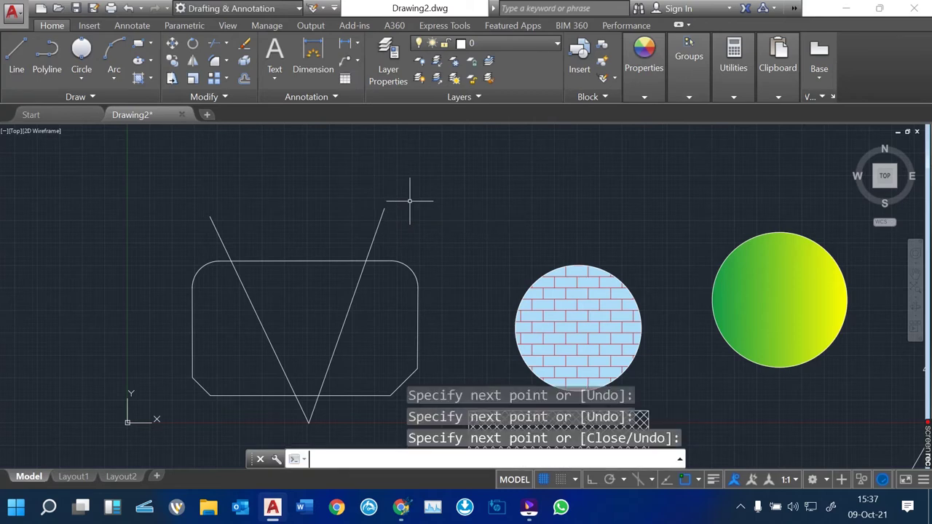
Step: Using all objects as cutting edges, trim the rectangle's upper edge between the V lines and the V's two ends above it
scroll(358, 267, up, 4)
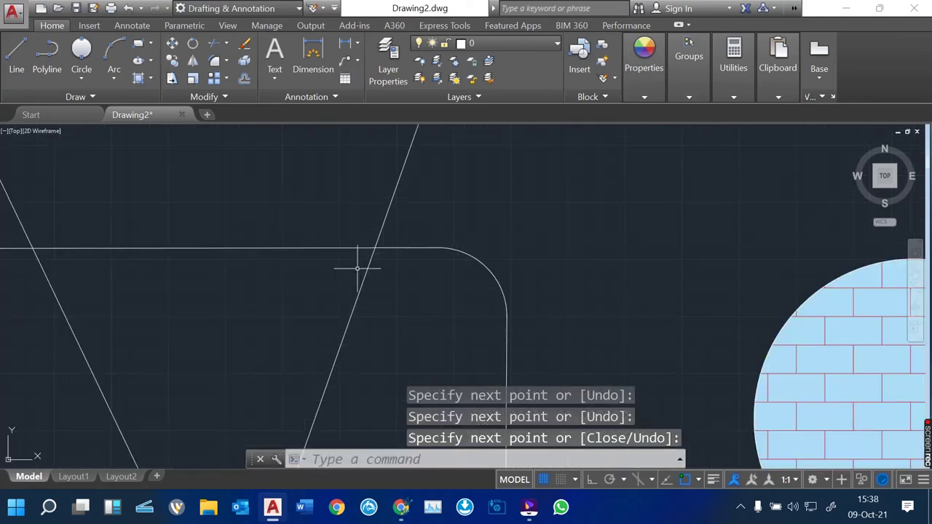
scroll(357, 267, down, 4)
click(221, 44)
click(203, 67)
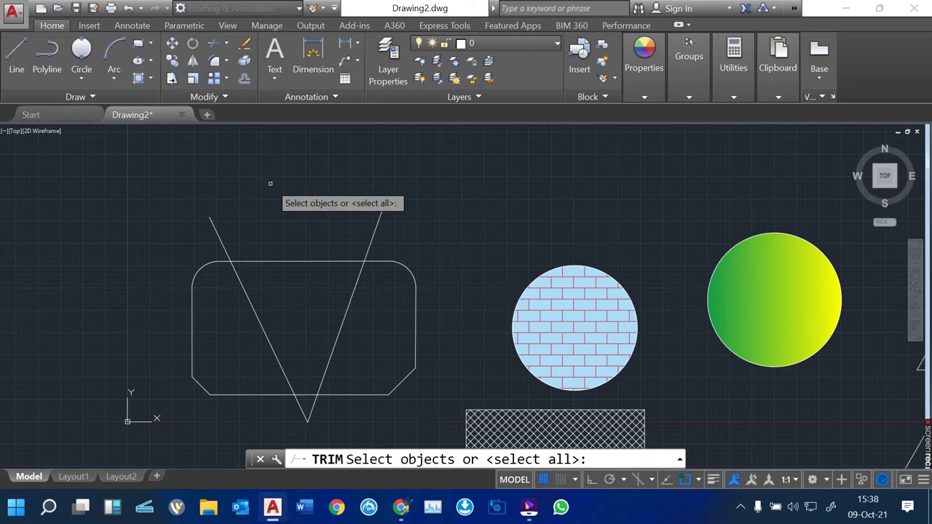
key(Return)
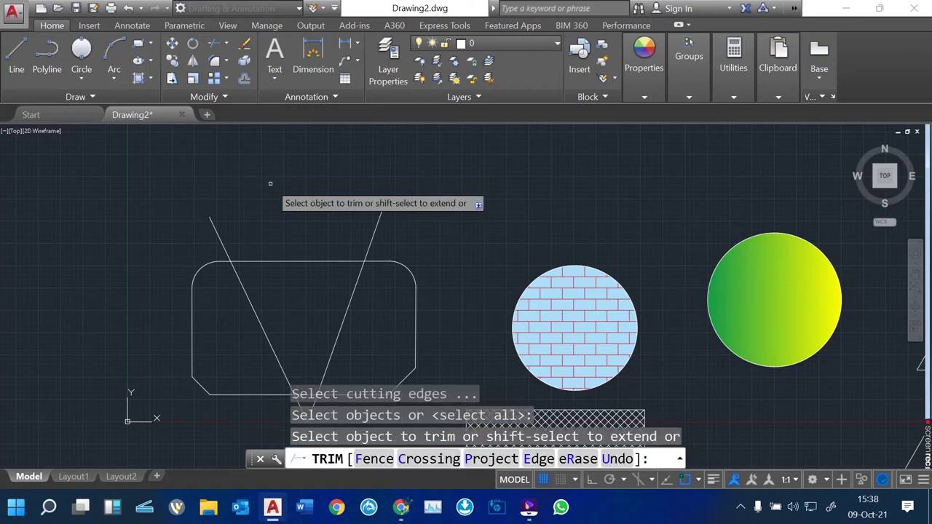
click(294, 260)
click(374, 234)
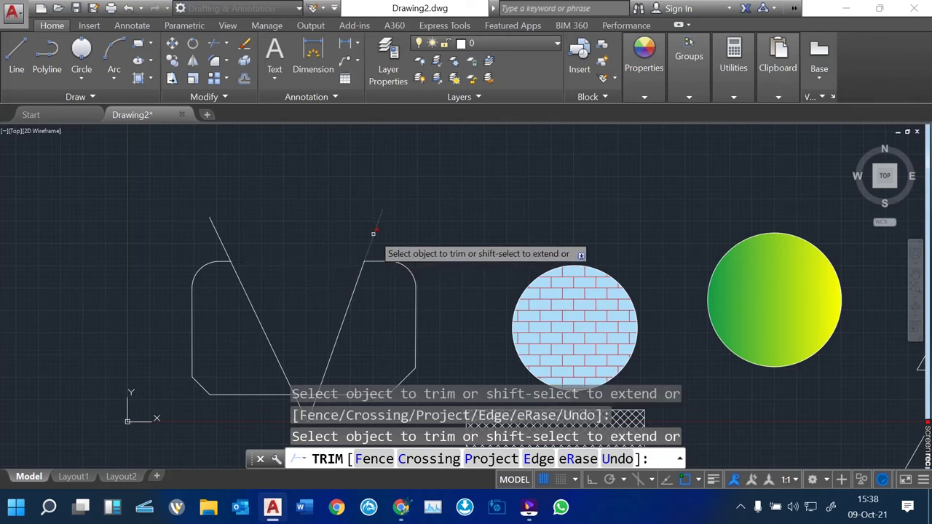
click(218, 230)
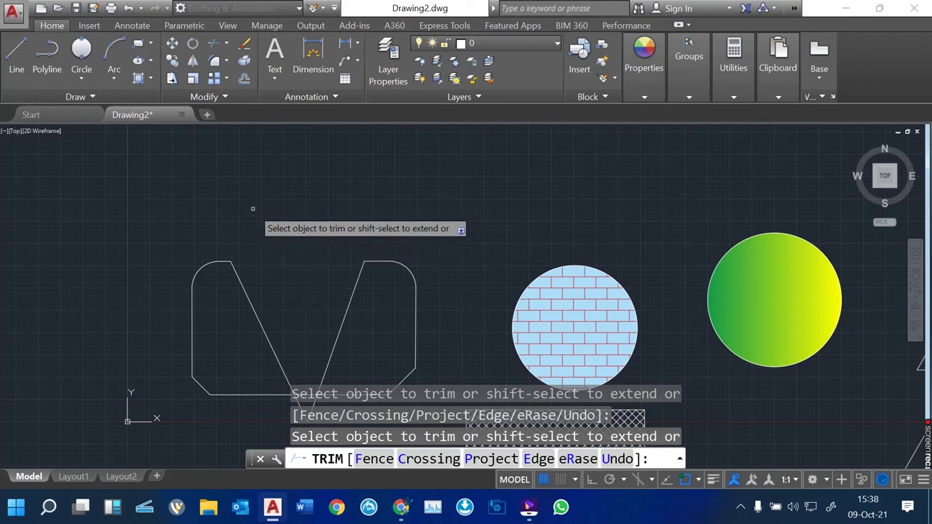
Step: Trim the V's tip below the rectangle and the lower edge between the V lines, and end the Trim command
scroll(247, 215, down, 4)
scroll(248, 298, up, 4)
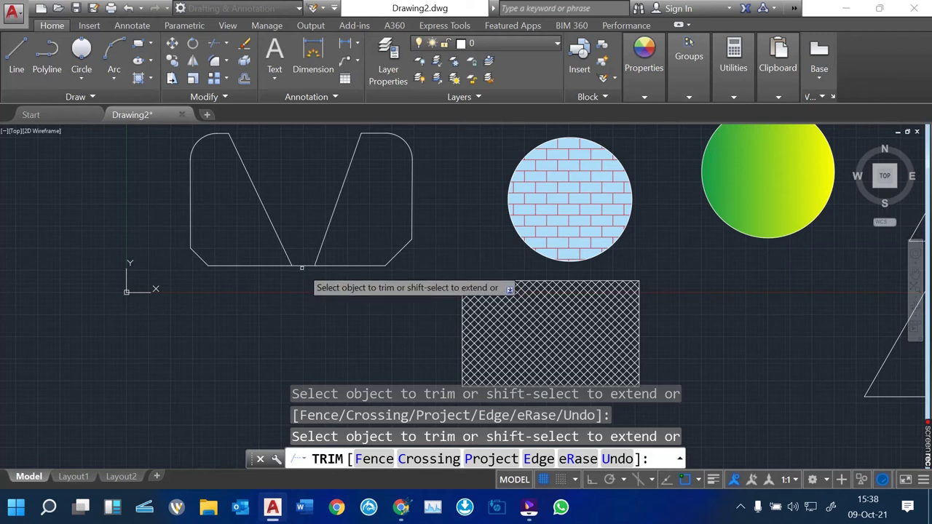
click(302, 267)
scroll(290, 282, down, 5)
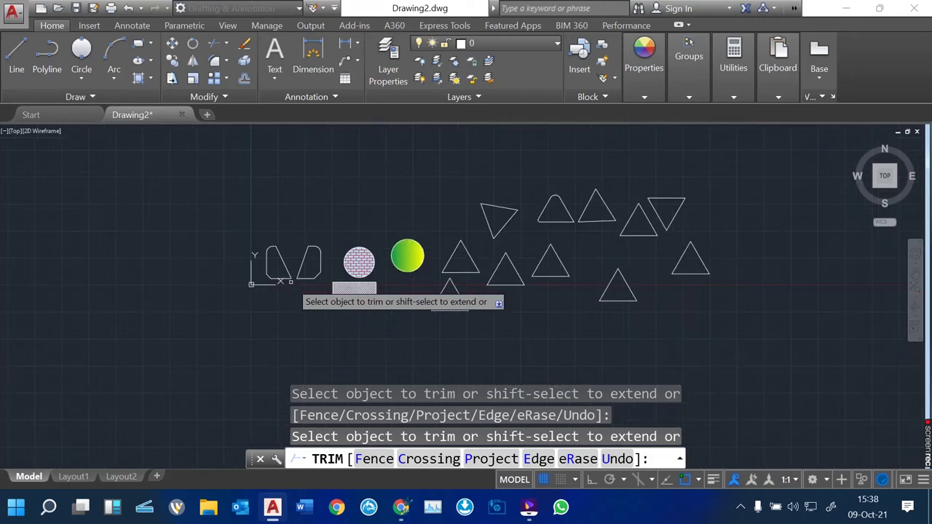
scroll(513, 300, up, 8)
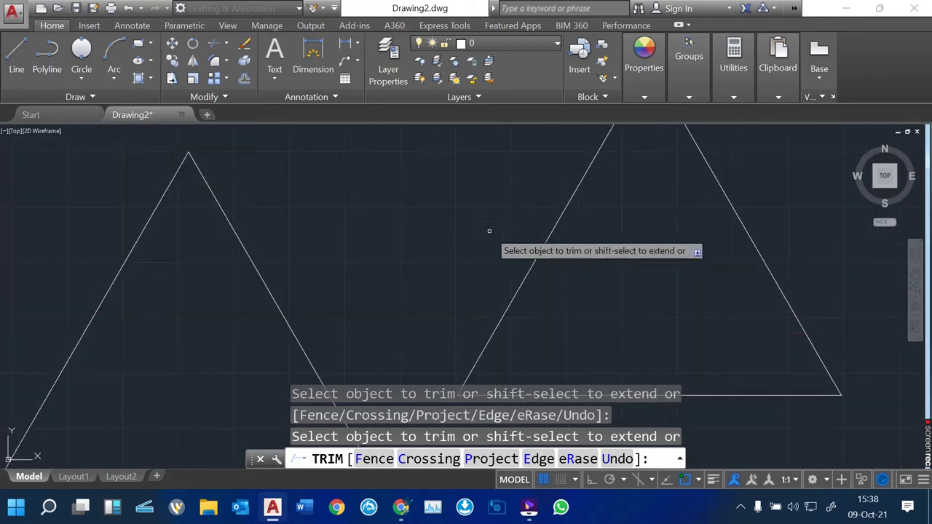
scroll(489, 231, down, 3)
key(Return)
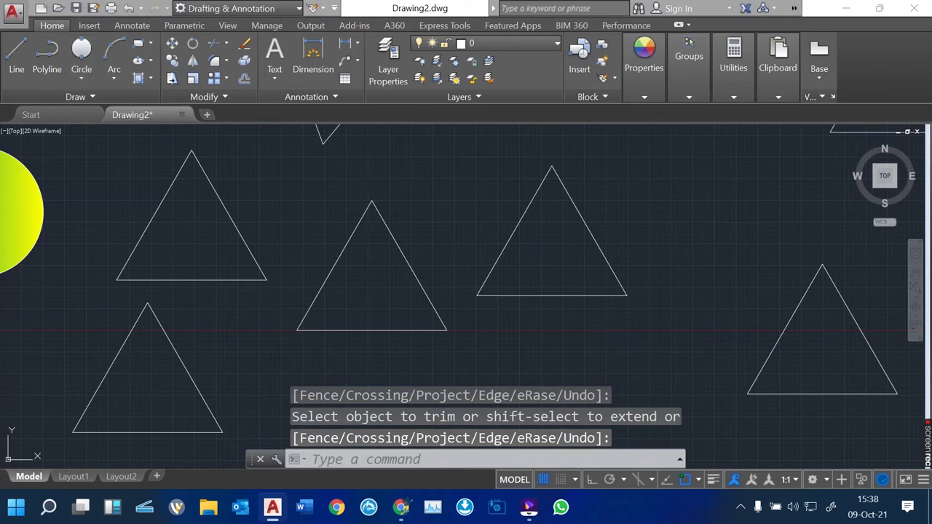
Step: Draw a circle with a radius of about 6.9 centred inside the middle triangle, crossing all three of its sides
text(c)
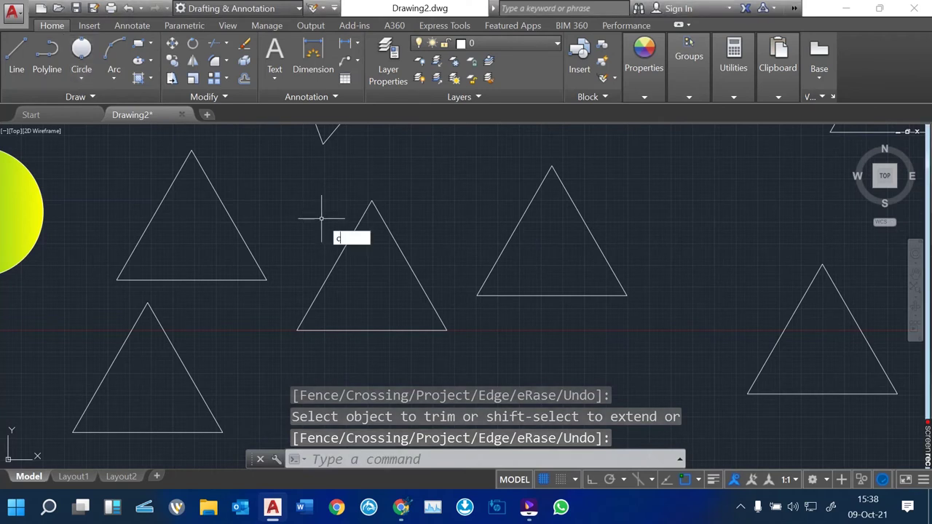
text(irc)
key(Return)
click(371, 286)
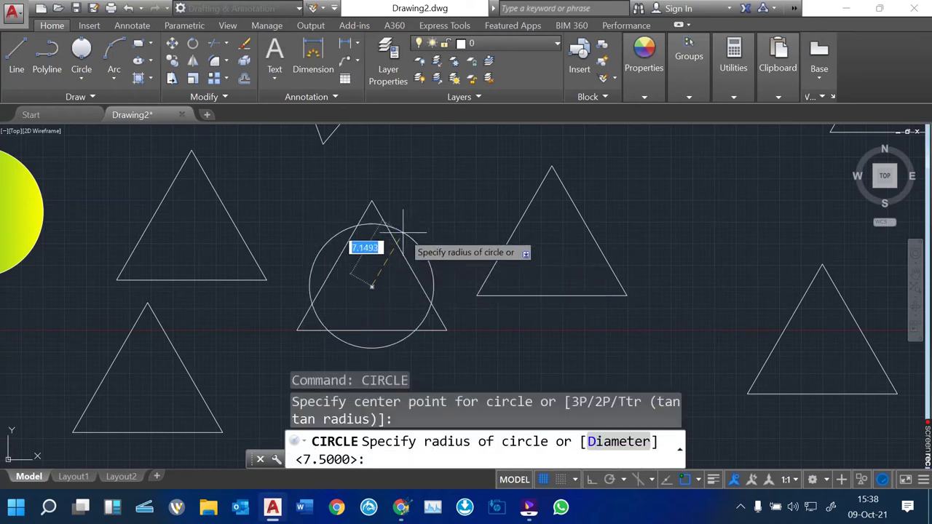
click(410, 237)
scroll(385, 300, up, 5)
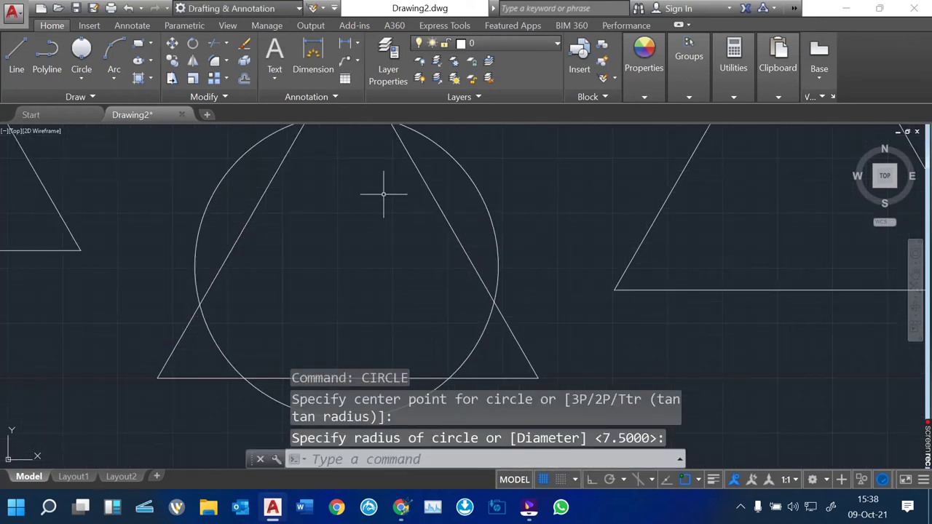
scroll(373, 266, down, 3)
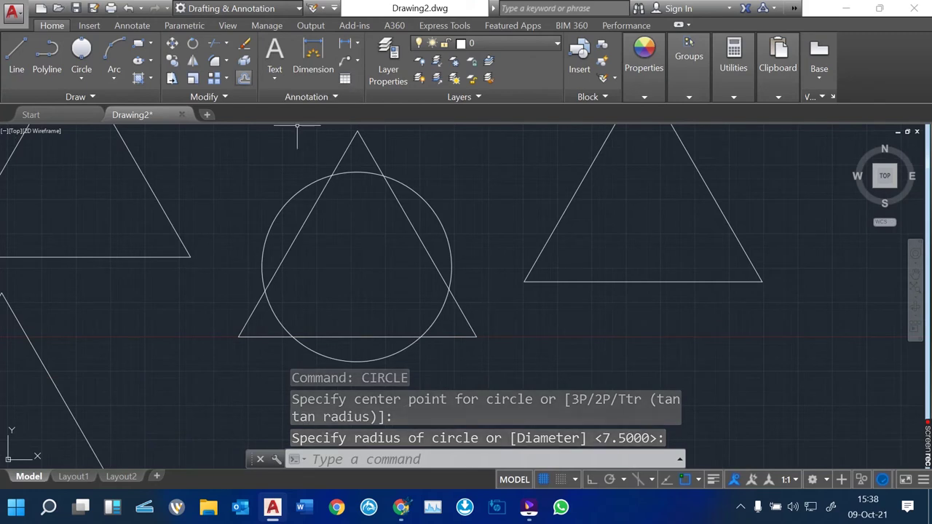
Step: Using all objects as cutting edges, trim the triangle's two slanted sides inside the circle and the arc beneath its apex
click(213, 43)
key(Return)
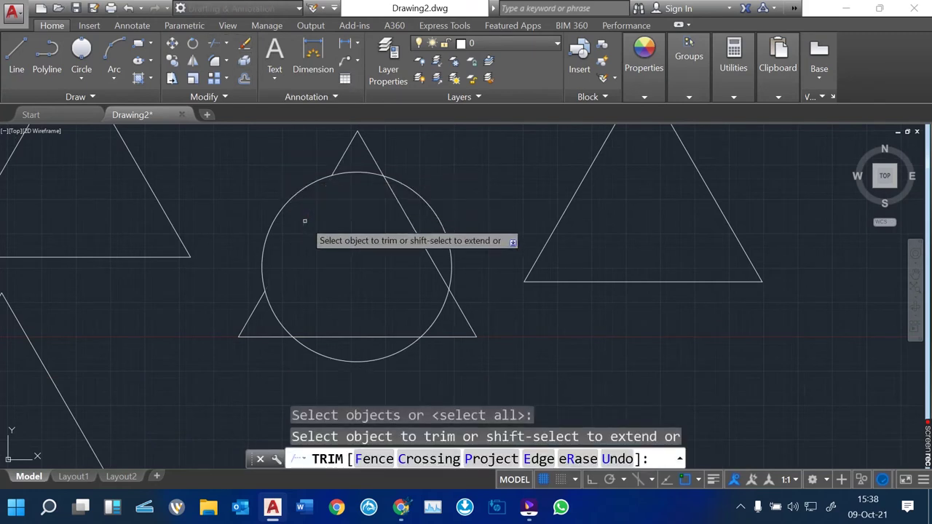
click(304, 221)
click(357, 174)
click(396, 210)
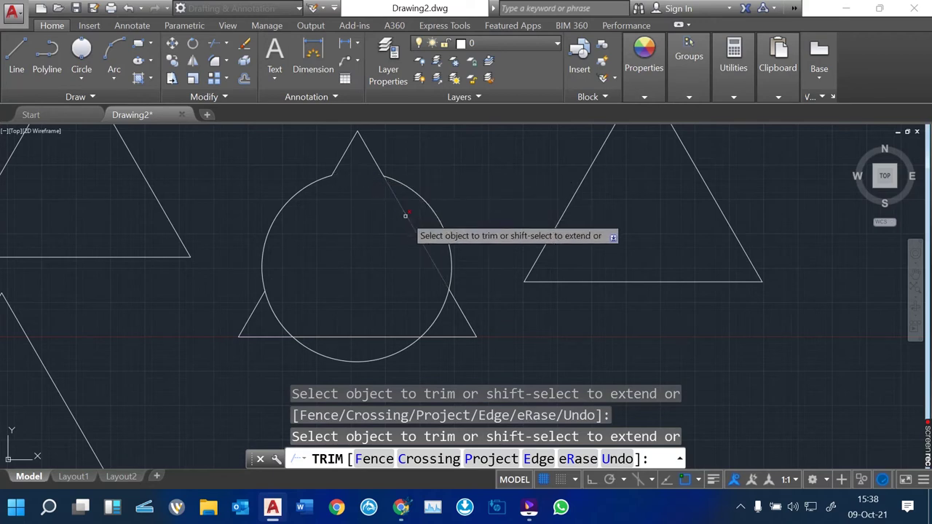
Step: Trim the circle's arcs across the triangle's two lower corners and the base inside the circle, and end the Trim command
click(433, 319)
click(369, 336)
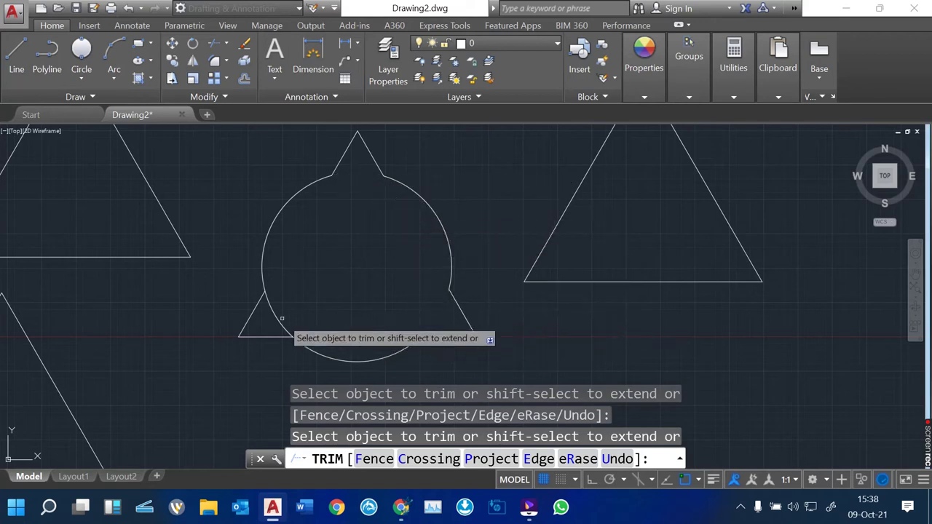
click(275, 316)
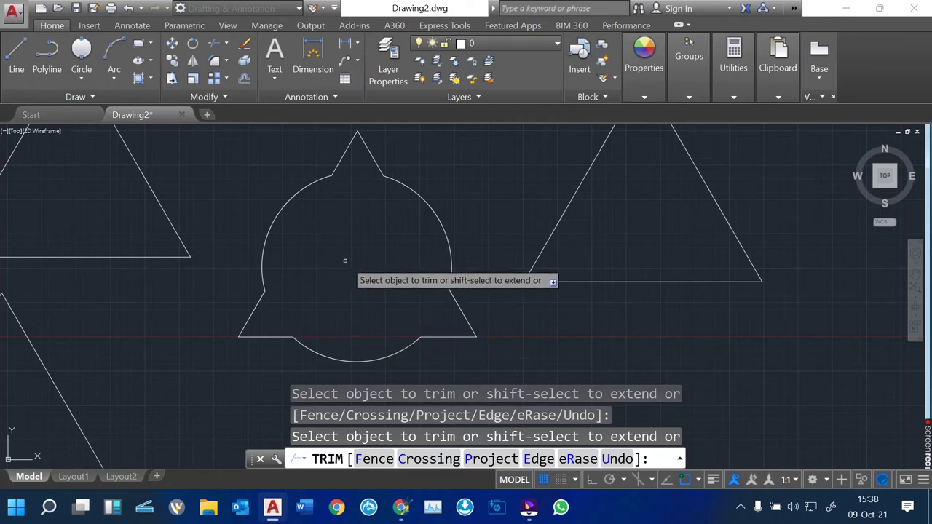
key(Return)
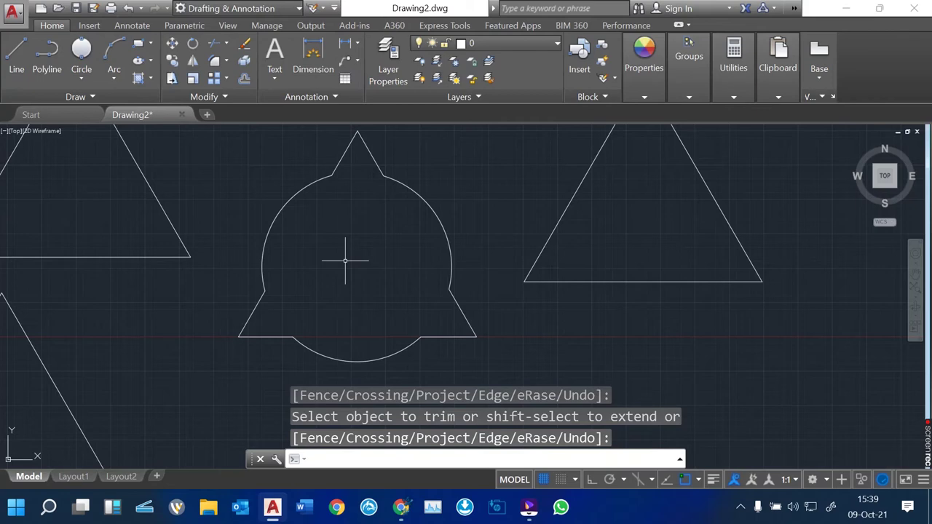
scroll(345, 260, down, 2)
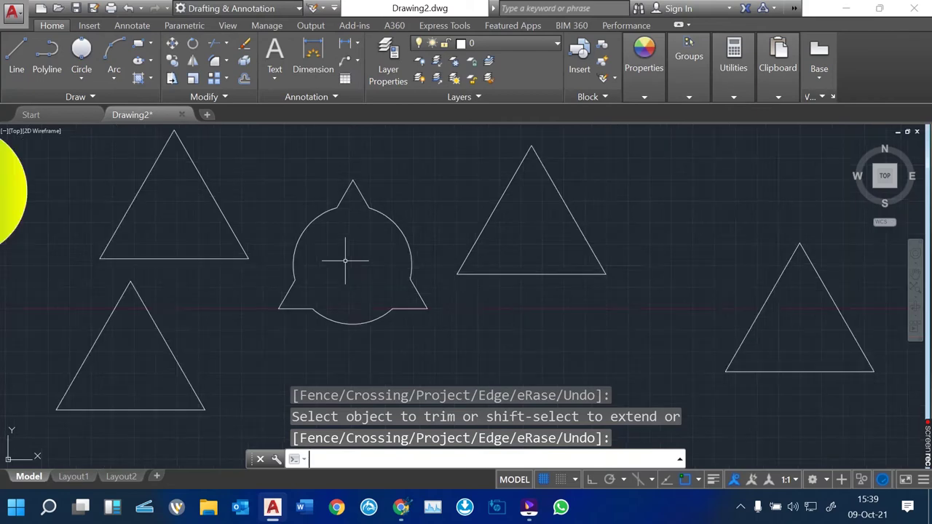
scroll(345, 260, down, 3)
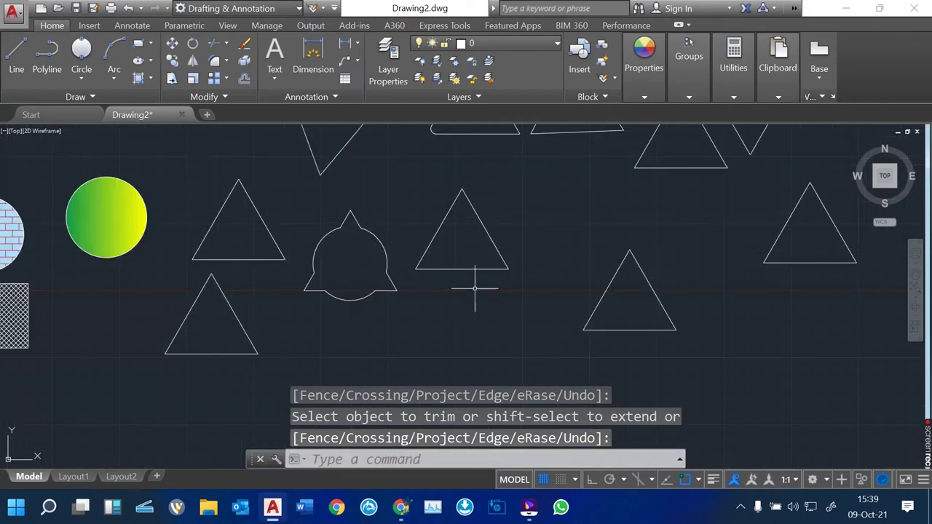
scroll(485, 284, down, 1)
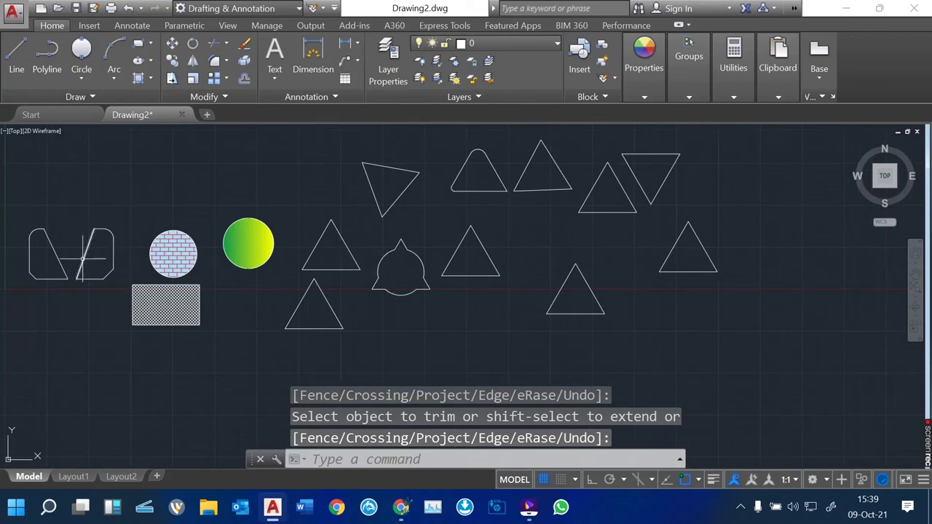
scroll(83, 258, up, 4)
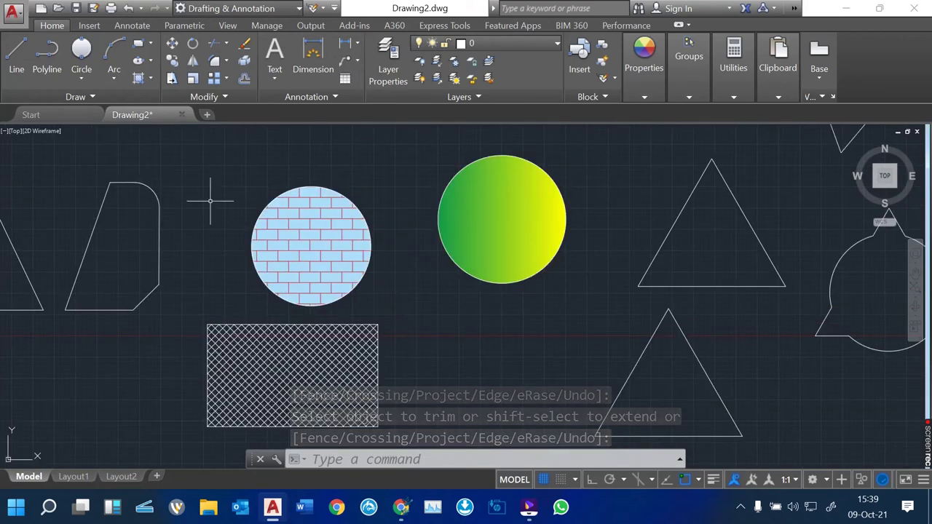
text(tri)
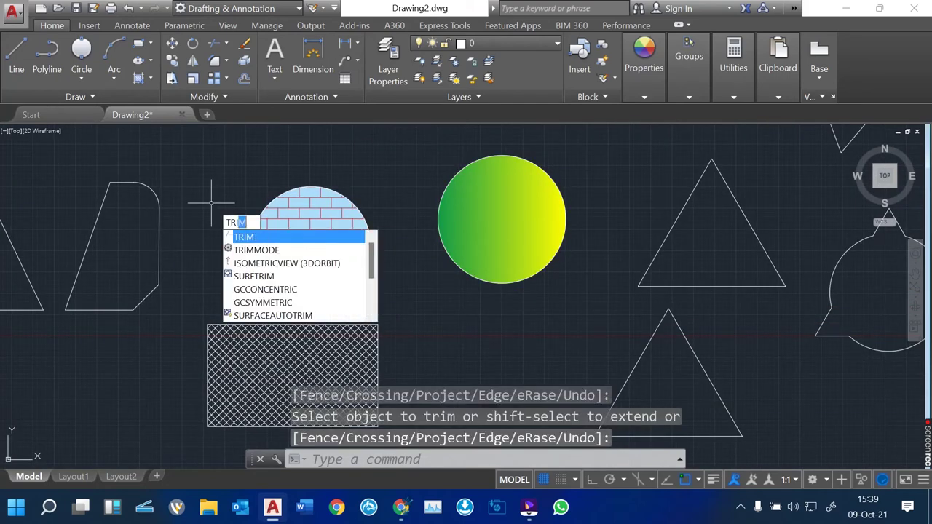
key(Return)
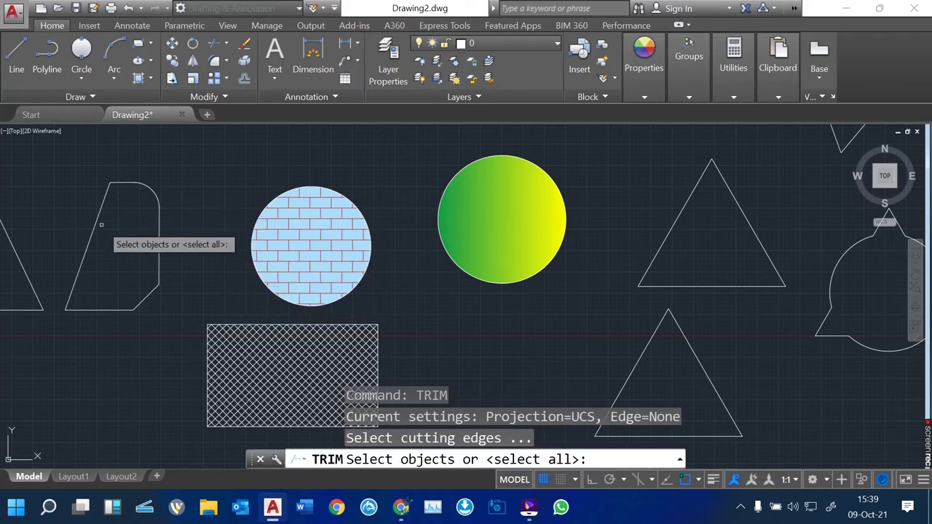
key(Return)
scroll(102, 212, up, 4)
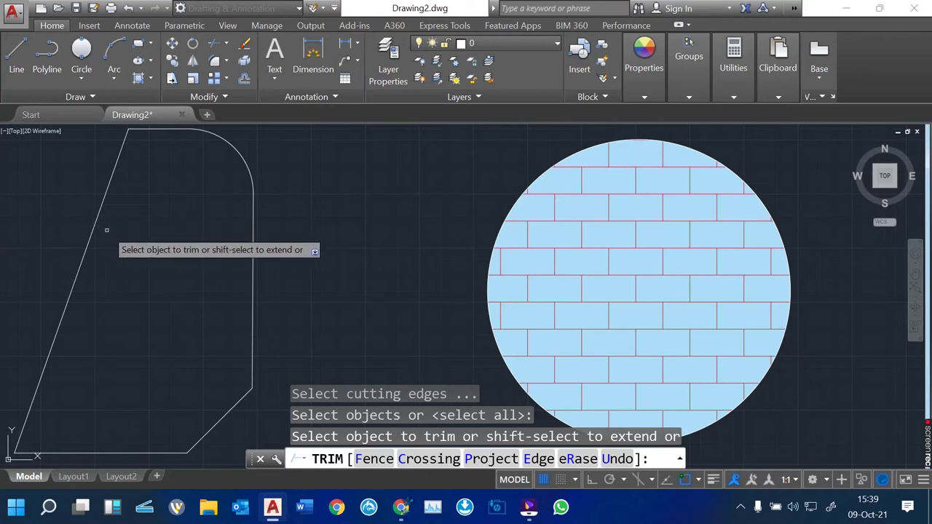
key(Return)
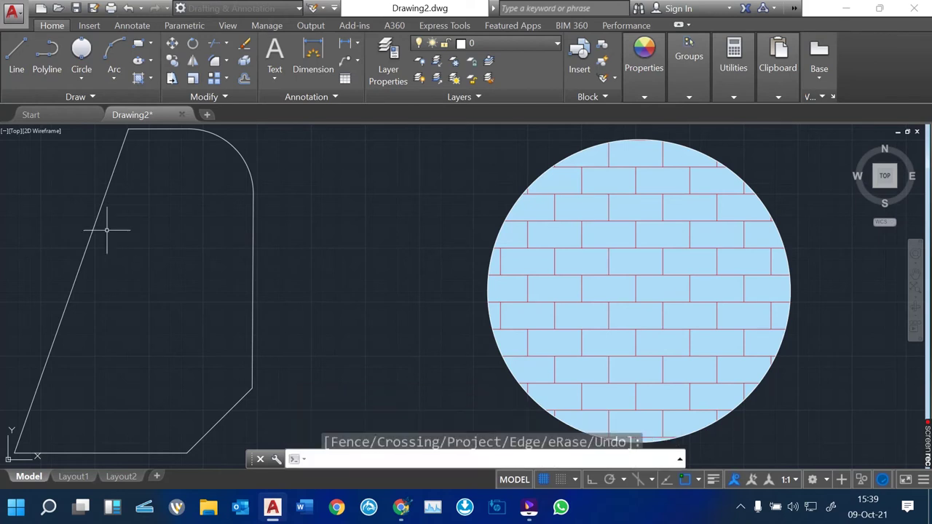
Step: Erase the trimmed rectangle's right half completely: the slanted line, the remaining straight edges, the chamfer and the fillet arc
click(93, 223)
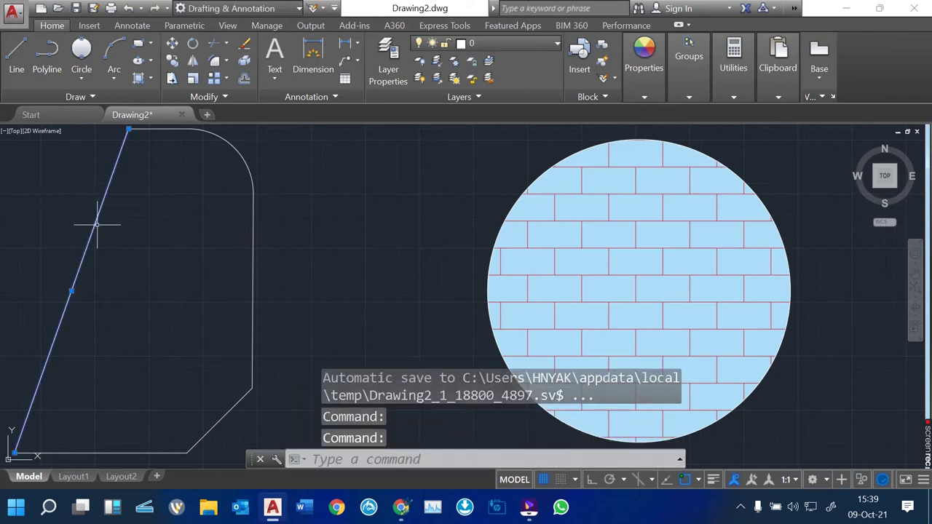
key(Delete)
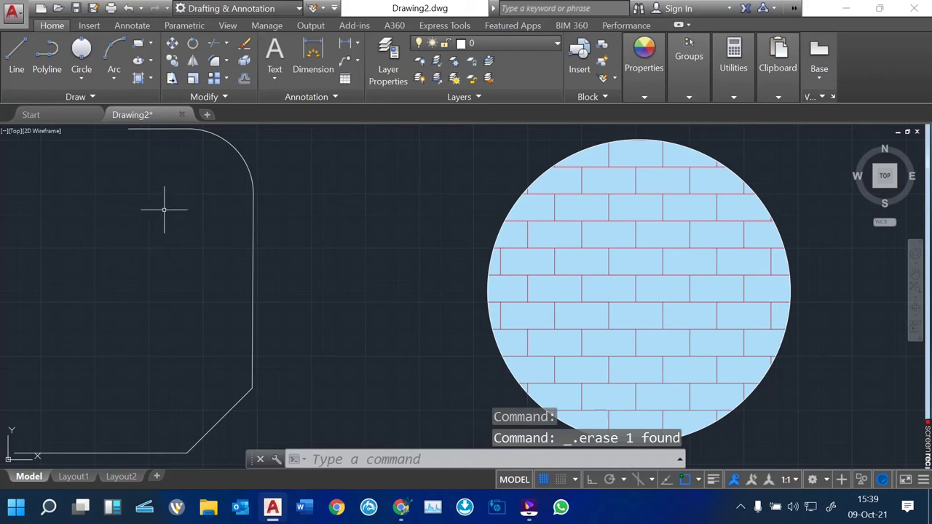
scroll(217, 242, down, 5)
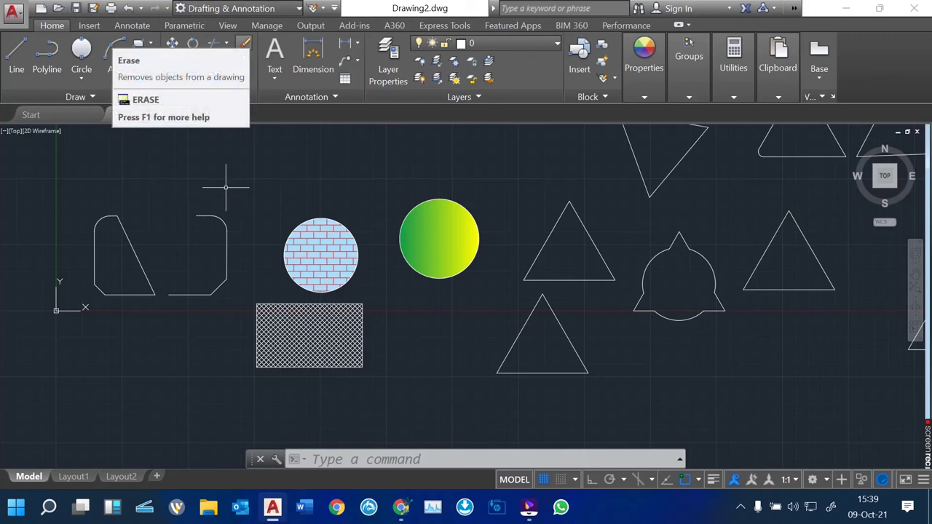
click(226, 260)
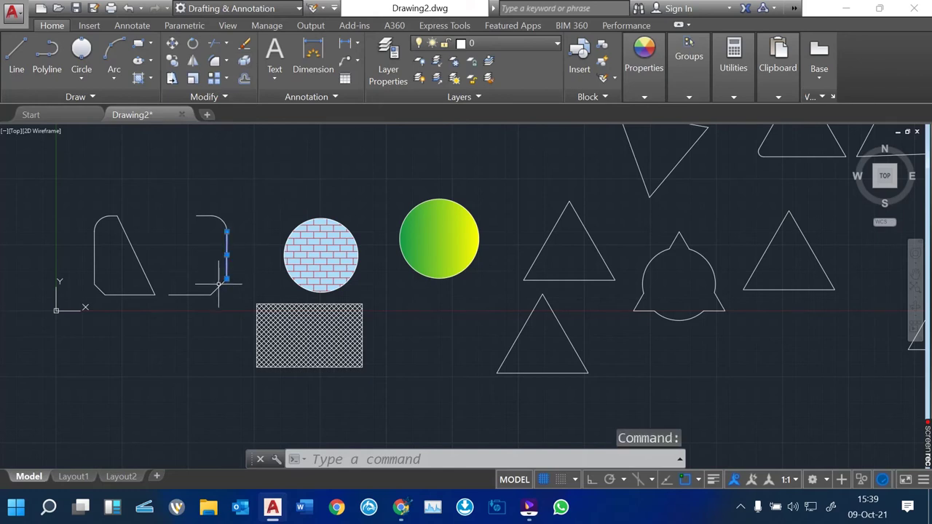
click(218, 285)
click(192, 294)
click(189, 280)
click(203, 216)
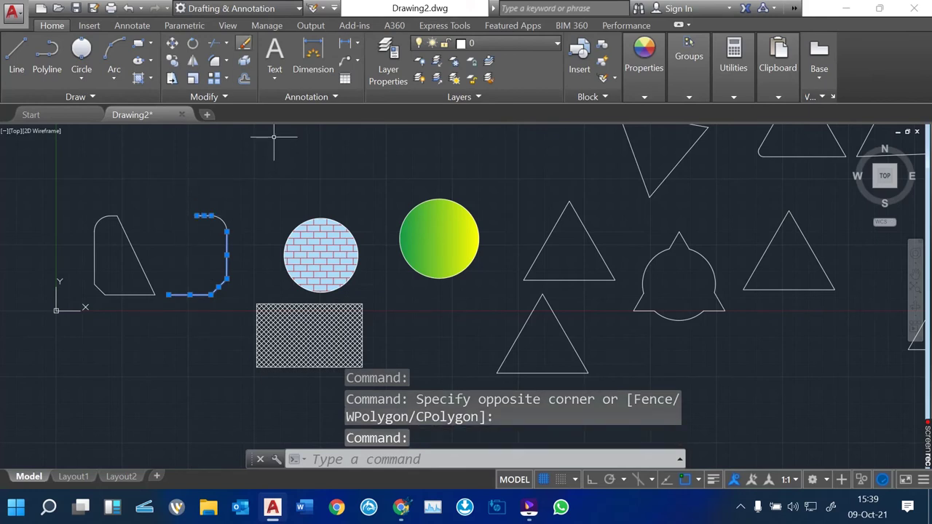
key(Delete)
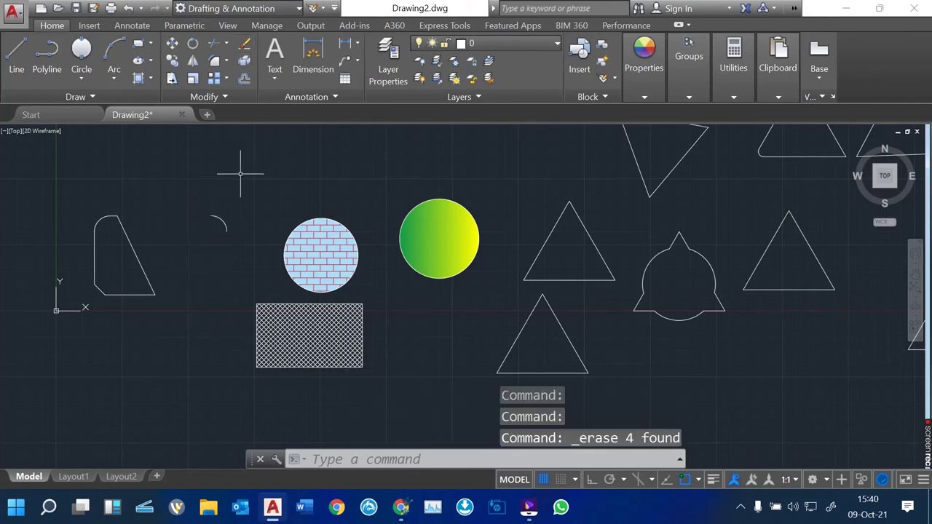
click(222, 219)
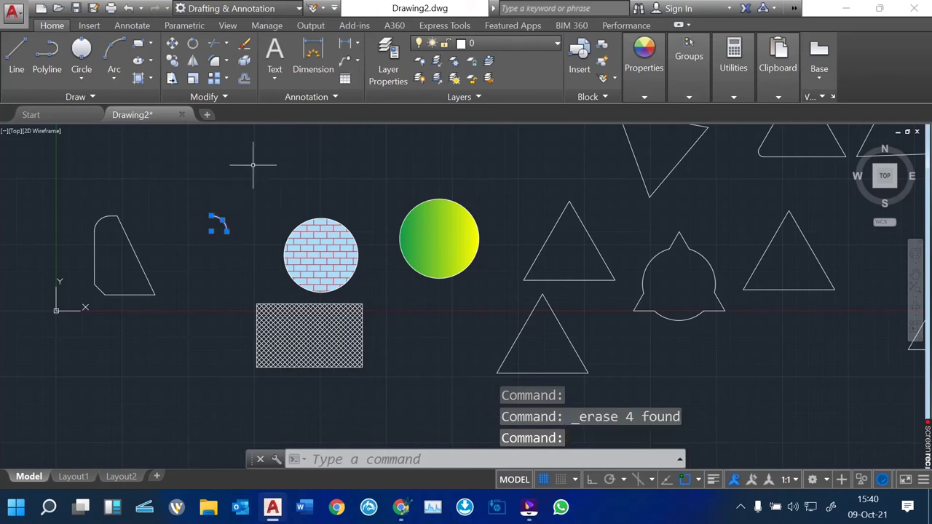
key(Delete)
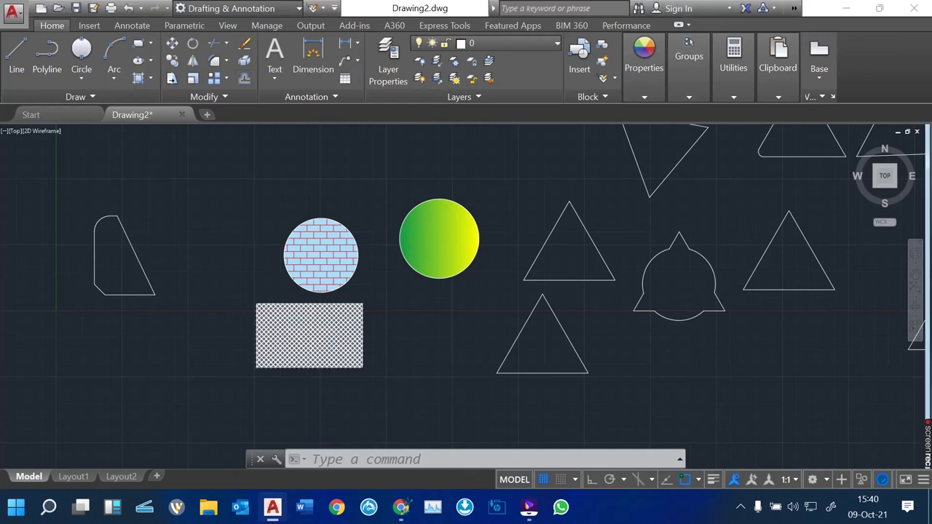
Step: Draw a circle with a radius of about 7 in an empty area of the drawing
scroll(312, 243, down, 2)
scroll(301, 160, up, 6)
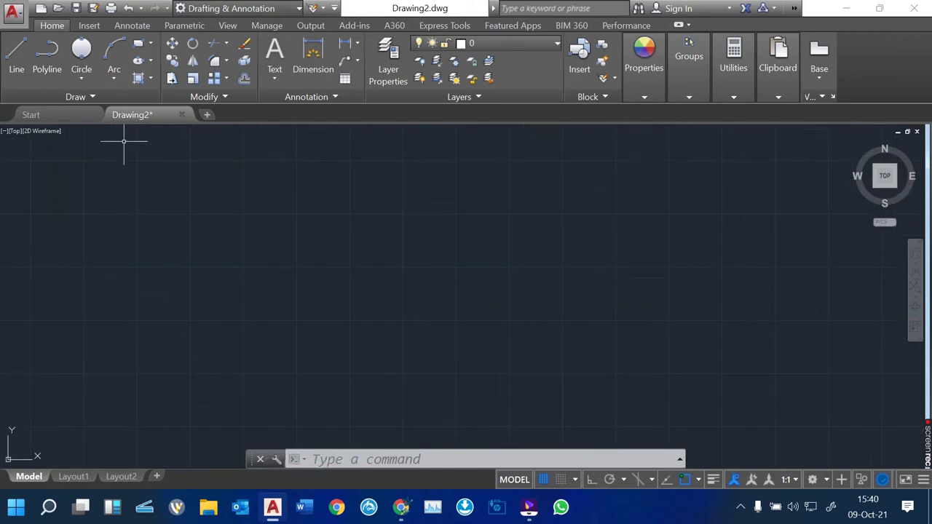
text(circ)
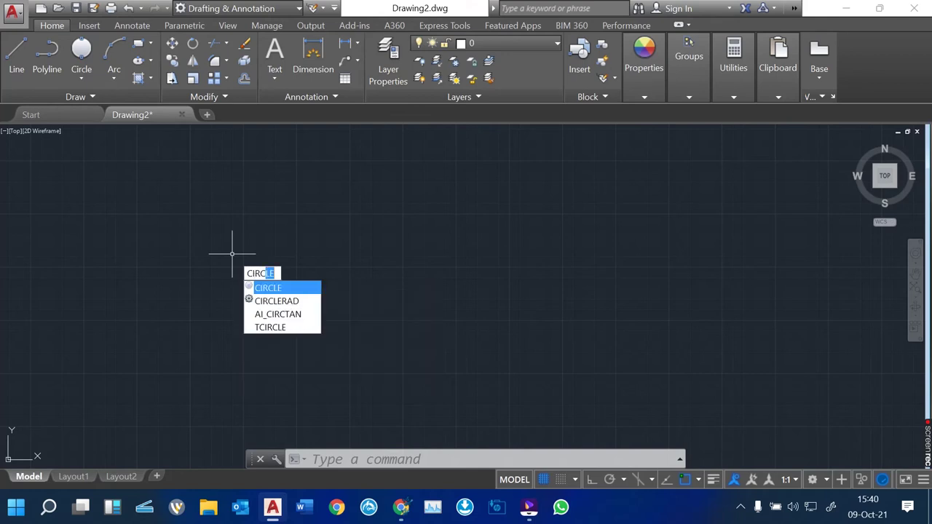
key(Return)
click(376, 291)
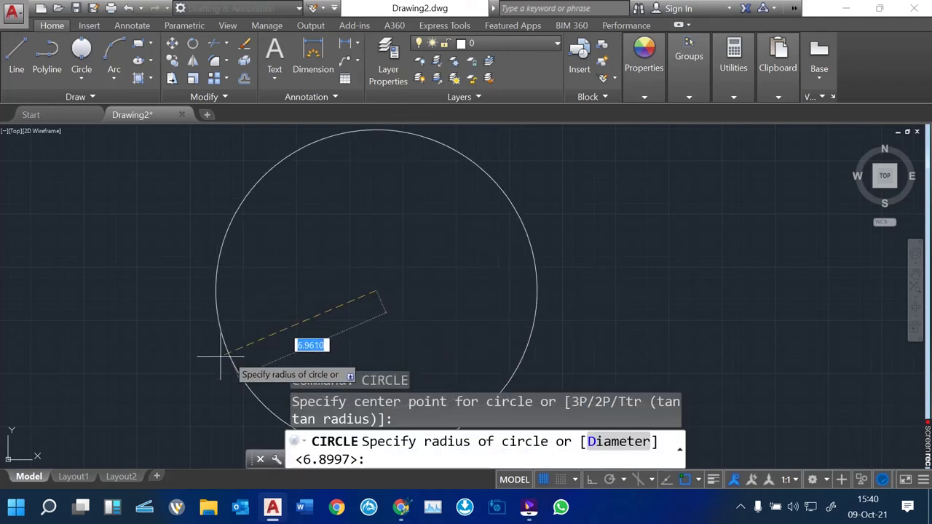
click(226, 325)
Step: Draw a single horizontal line about 18.4 units long to the right of the new circle
scroll(104, 281, down, 4)
scroll(206, 267, up, 4)
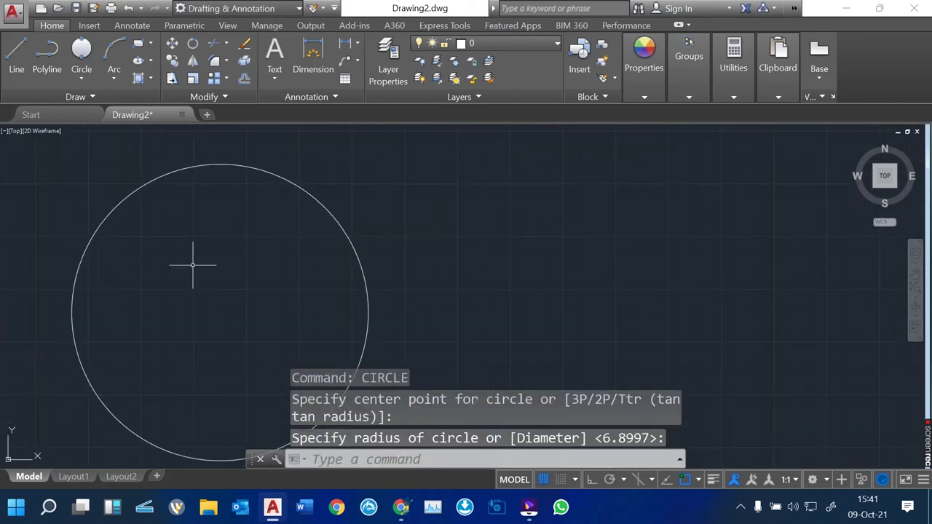
click(16, 53)
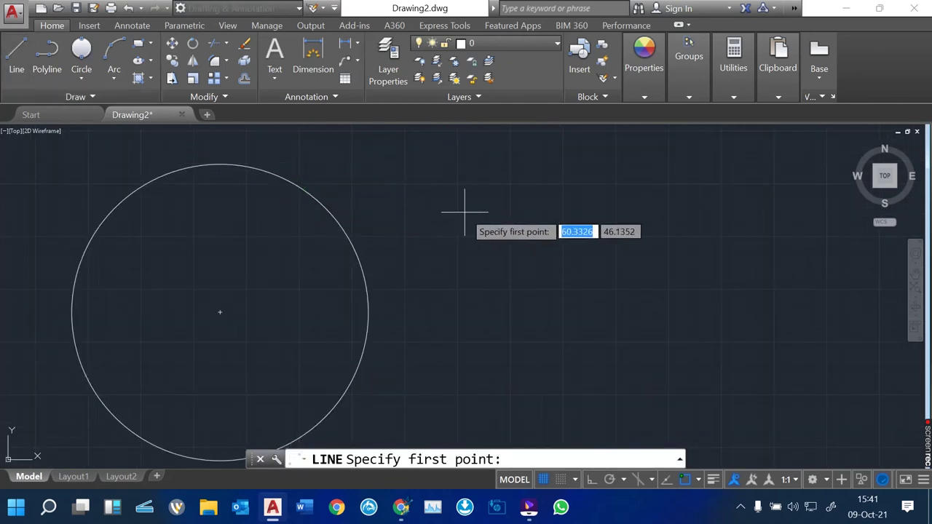
click(440, 203)
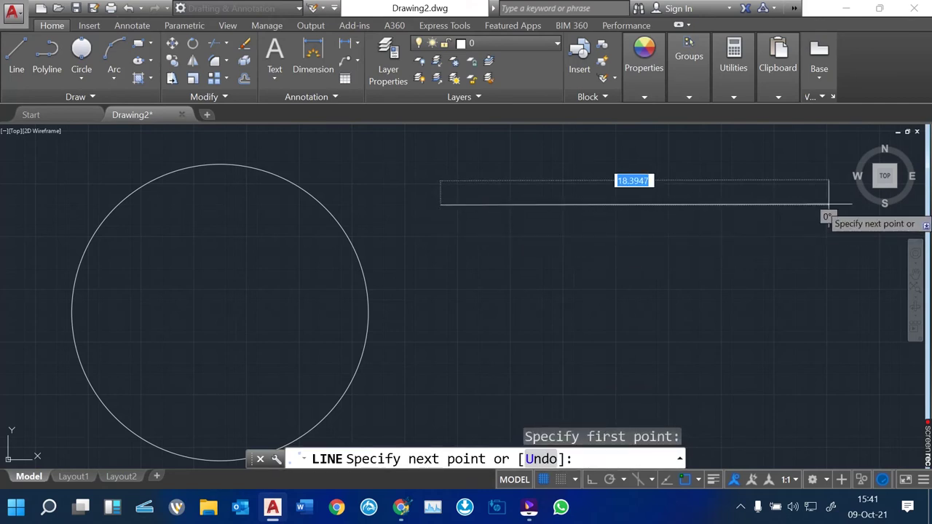
click(829, 205)
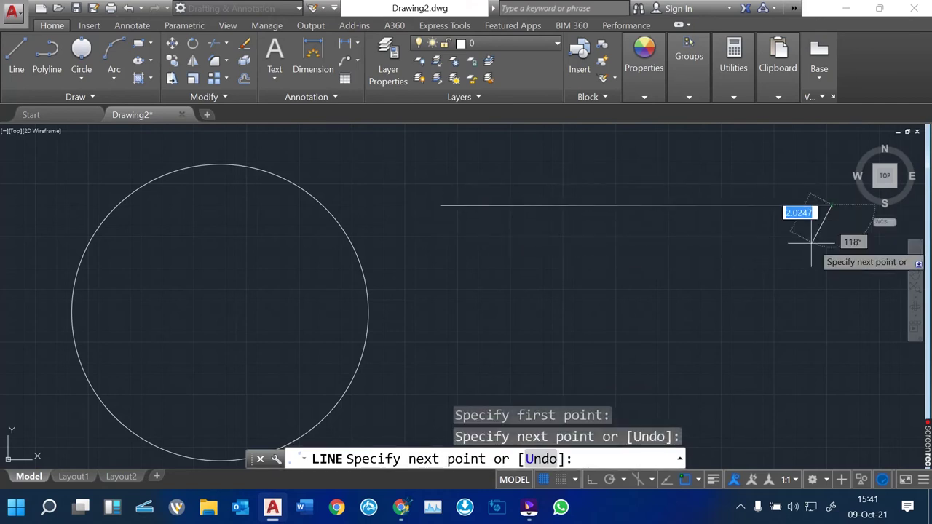
key(Return)
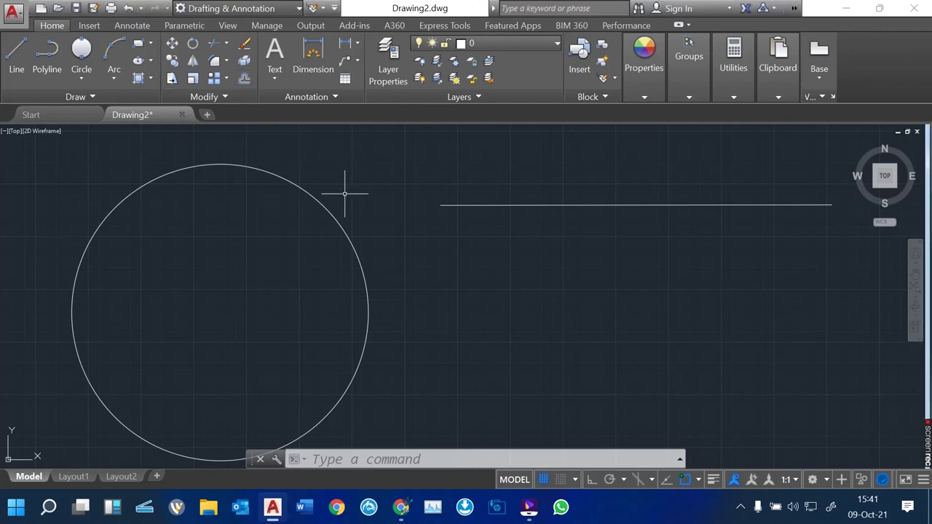
Step: Offset the circle 3 units once inward and once outward, and end the Offset command
text(o)
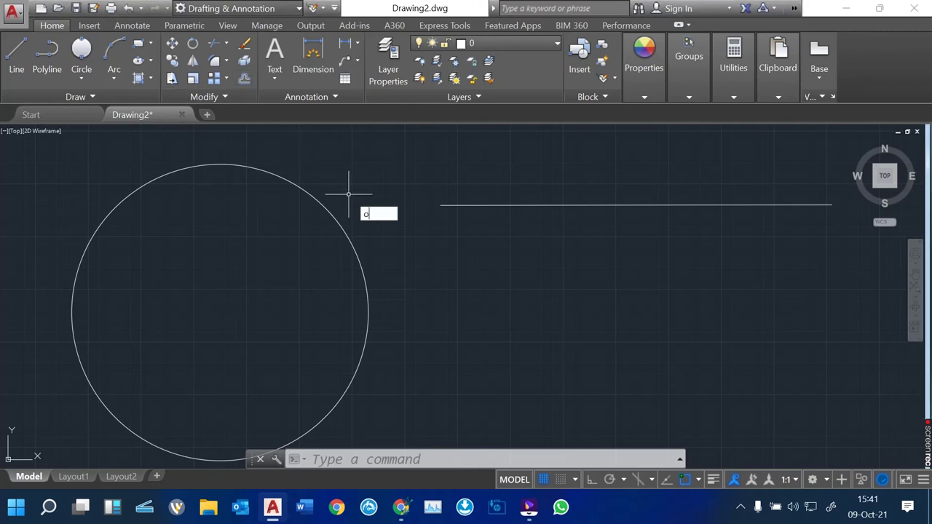
text(ffset)
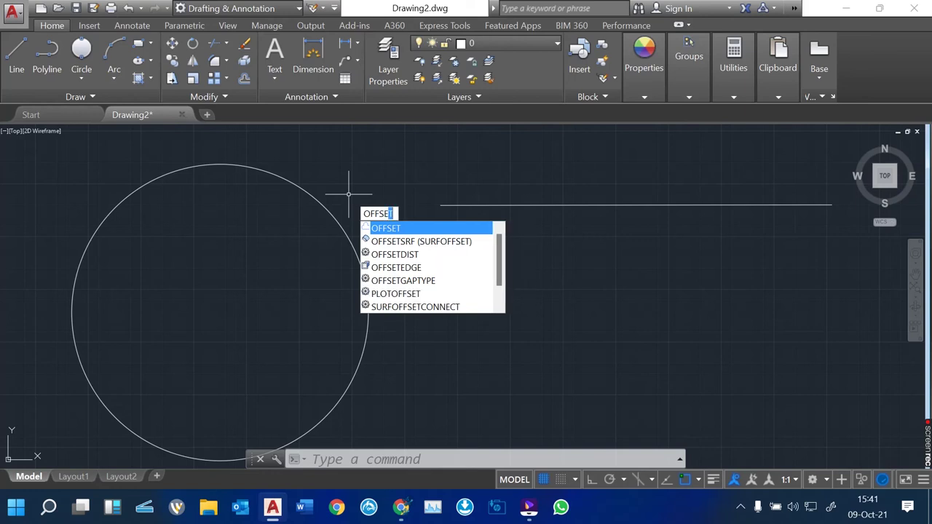
key(Return)
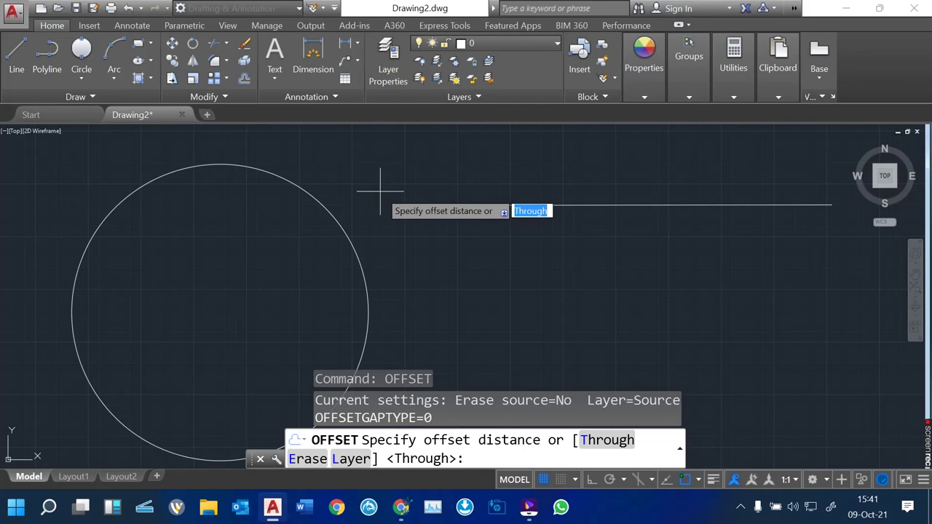
text(3)
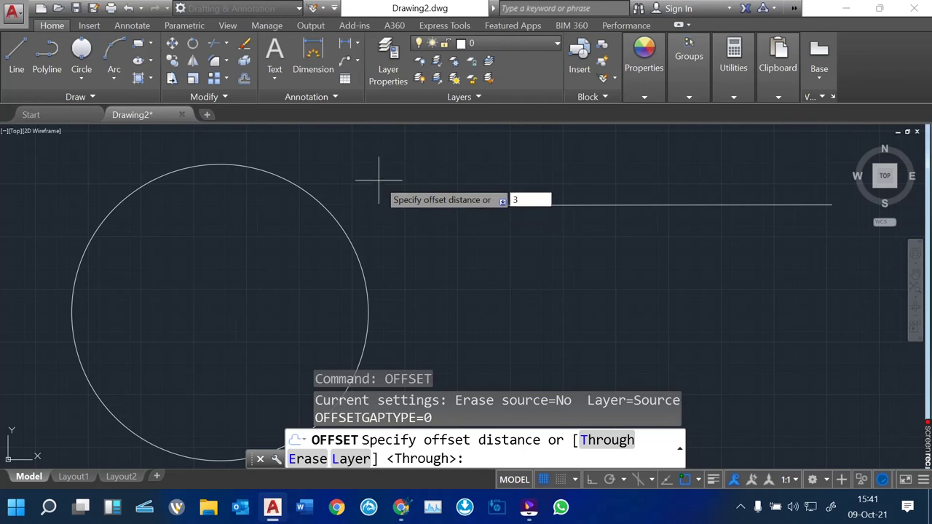
key(Return)
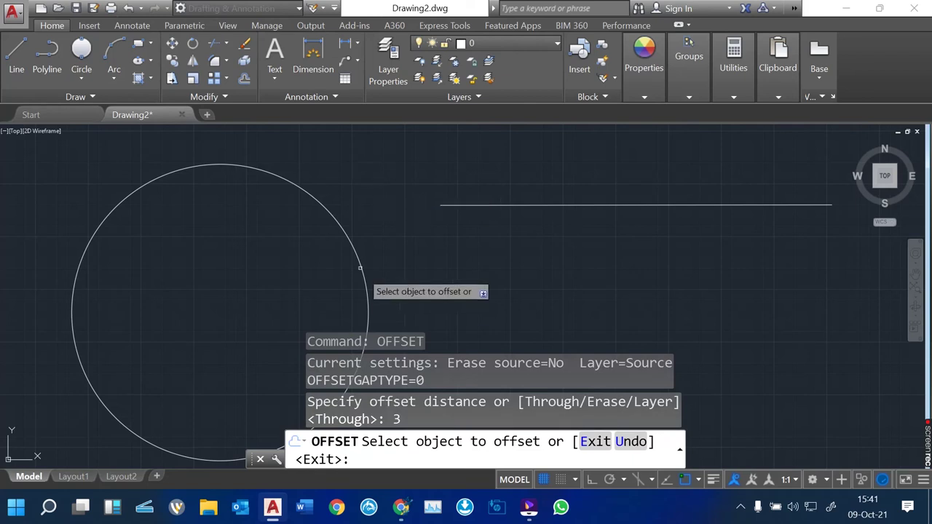
click(345, 239)
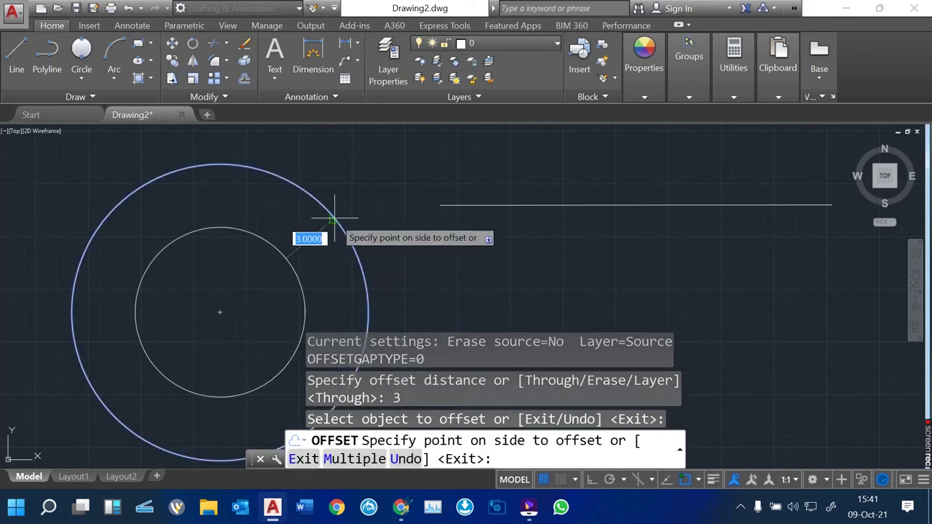
click(291, 243)
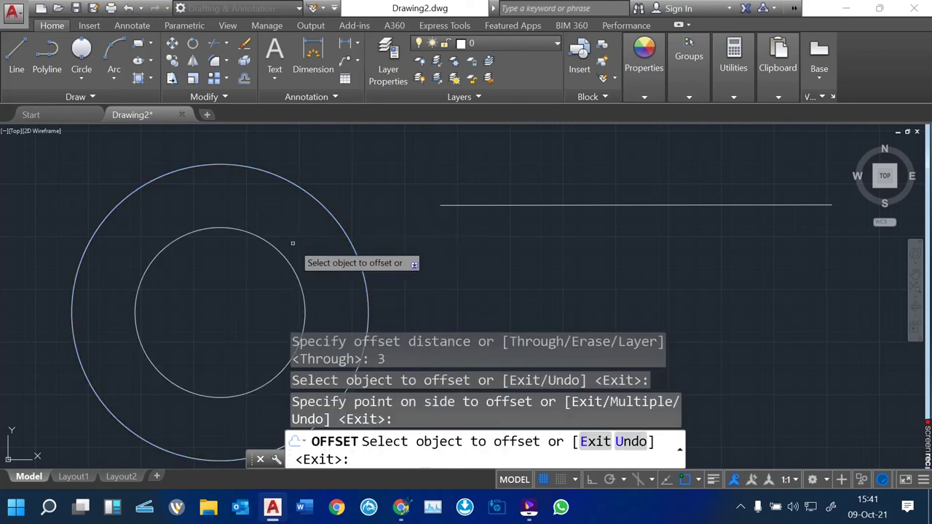
click(331, 216)
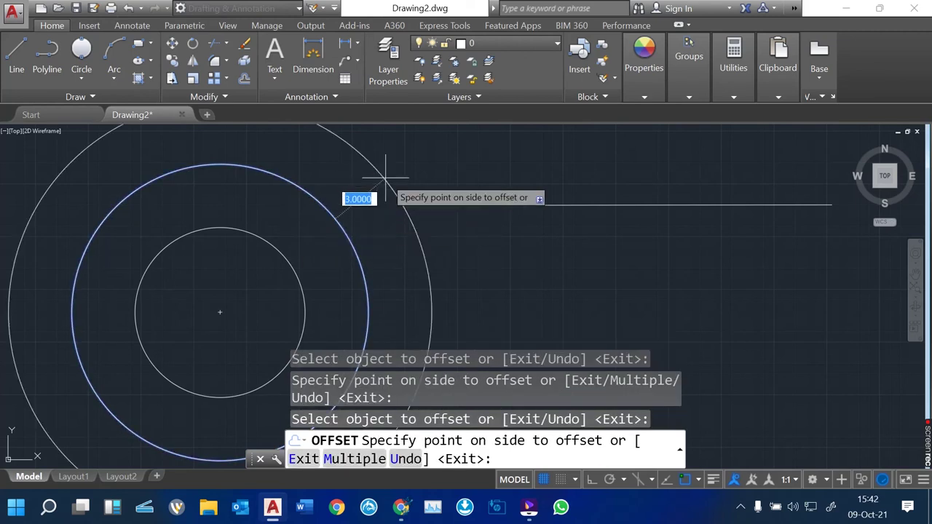
click(412, 159)
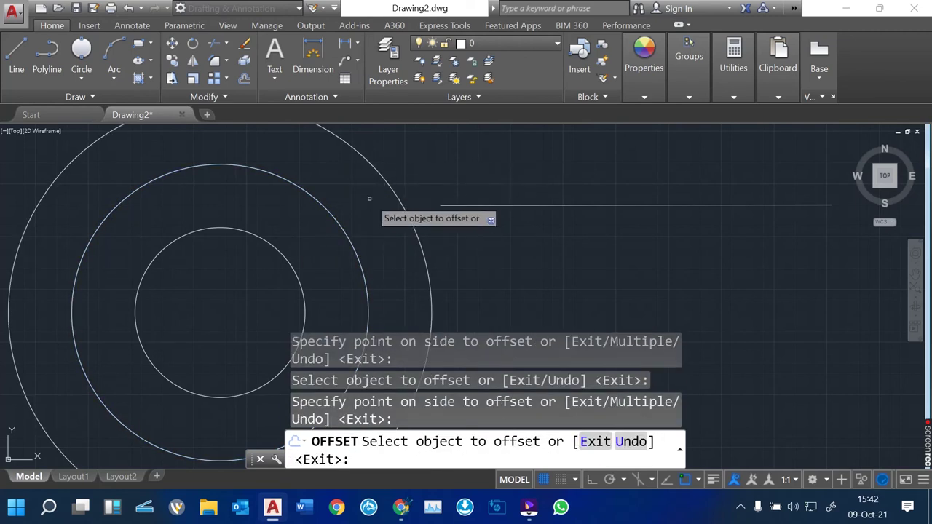
key(Escape)
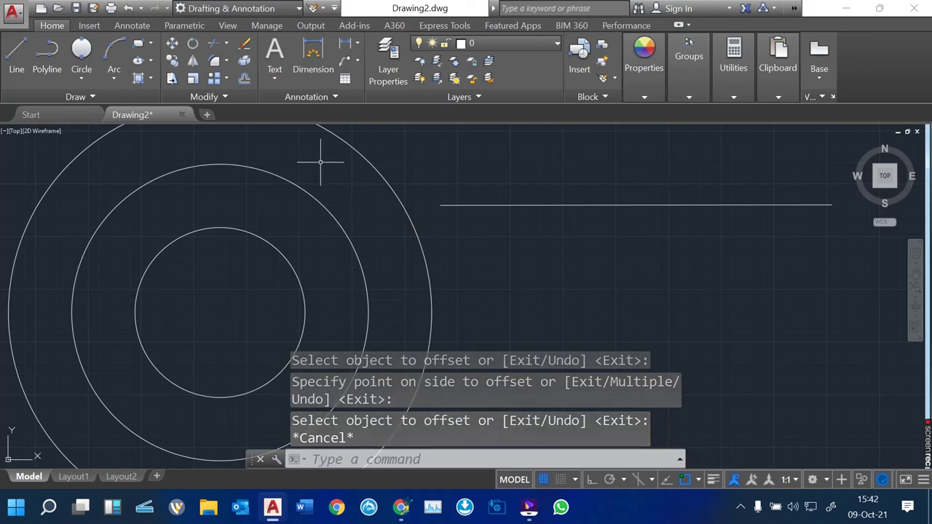
Step: Offset the outermost of the three circles 0.5 units once inward and once outward
text(OFF)
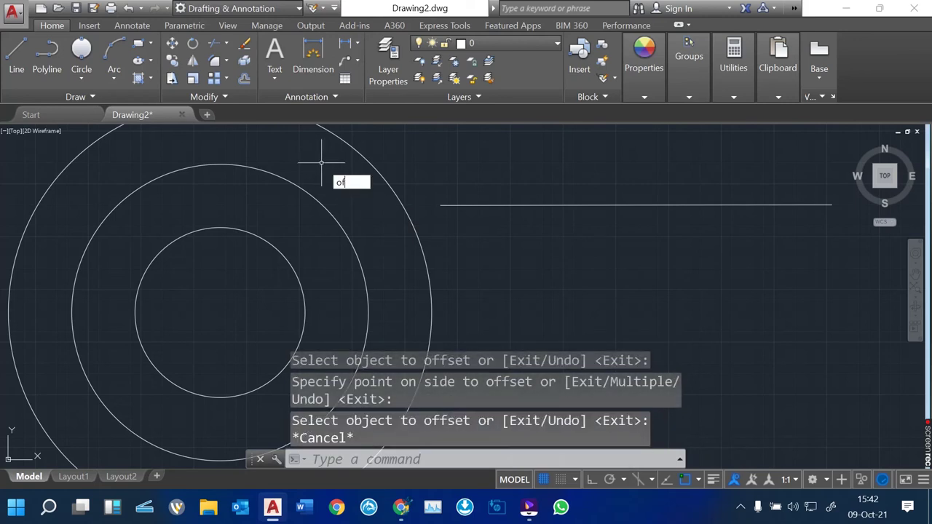
text(SET)
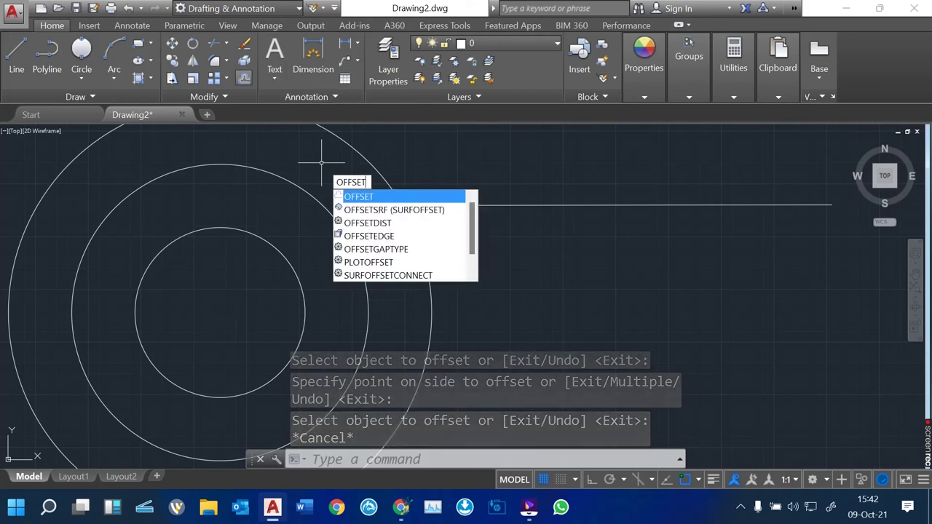
key(Return)
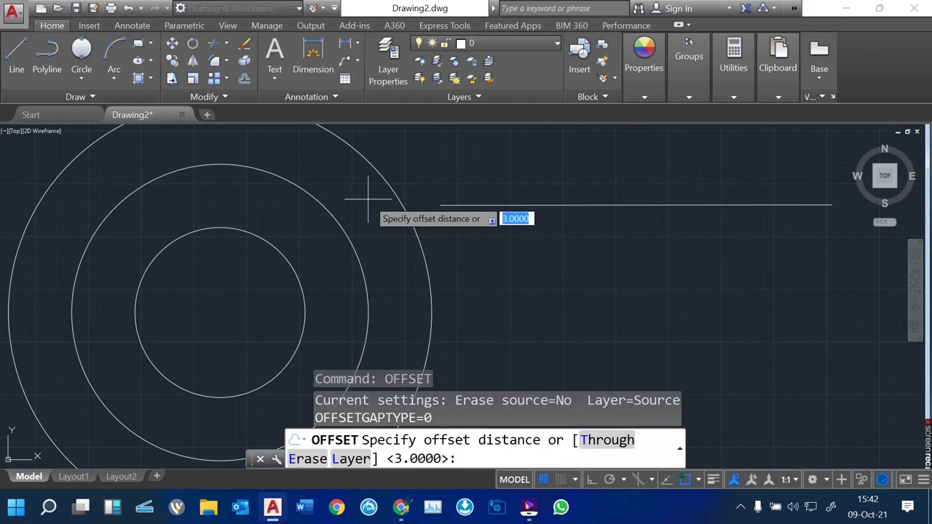
text(0.5)
key(Return)
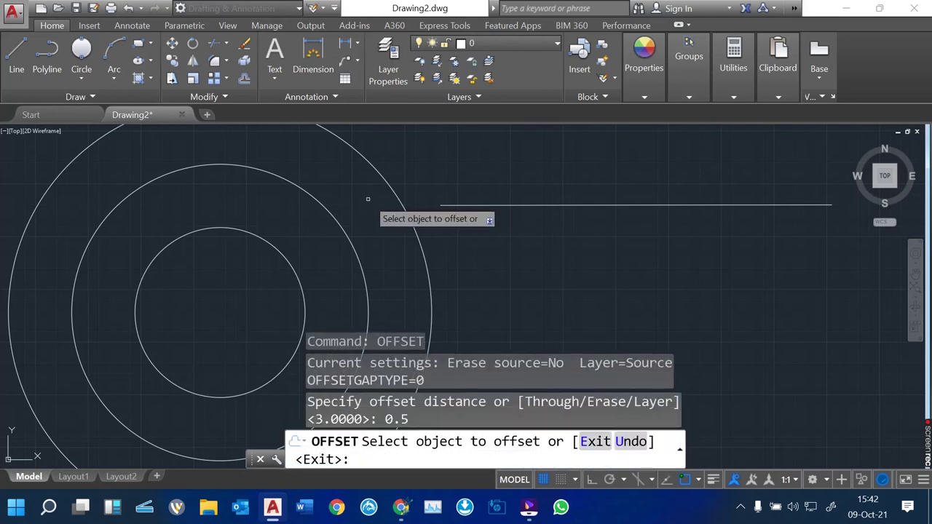
click(378, 172)
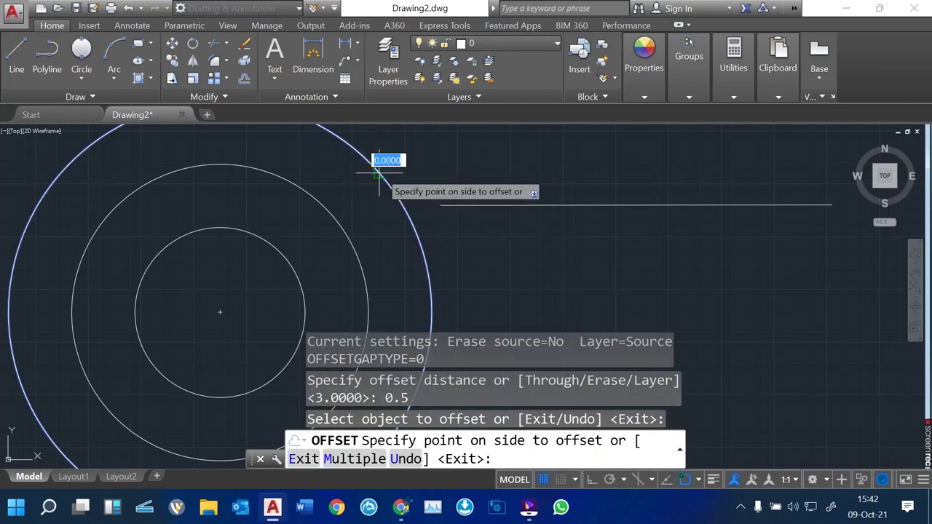
click(372, 167)
click(380, 168)
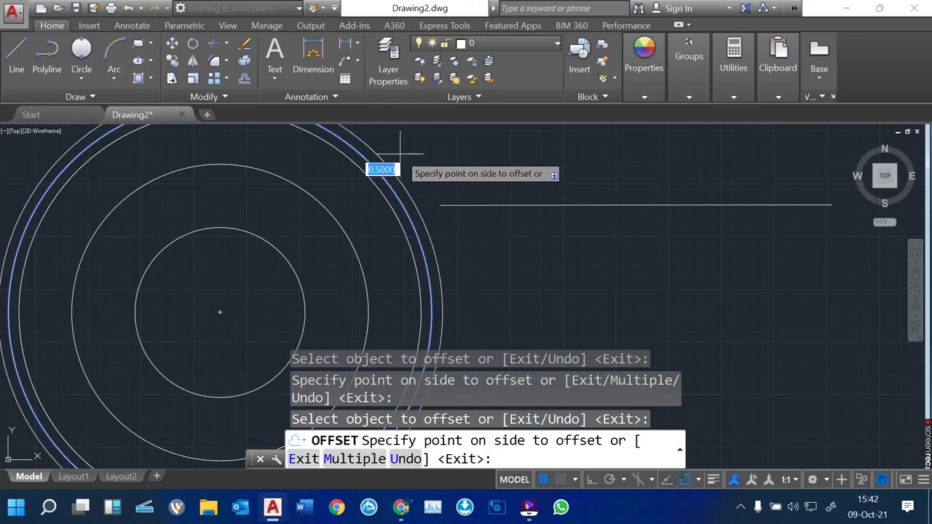
click(382, 174)
Step: Offset the new inner ring a further 0.5 units inward and the new outer ring 0.5 outward, and end the command
click(360, 179)
click(361, 178)
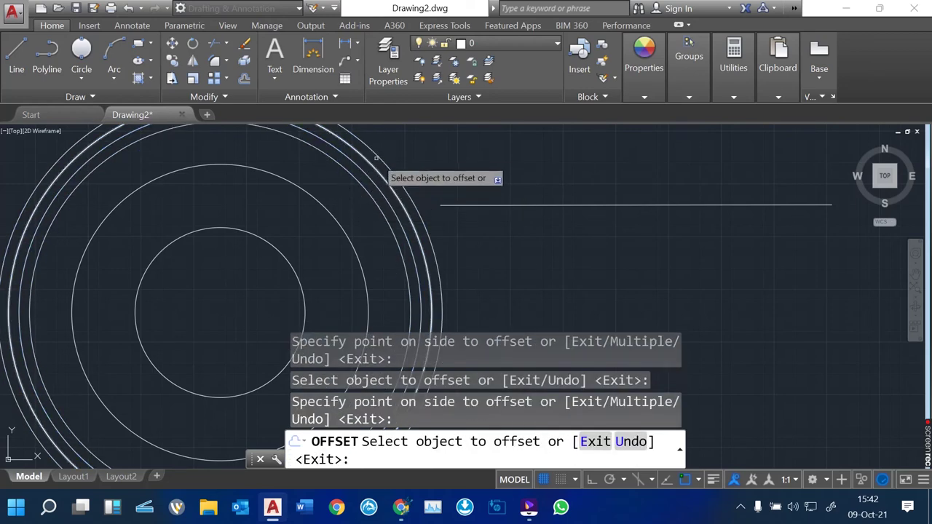
click(404, 149)
click(380, 166)
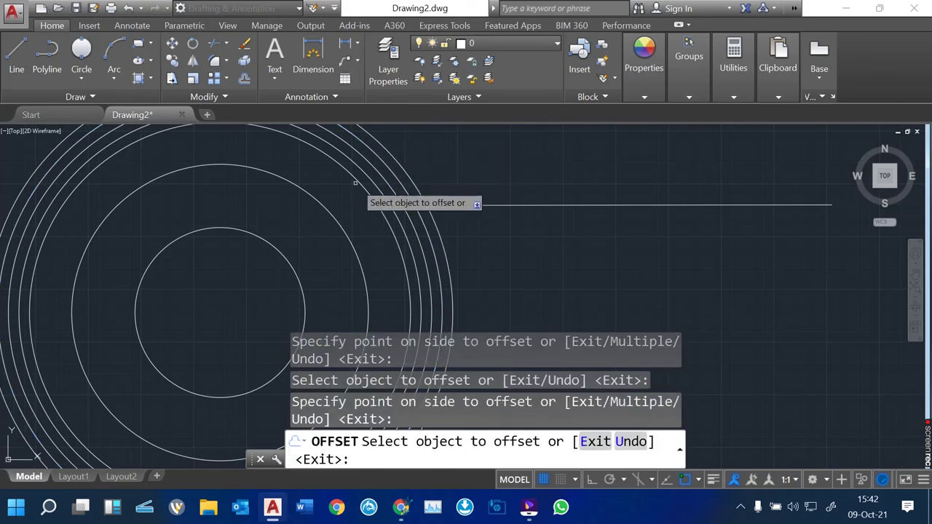
scroll(284, 262, down, 3)
scroll(318, 231, up, 2)
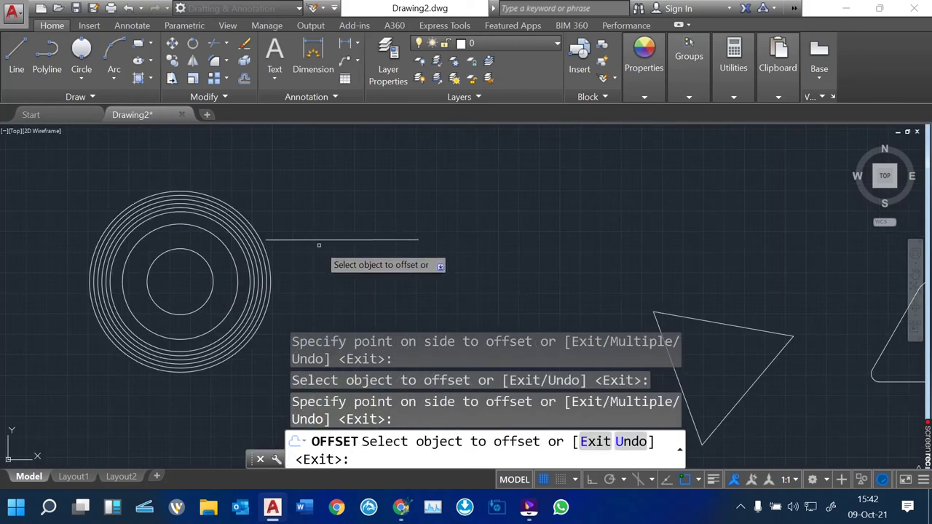
scroll(318, 245, up, 4)
key(Escape)
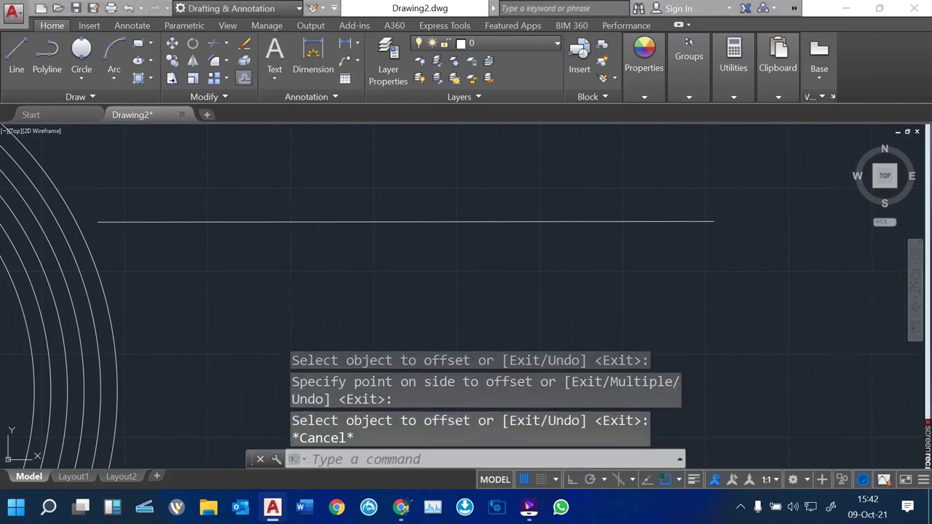
Step: Offset the horizontal line upward at a distance of 1 three times in succession, each from the newest line
click(244, 78)
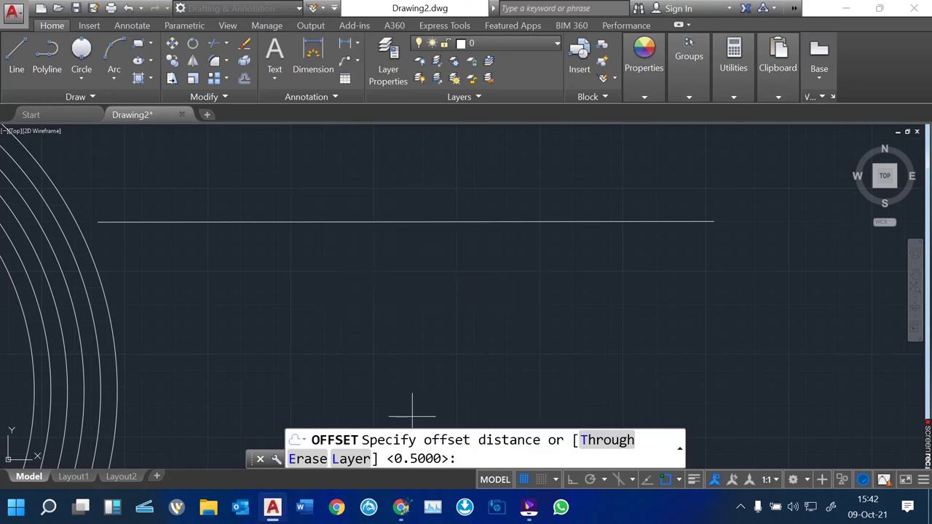
text(1)
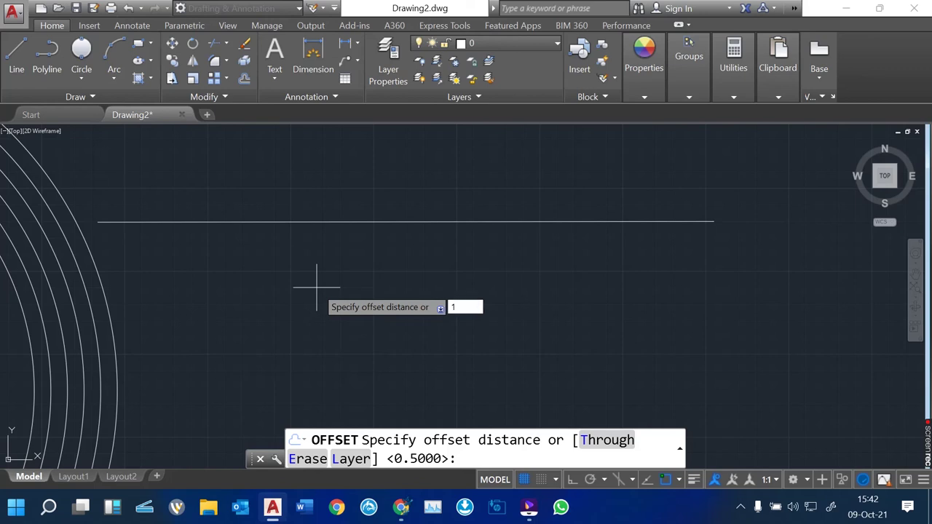
key(Return)
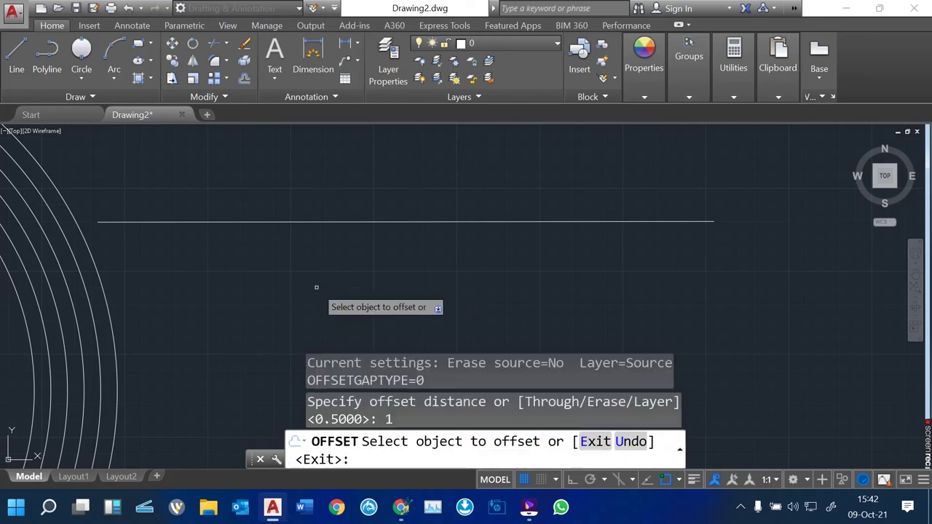
click(367, 219)
click(366, 167)
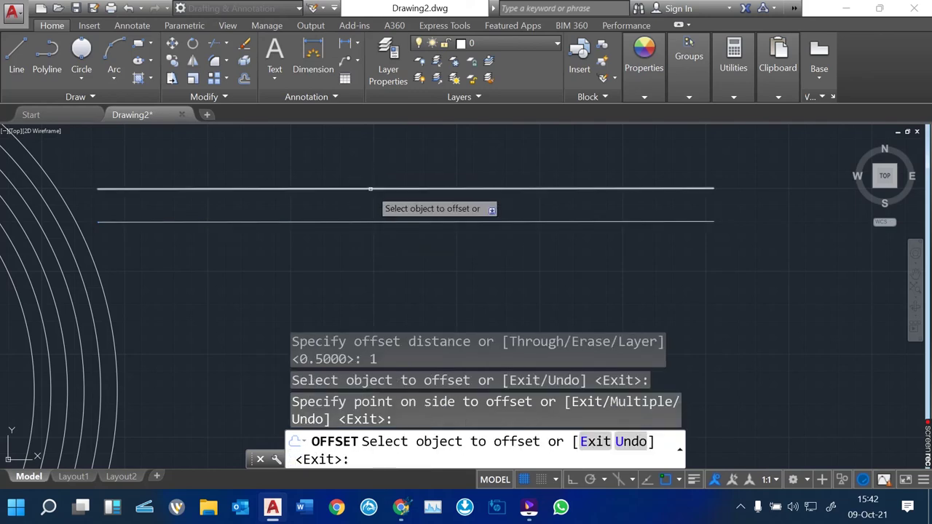
click(370, 187)
click(370, 155)
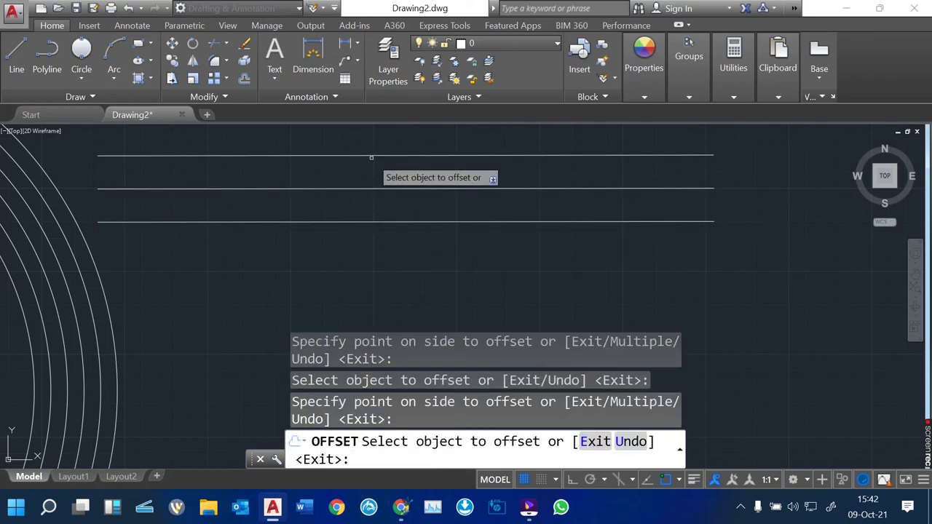
click(372, 155)
click(370, 133)
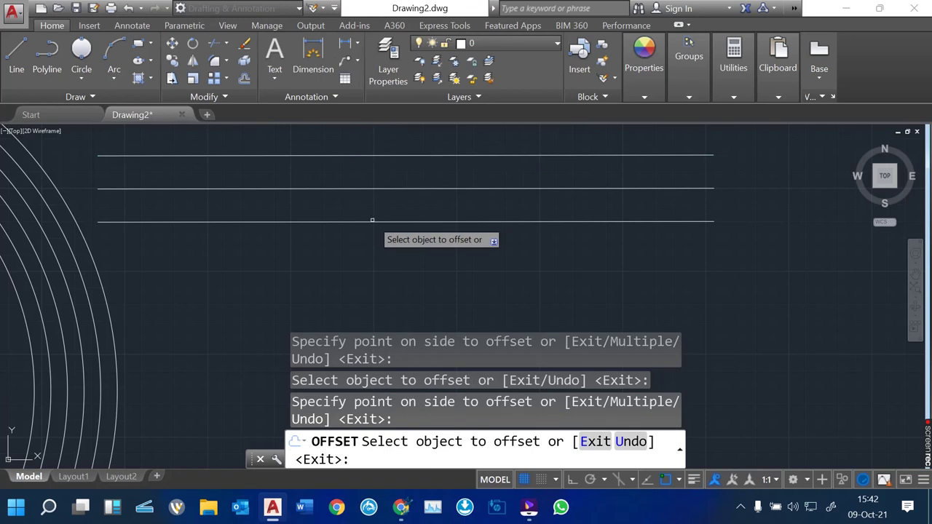
Step: Add three parallel lines below the original horizontal line with successive downward offsets of 1
click(370, 222)
click(367, 253)
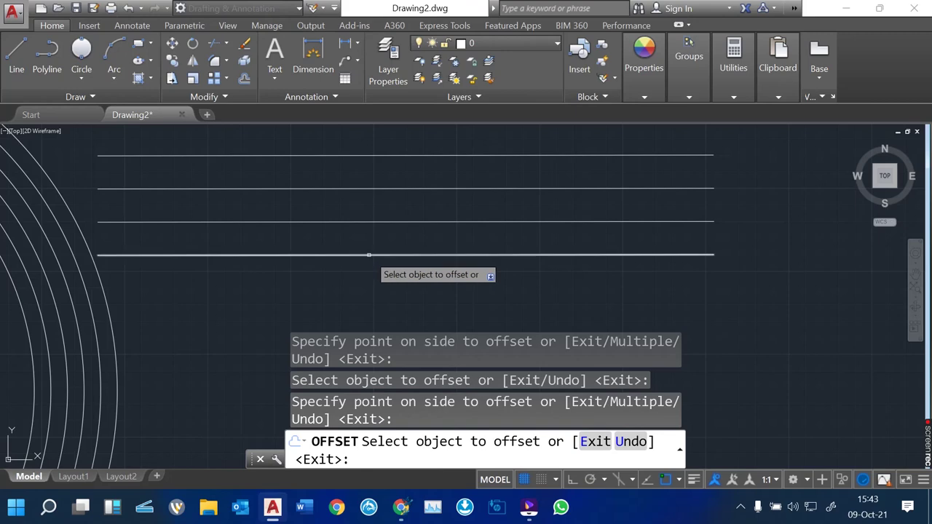
click(367, 254)
click(362, 280)
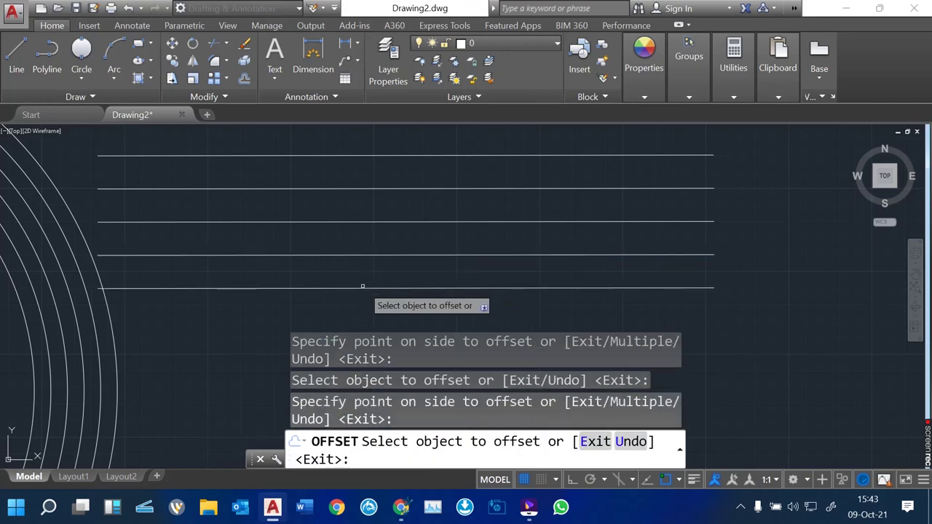
click(362, 288)
click(372, 315)
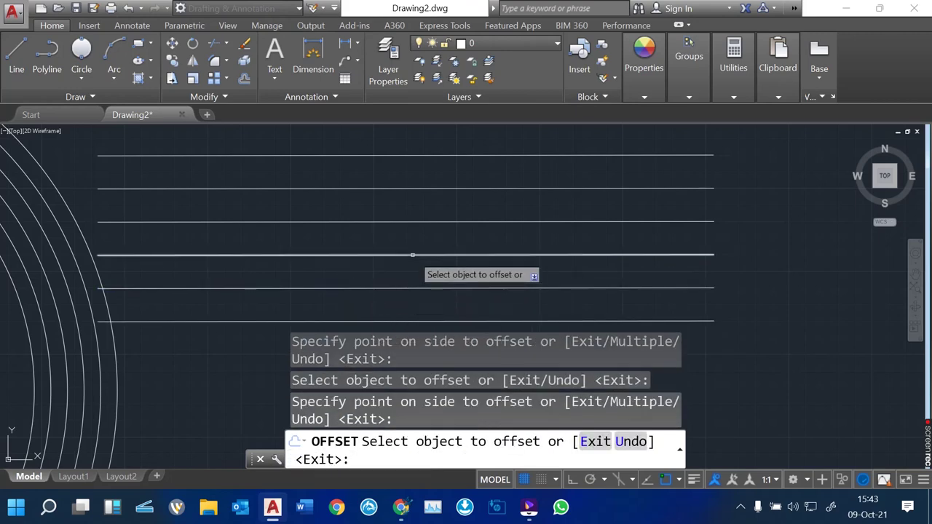
scroll(412, 254, down, 2)
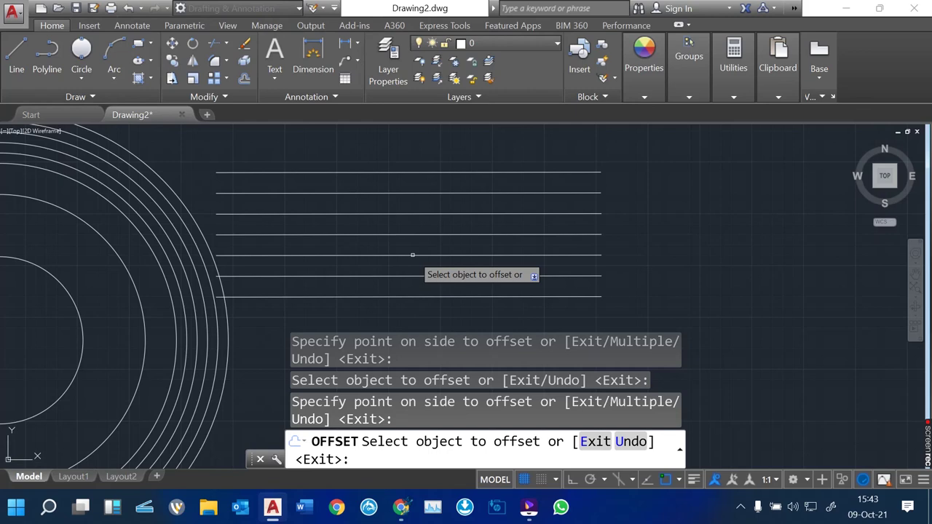
scroll(499, 219, down, 6)
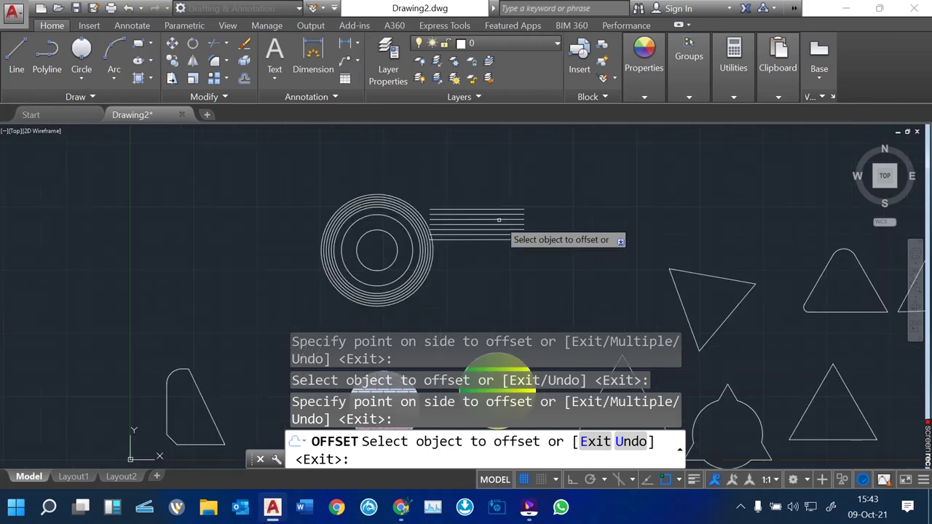
scroll(498, 219, up, 4)
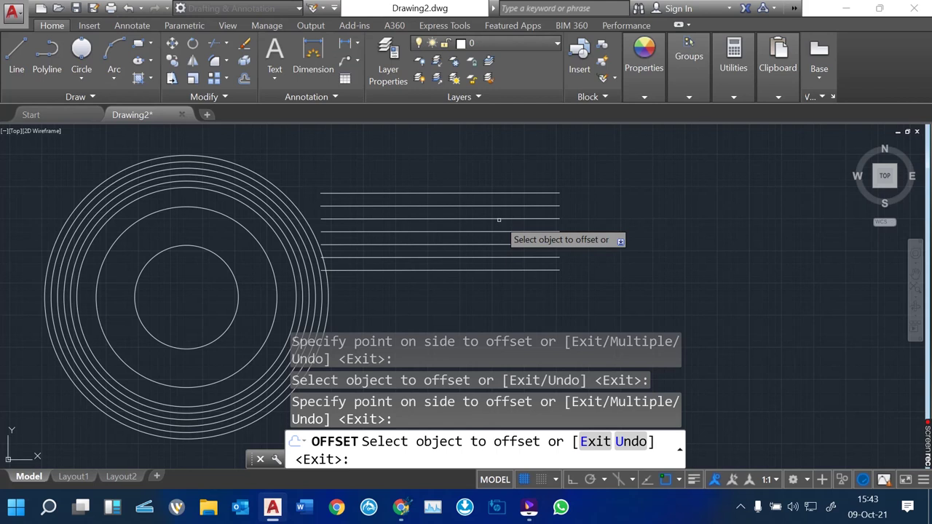
scroll(498, 220, up, 2)
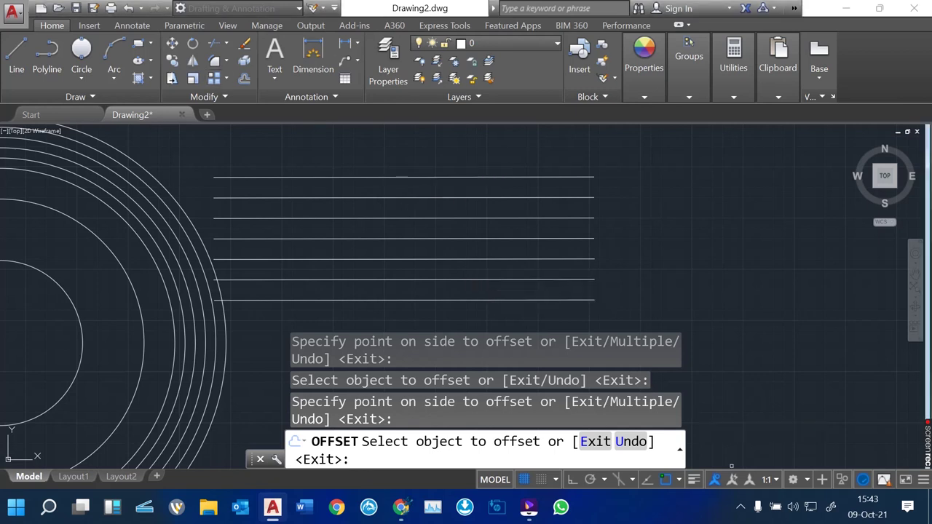
click(741, 506)
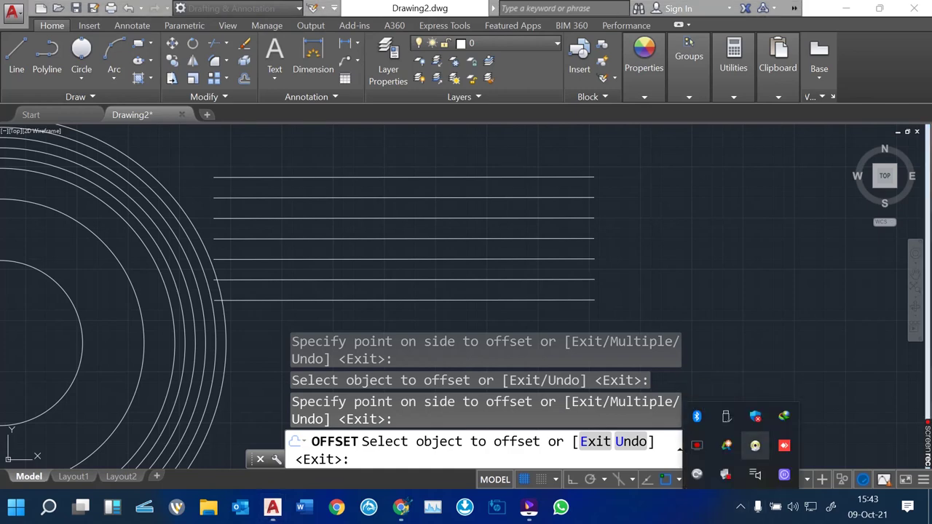